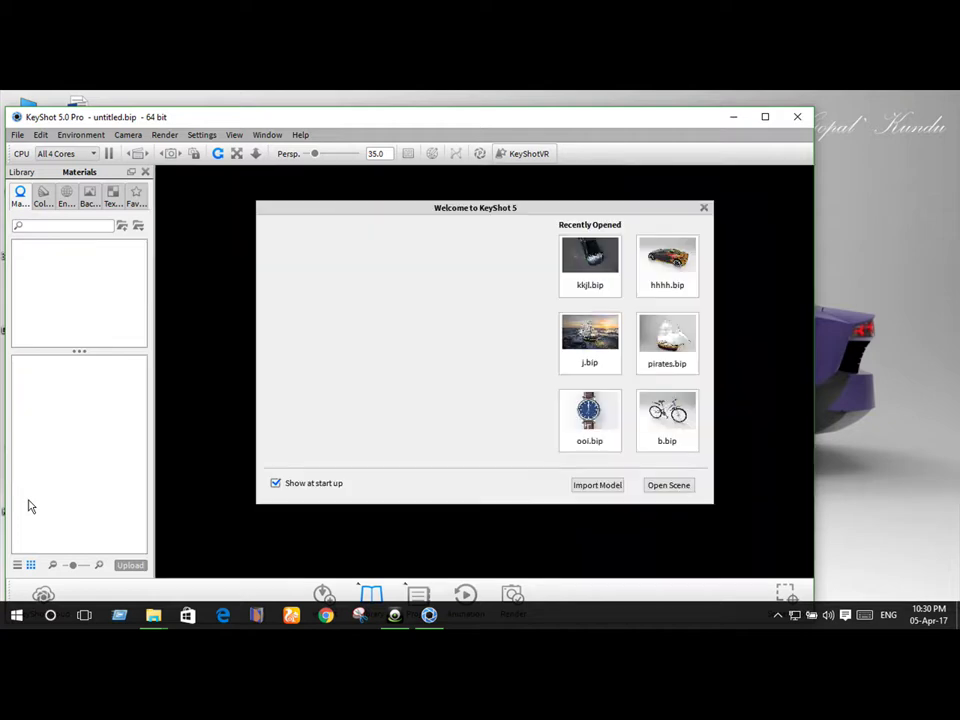
Step: Import the 'modified' Bugatti Veyron assembly from the bugatti veyron folder into a maximized KeyShot
left_click(705, 210)
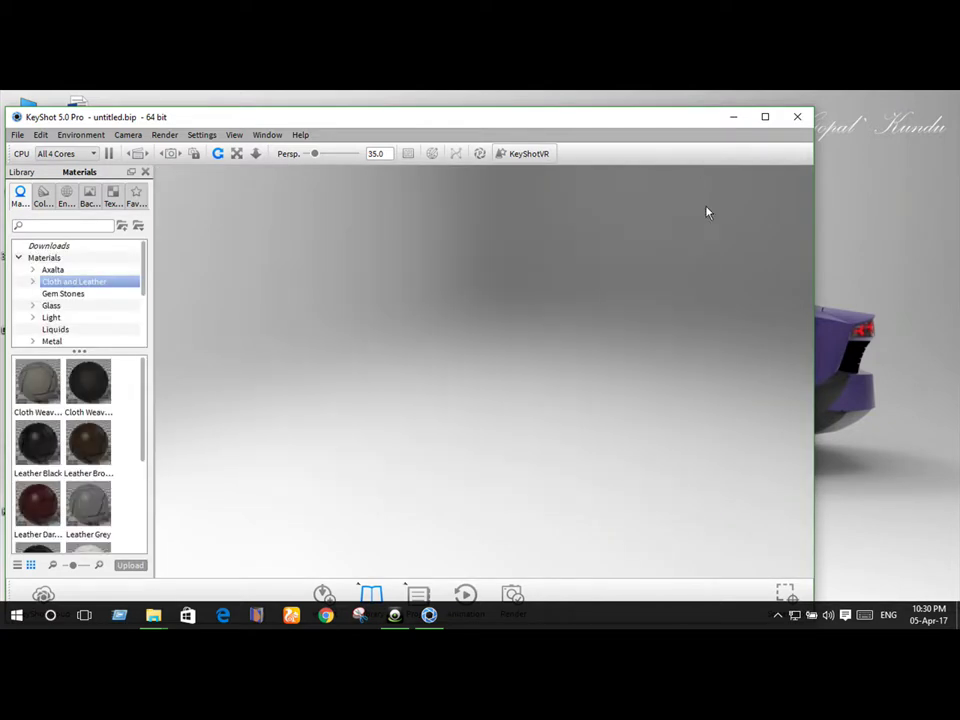
left_click(765, 118)
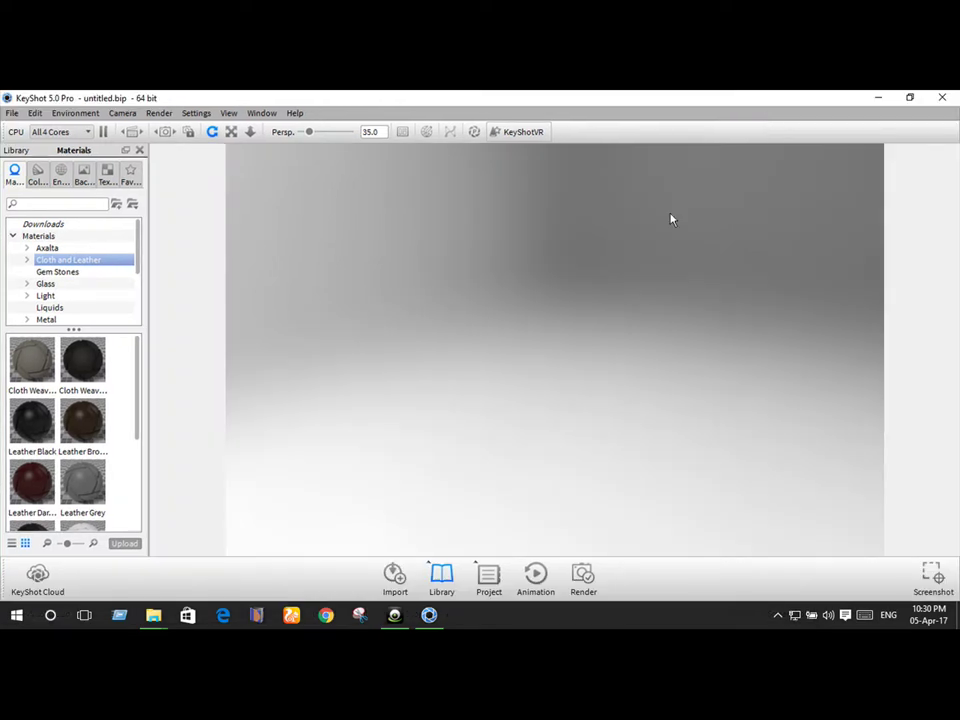
left_click(405, 579)
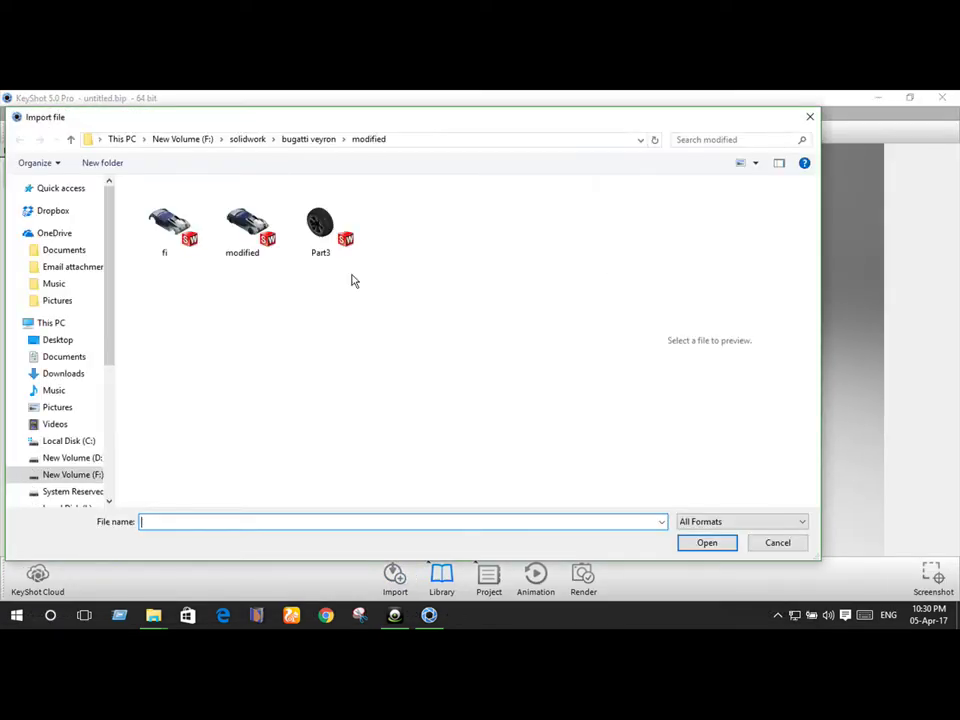
double_click(257, 238)
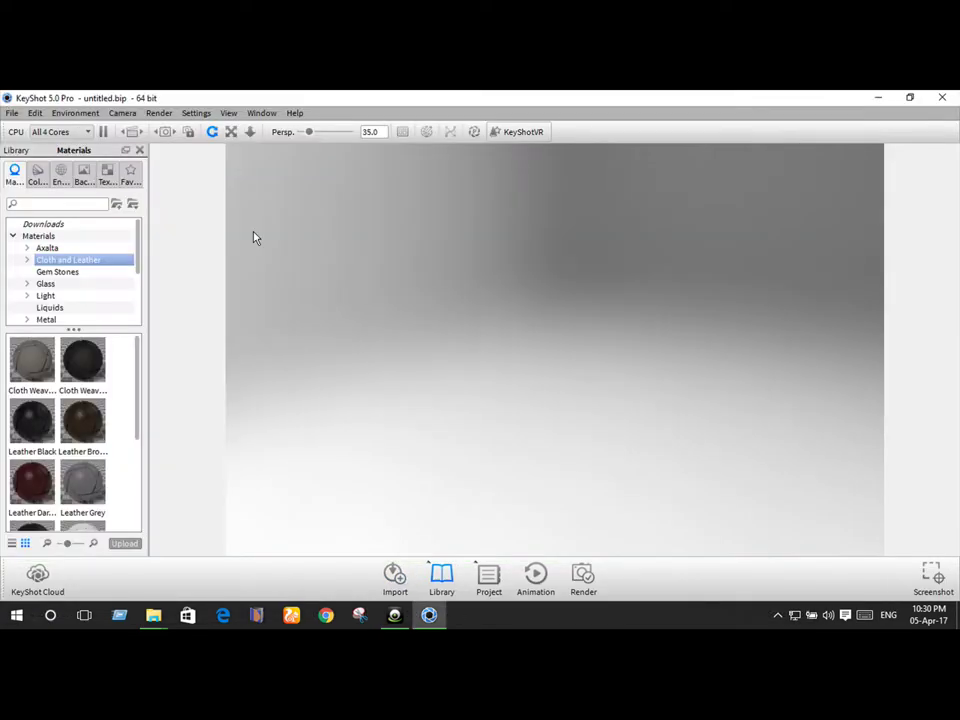
left_click(492, 421)
Step: Drop the Axalta Blackberry paint onto the Veyron's body
scroll(386, 325, "up", 3)
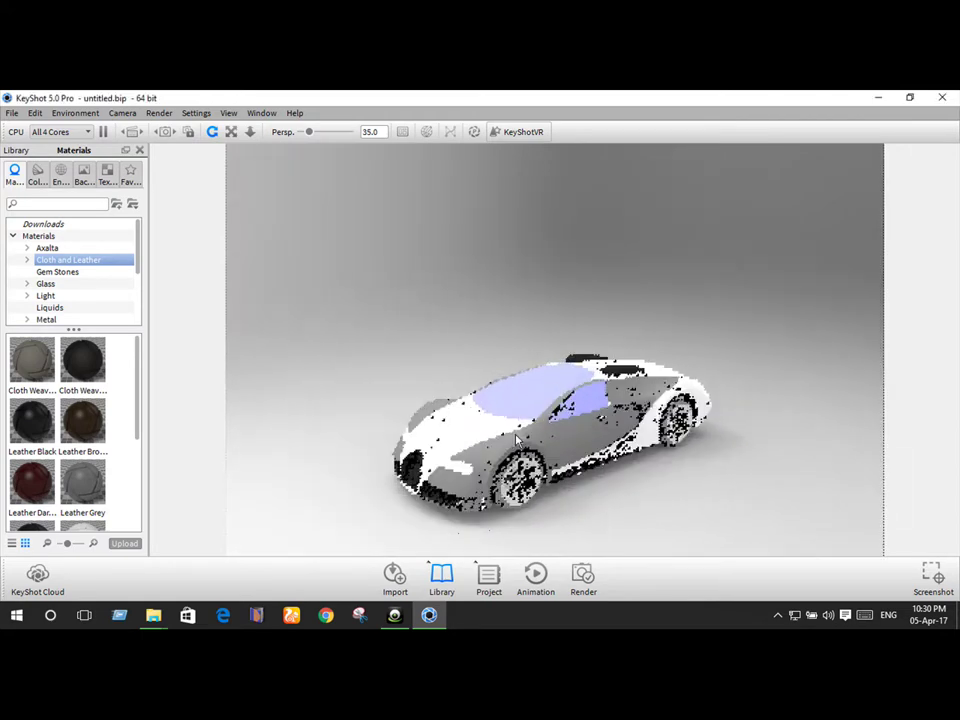
left_click_drag(550, 440, 550, 335)
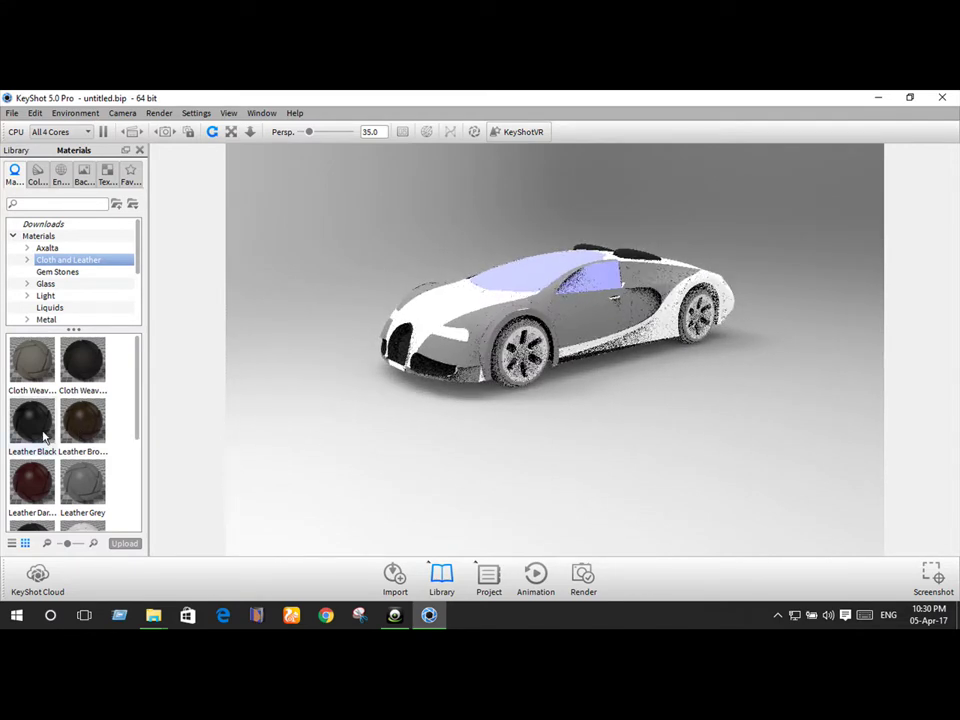
left_click(46, 247)
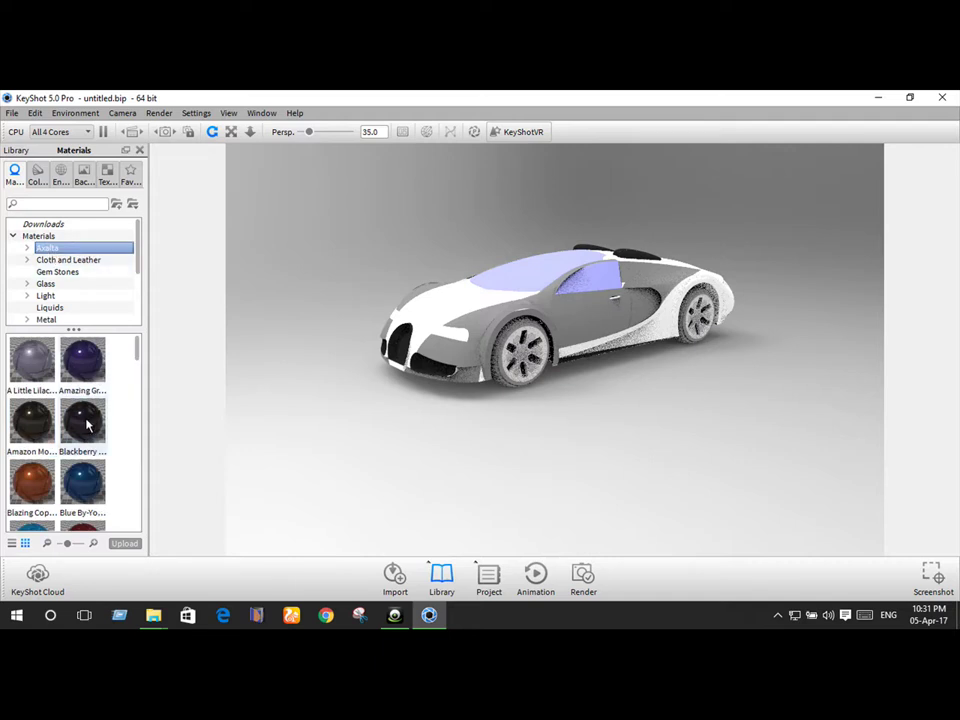
left_click_drag(82, 420, 576, 322)
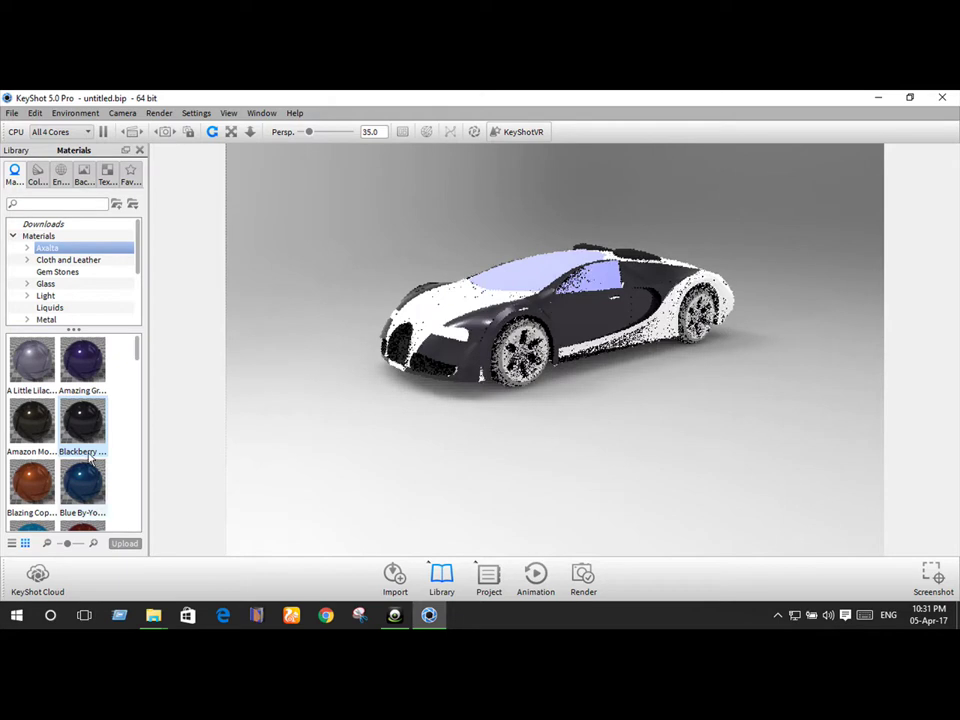
left_click_drag(90, 430, 491, 390)
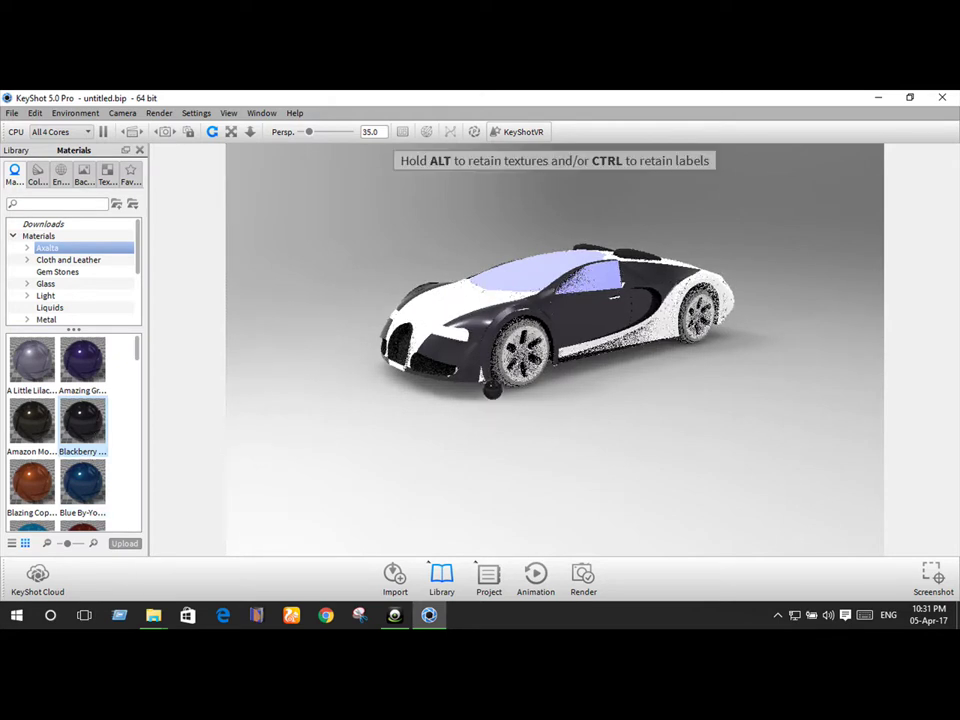
left_click_drag(491, 390, 476, 404)
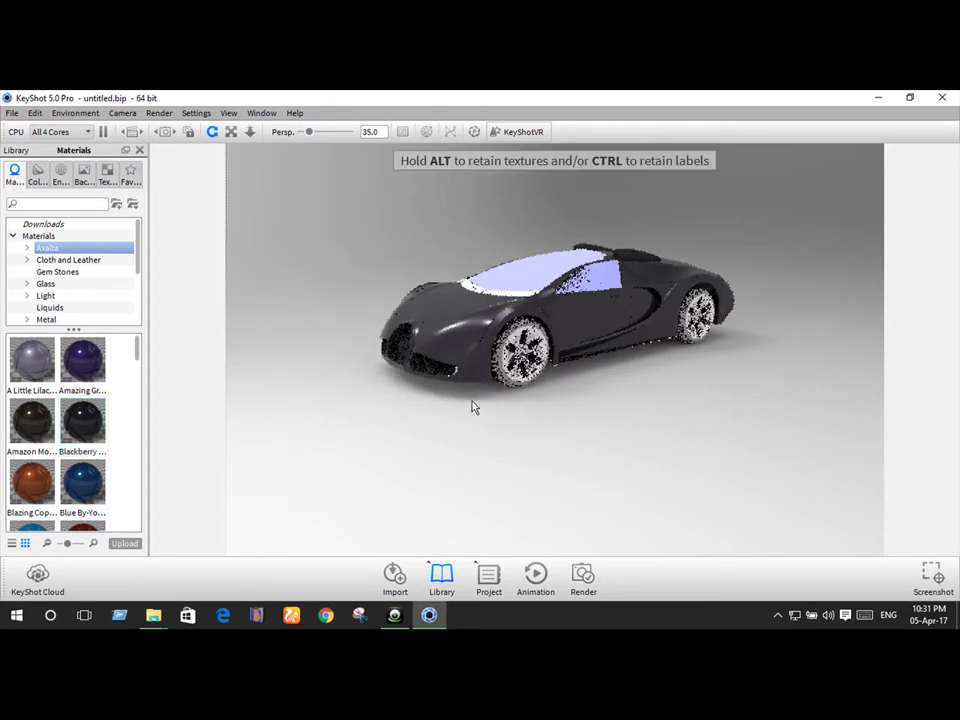
scroll(480, 405, "up", 2)
scroll(430, 398, "up", 2)
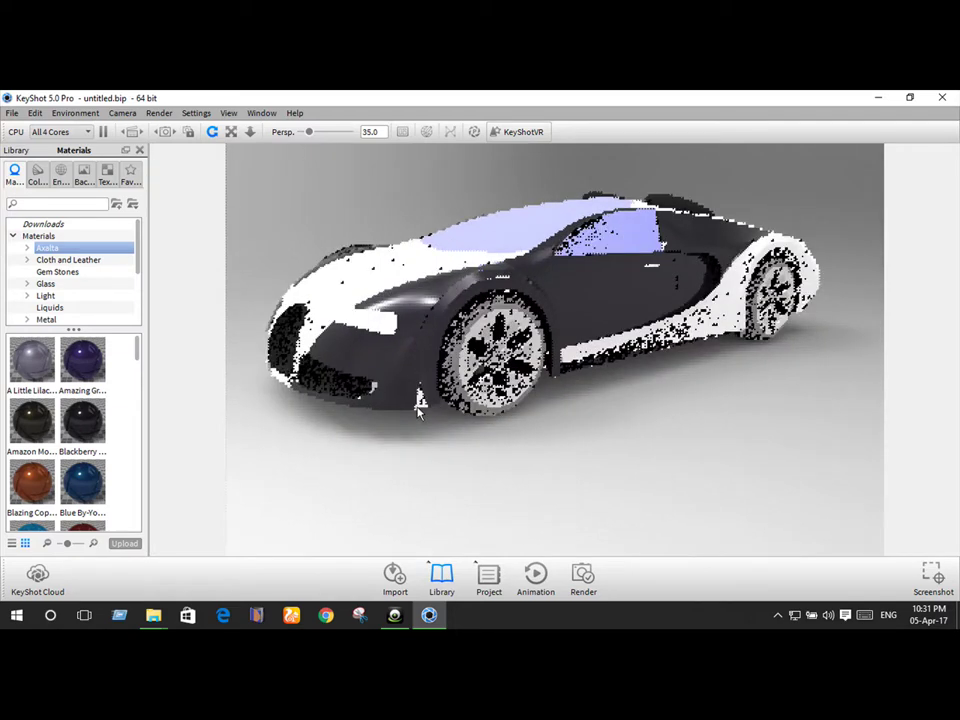
scroll(365, 425, "up", 3)
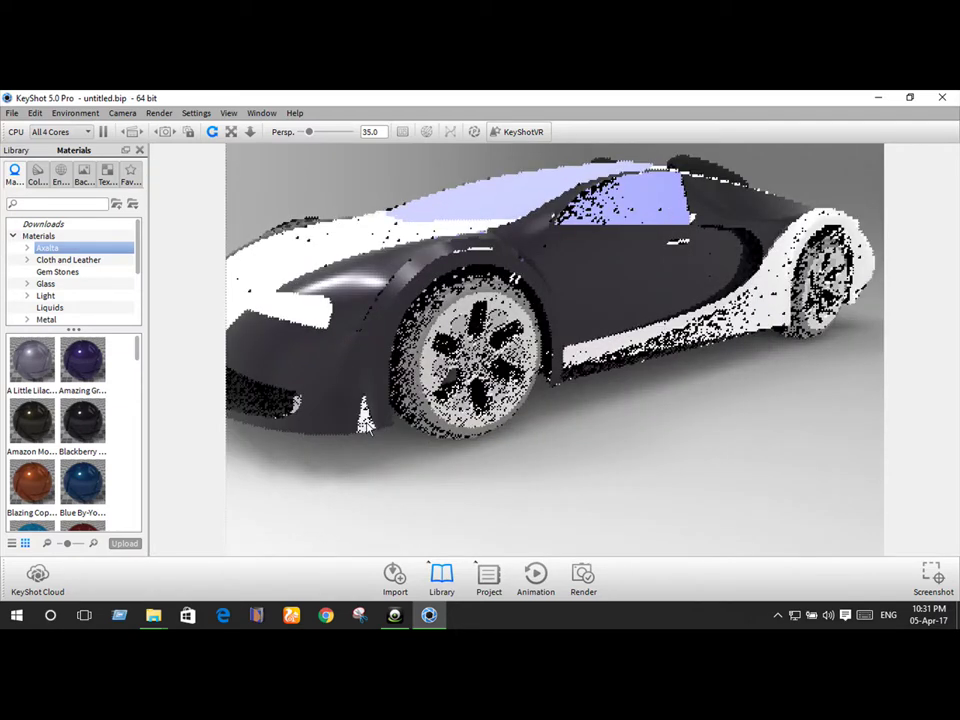
scroll(365, 425, "up", 1)
Step: Unlink the body part's material and apply Axalta Blackberry to it again
right_click(367, 148)
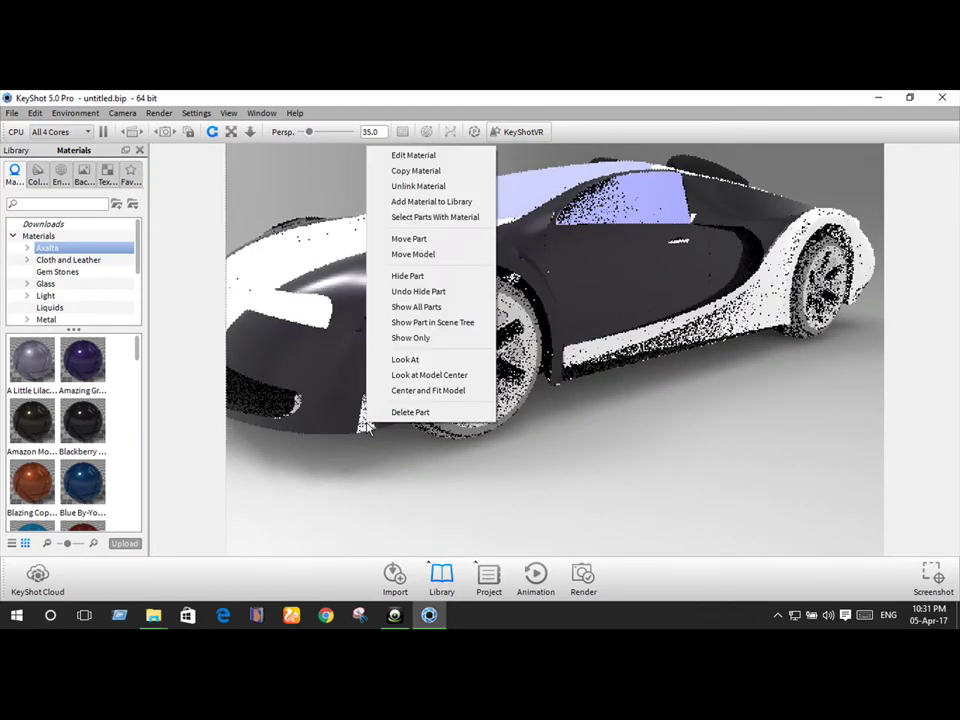
left_click(418, 186)
left_click_drag(82, 420, 320, 448)
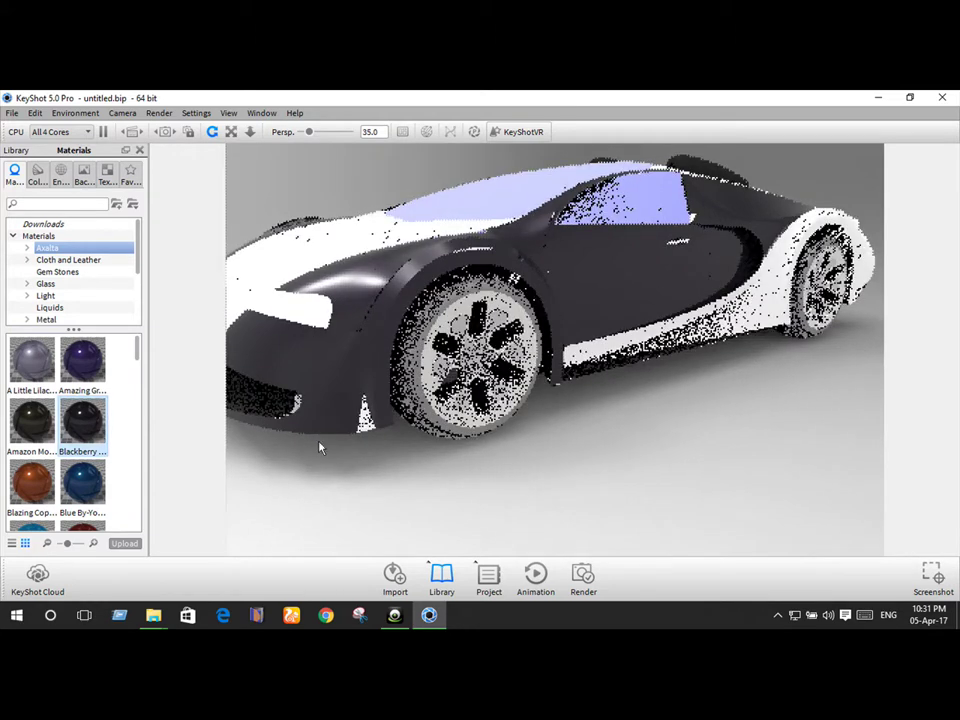
left_click_drag(82, 420, 143, 435)
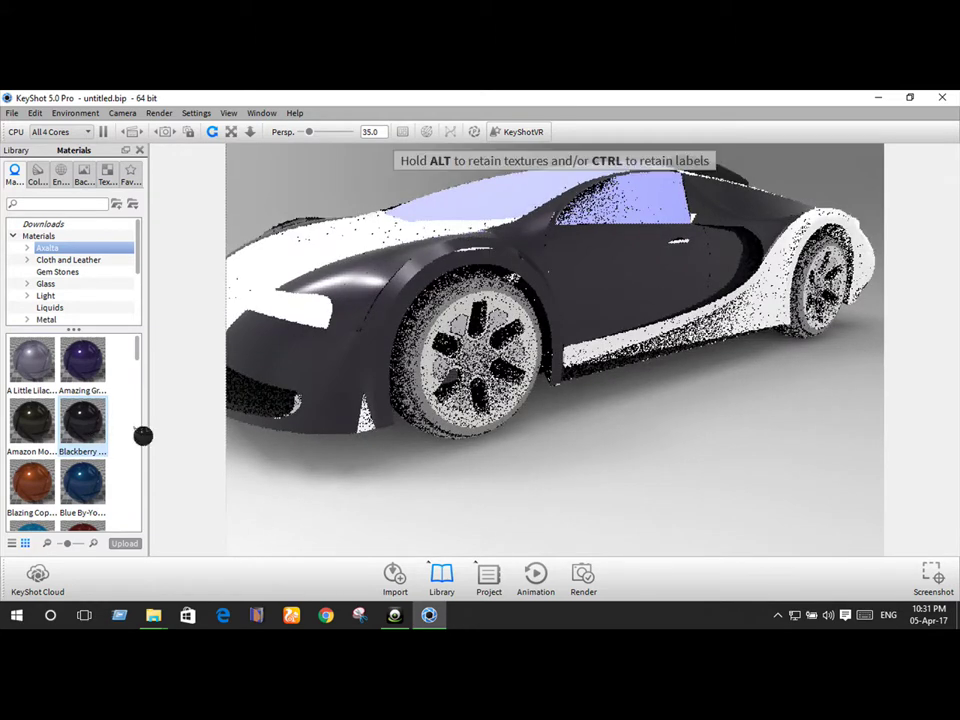
left_click_drag(373, 430, 377, 430)
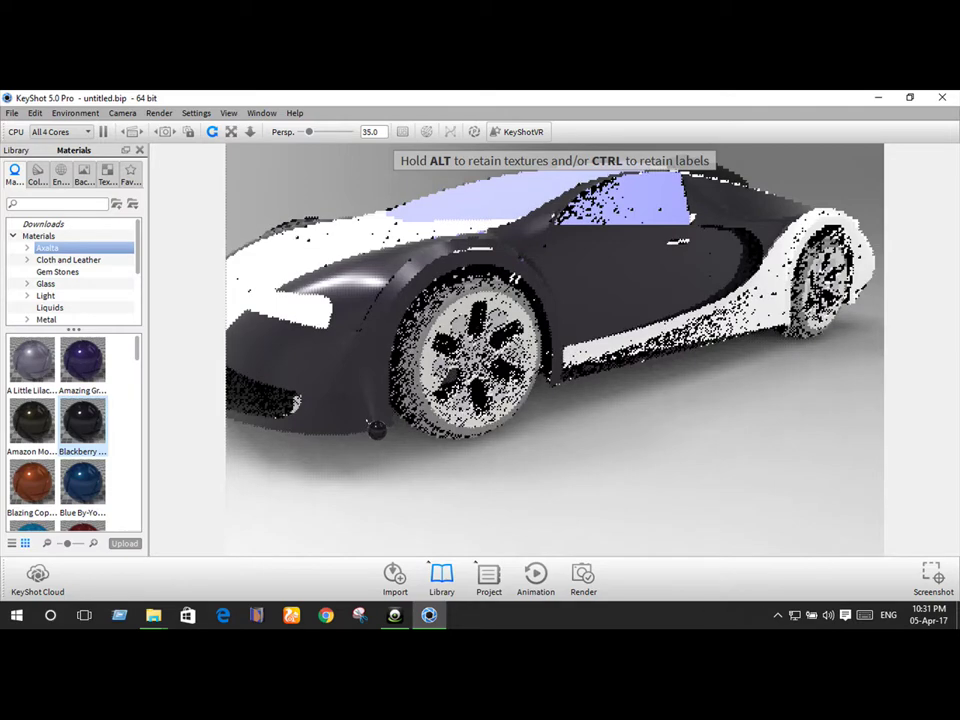
left_click_drag(220, 426, 220, 426)
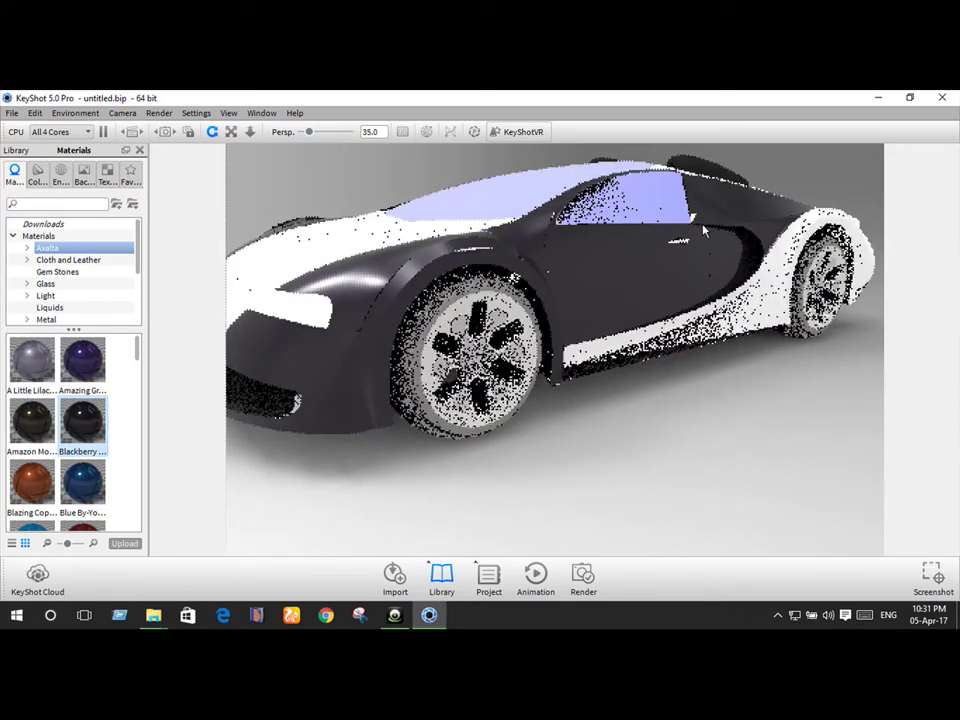
scroll(698, 231, "up", 5)
scroll(710, 210, "up", 3)
scroll(718, 199, "up", 3)
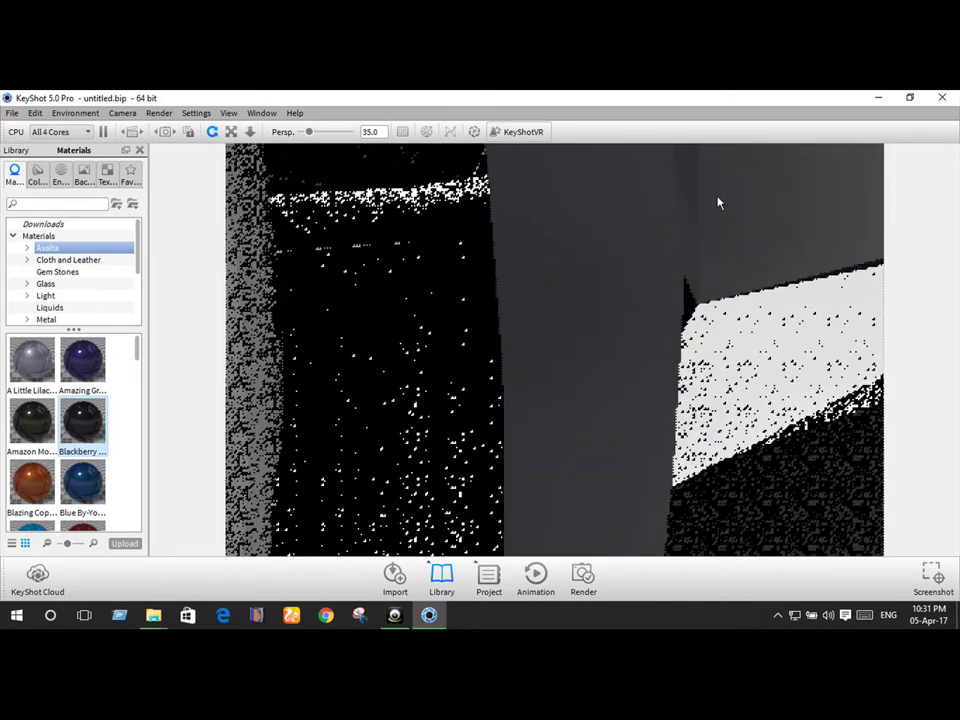
scroll(718, 199, "down", 5)
scroll(718, 203, "down", 5)
scroll(739, 199, "down", 2)
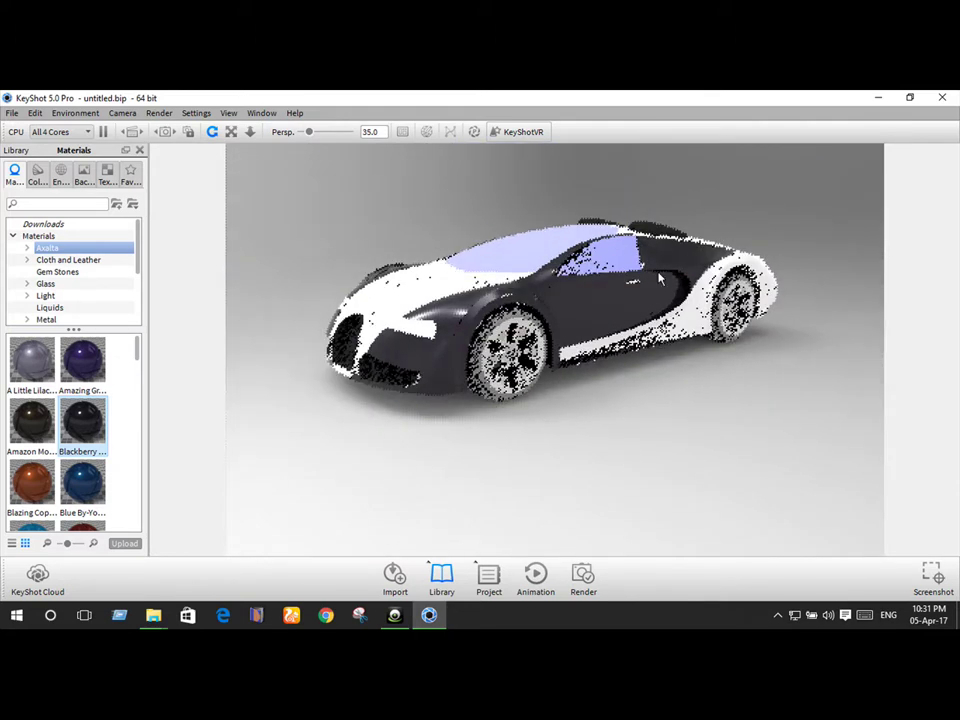
scroll(641, 283, "up", 1)
scroll(645, 275, "up", 2)
scroll(650, 265, "up", 2)
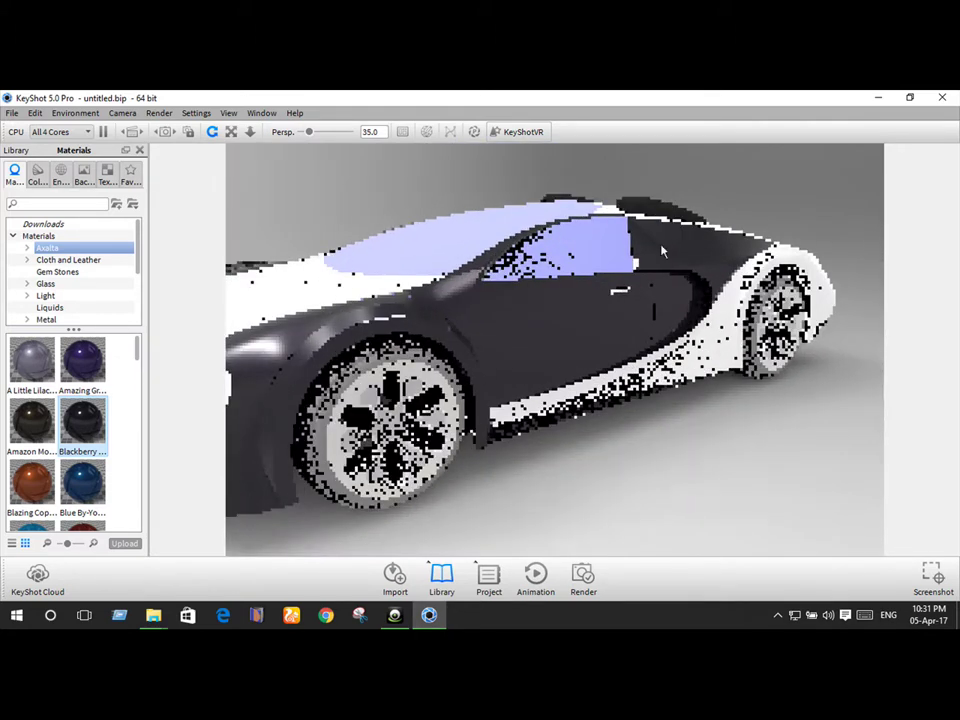
scroll(660, 248, "up", 2)
scroll(670, 238, "up", 2)
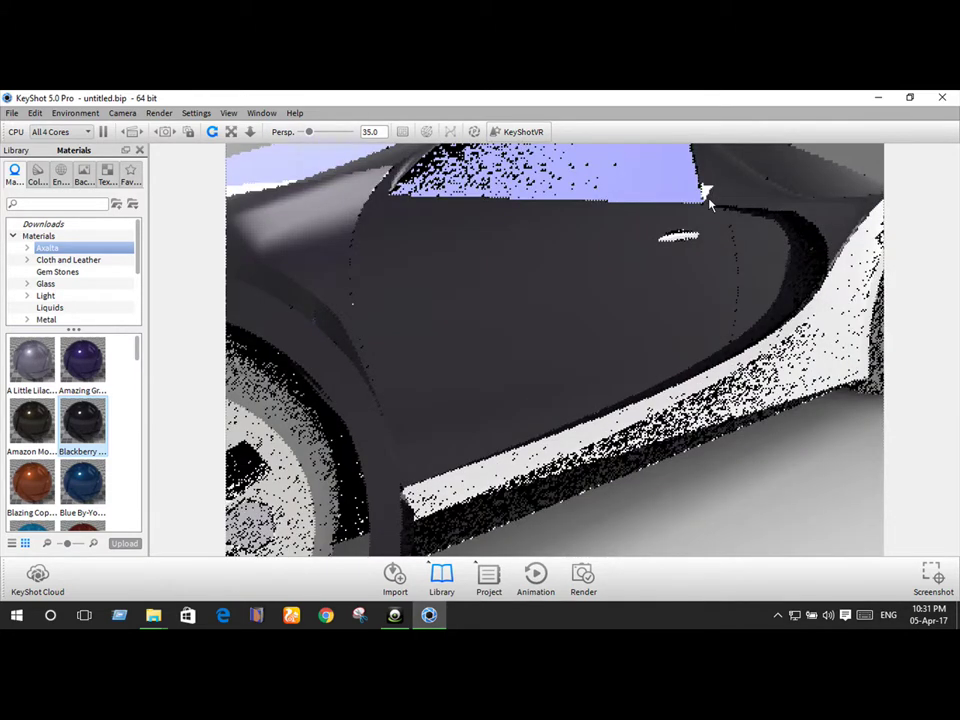
Step: Unlink the door's material, paint it Blackberry, and zoom in on the front fender
right_click(705, 193)
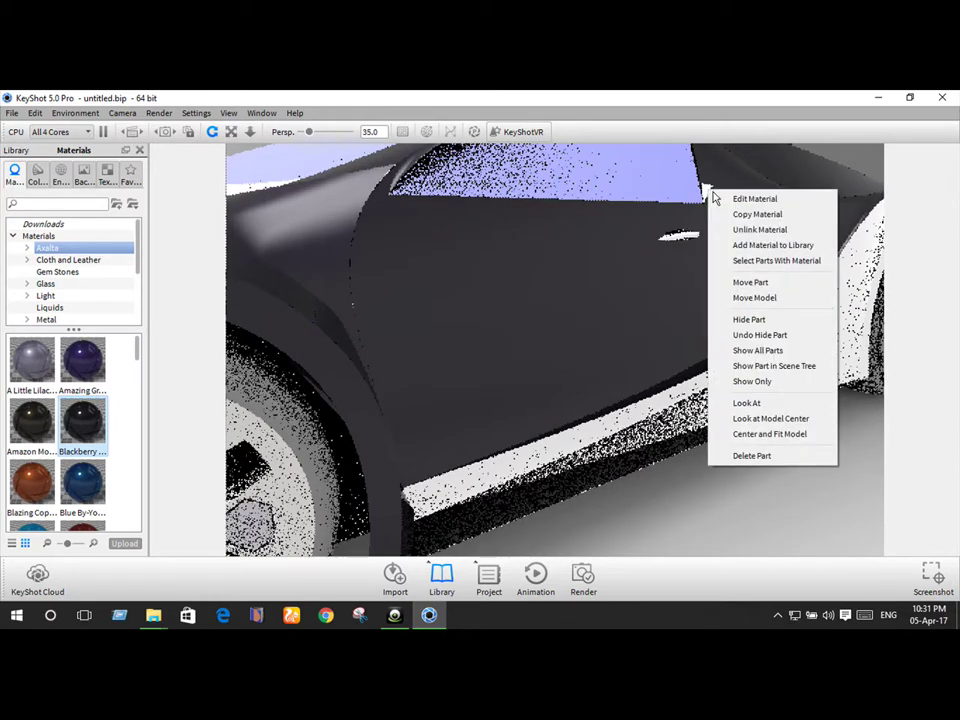
left_click(724, 229)
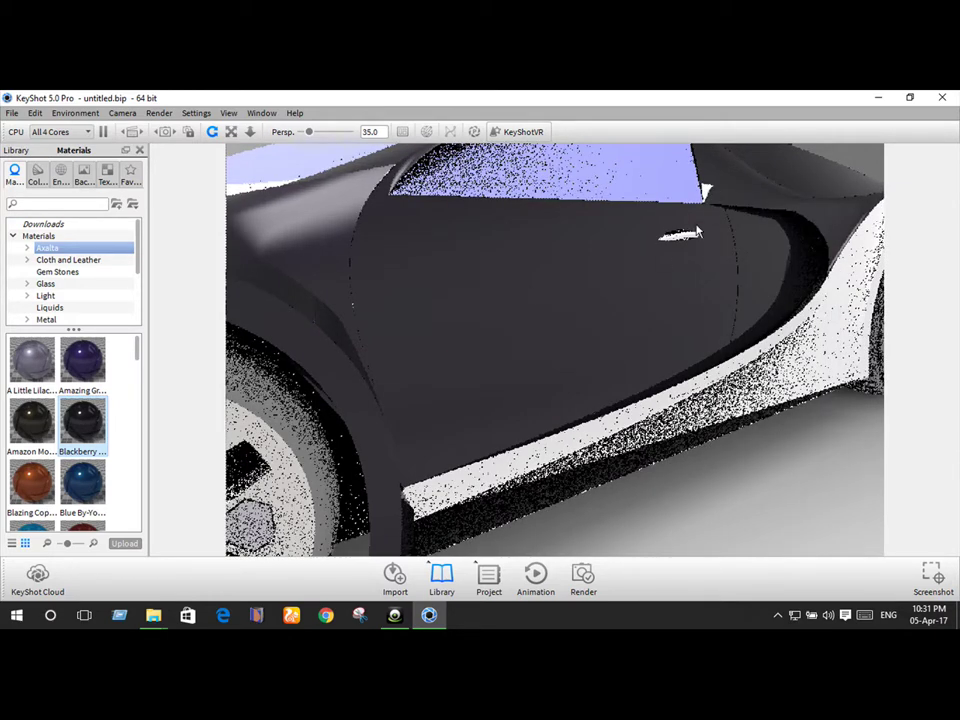
mouse_move(83, 420)
left_mouse_down()
mouse_move(724, 205)
mouse_move(716, 196)
mouse_move(463, 320)
mouse_move(346, 315)
left_mouse_up()
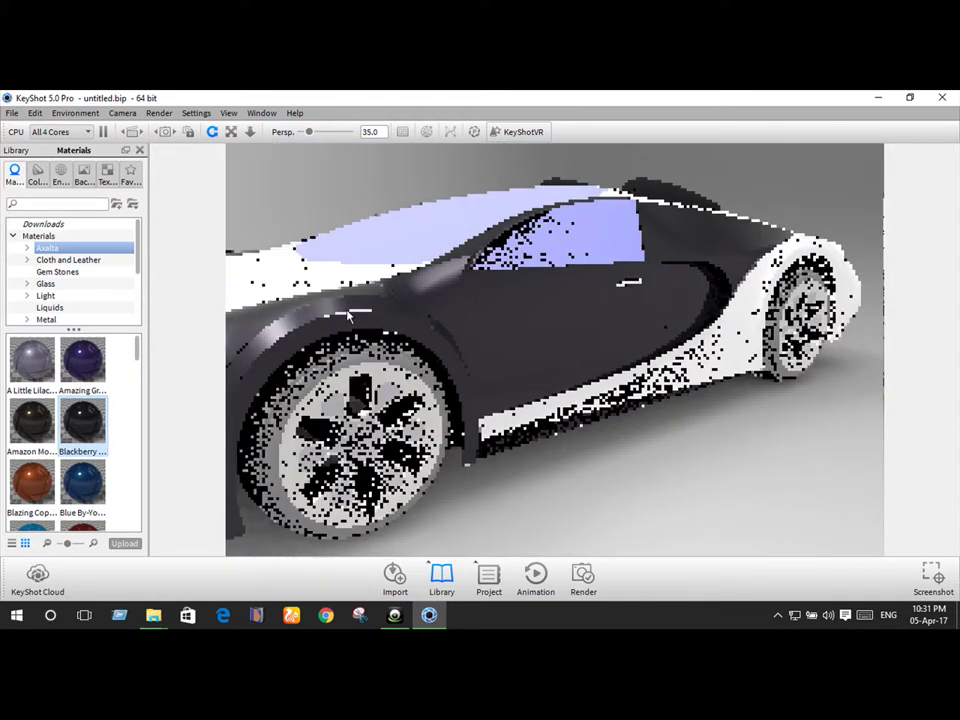
scroll(344, 316, "up", 3)
scroll(344, 316, "up", 2)
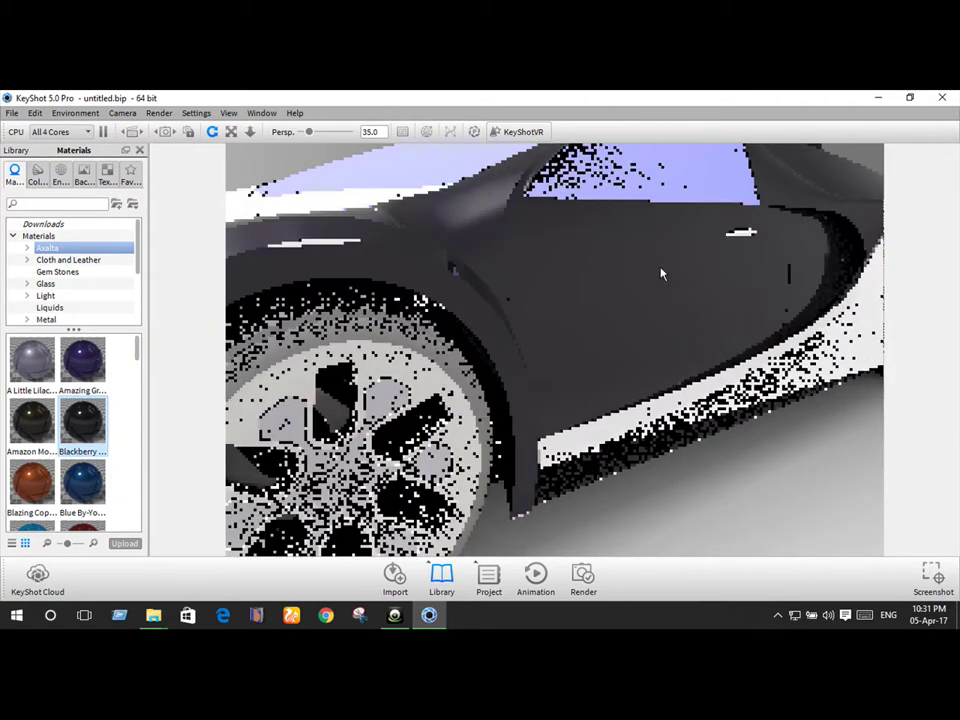
left_click_drag(661, 273, 687, 283)
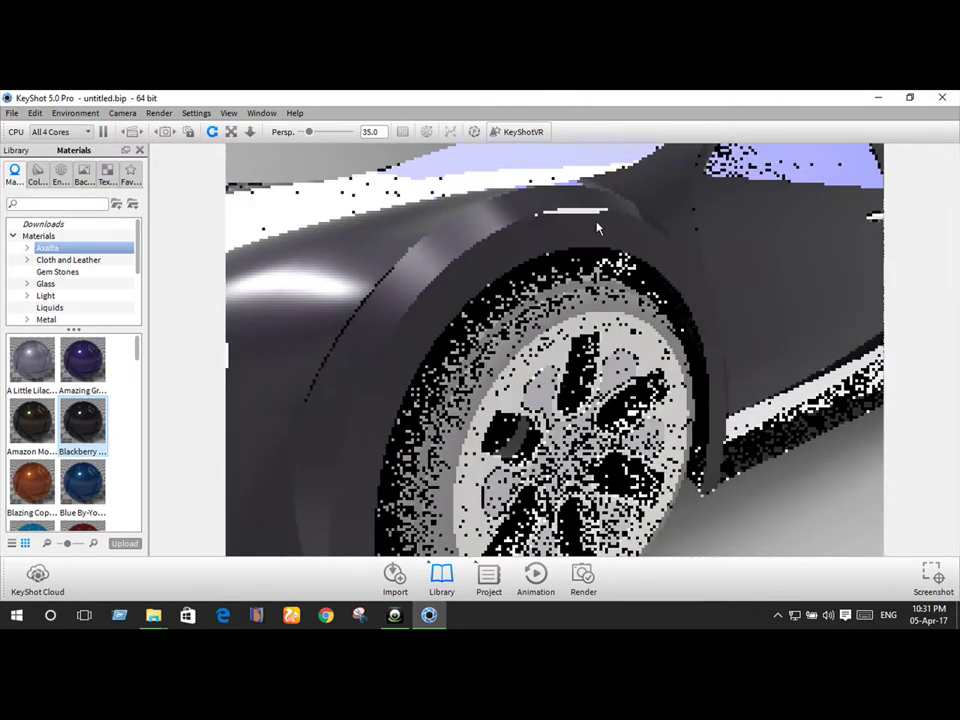
left_click_drag(597, 228, 580, 229)
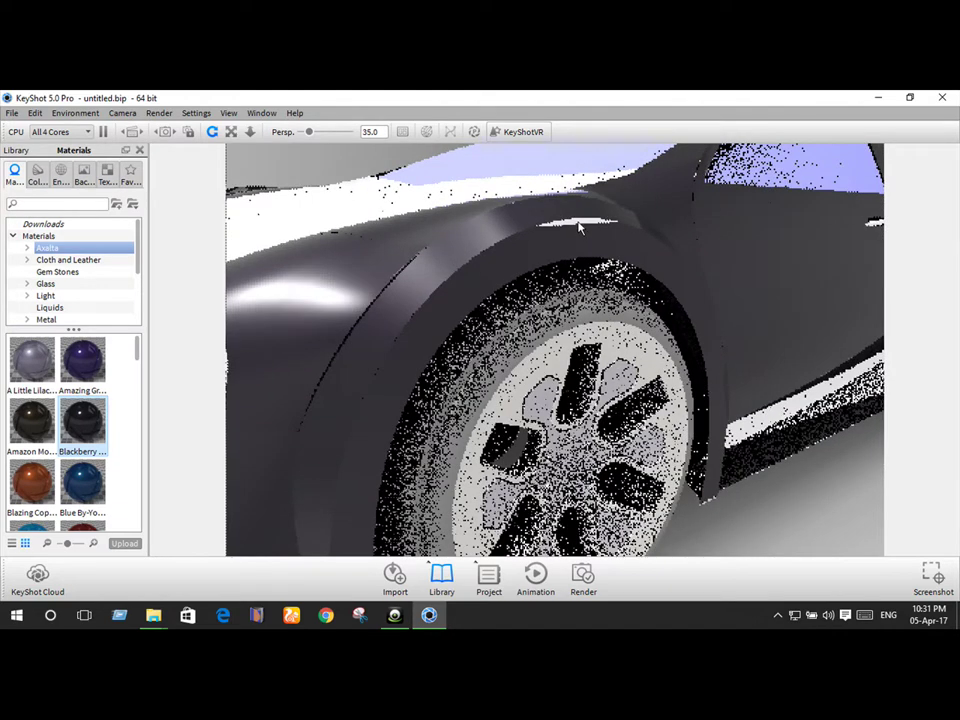
Step: Unlink the strip above the front wheel arch and paint it Blackberry
right_click(579, 228)
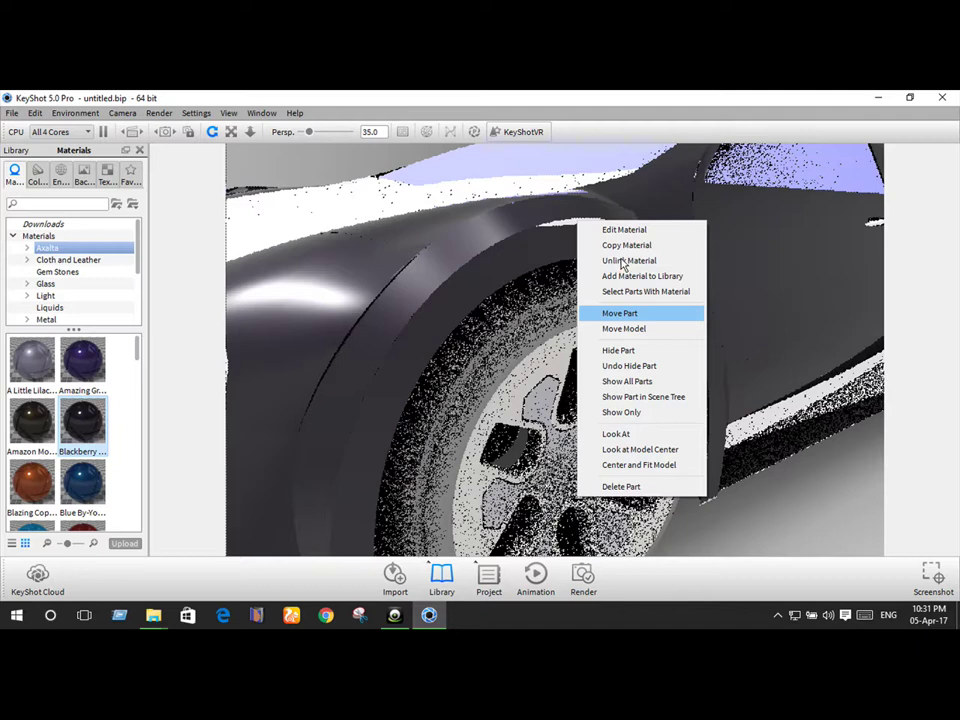
left_click_drag(622, 263, 568, 292)
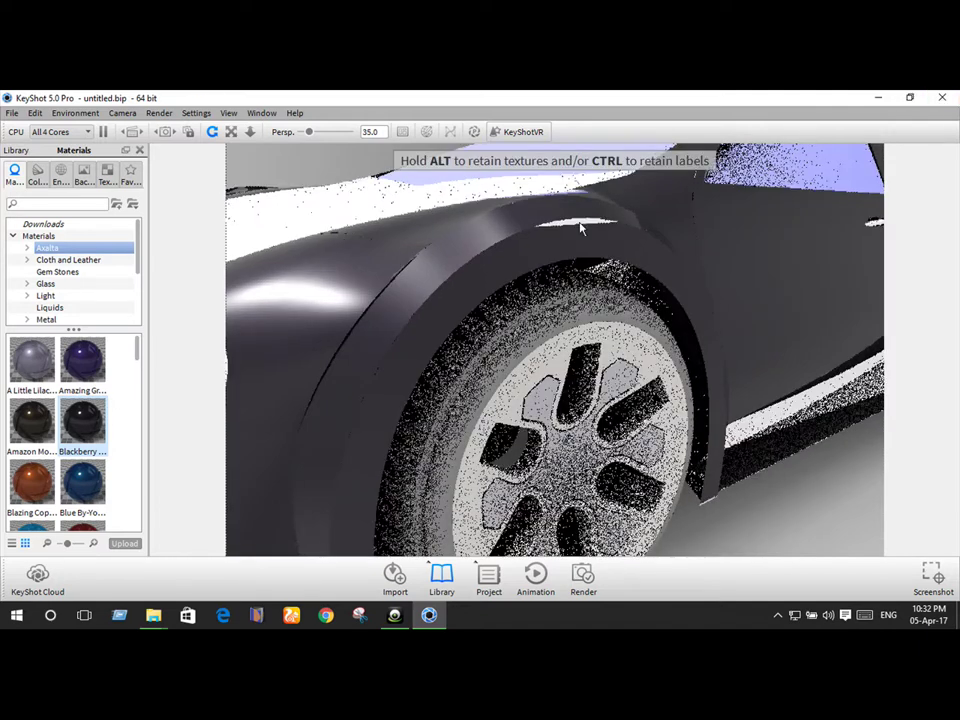
left_click_drag(590, 232, 580, 228)
right_click(580, 228)
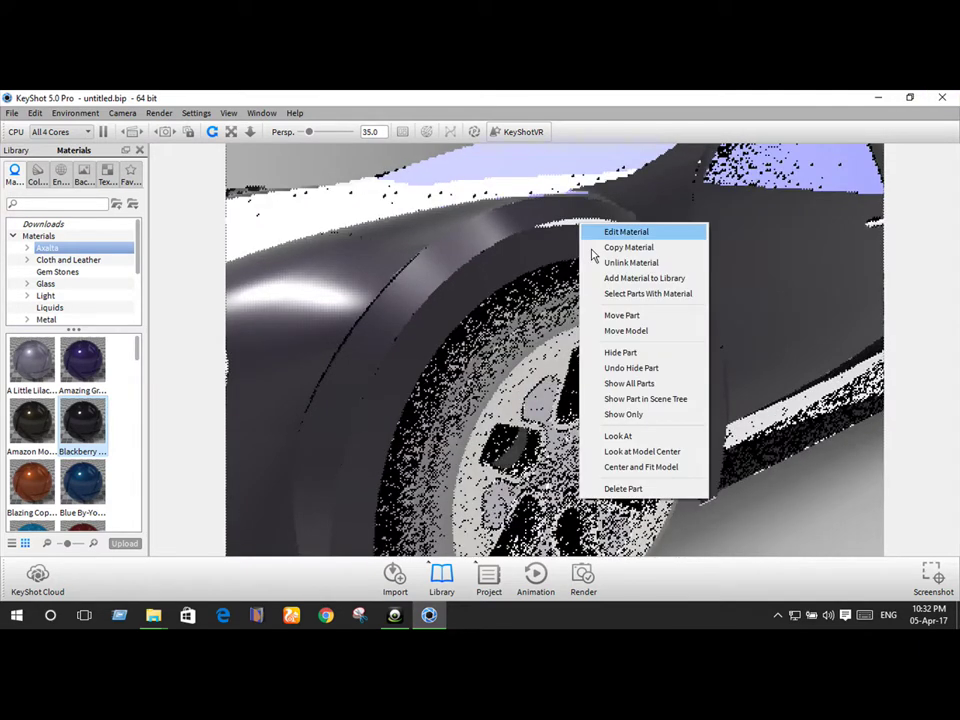
left_click(612, 264)
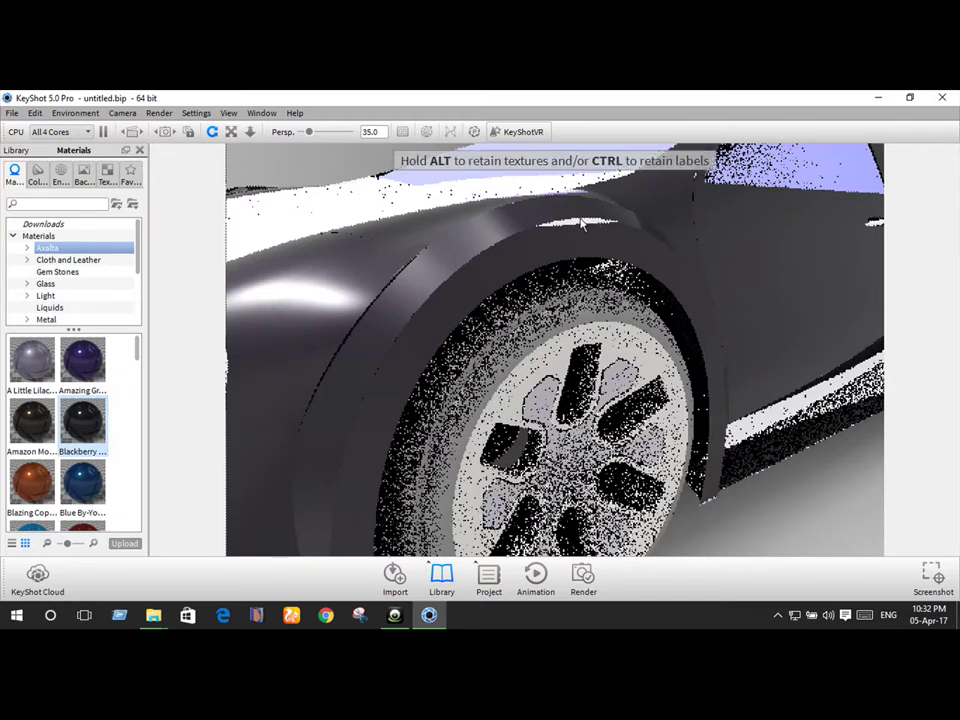
left_click_drag(590, 229, 582, 226)
Step: Zoom out and orbit so the whole car faces the viewer
scroll(580, 224, "down", 5)
scroll(580, 224, "down", 3)
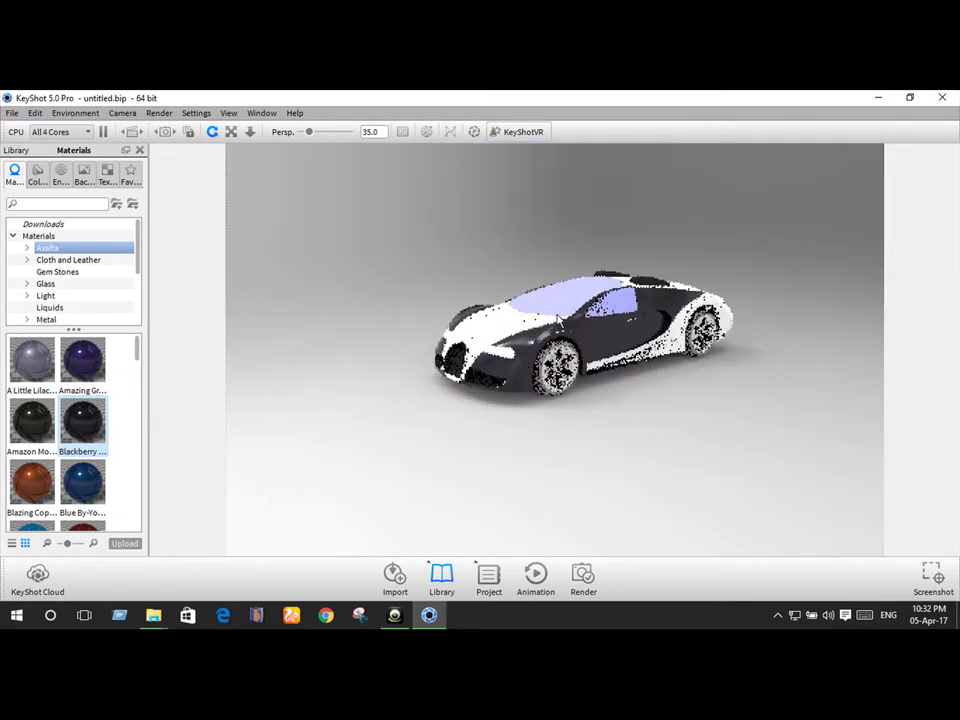
mouse_move(530, 422)
left_mouse_down()
mouse_move(628, 414)
mouse_move(864, 426)
left_mouse_up()
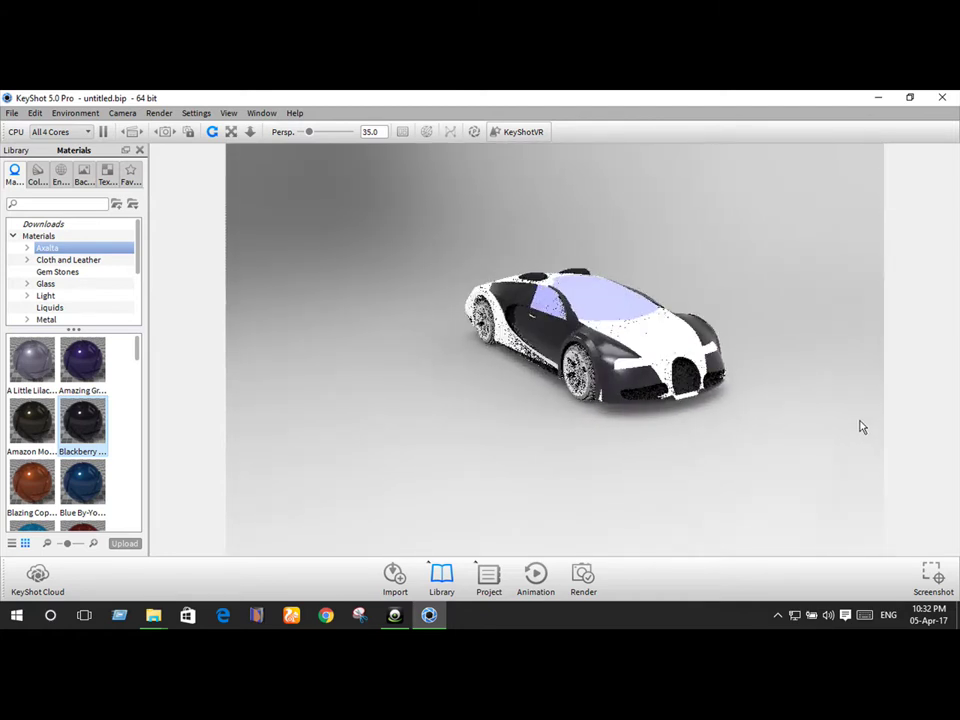
Step: Unlink the window material and apply Glass Basic to the windshield and canopy, replacing Glass Cubes
right_click(599, 294)
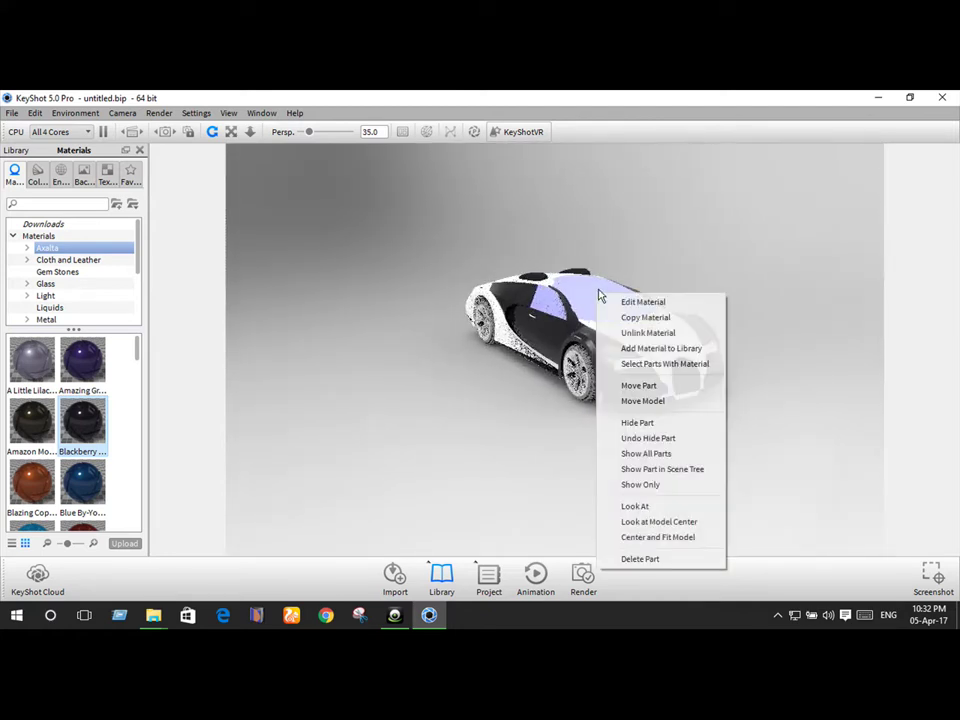
left_click(631, 333)
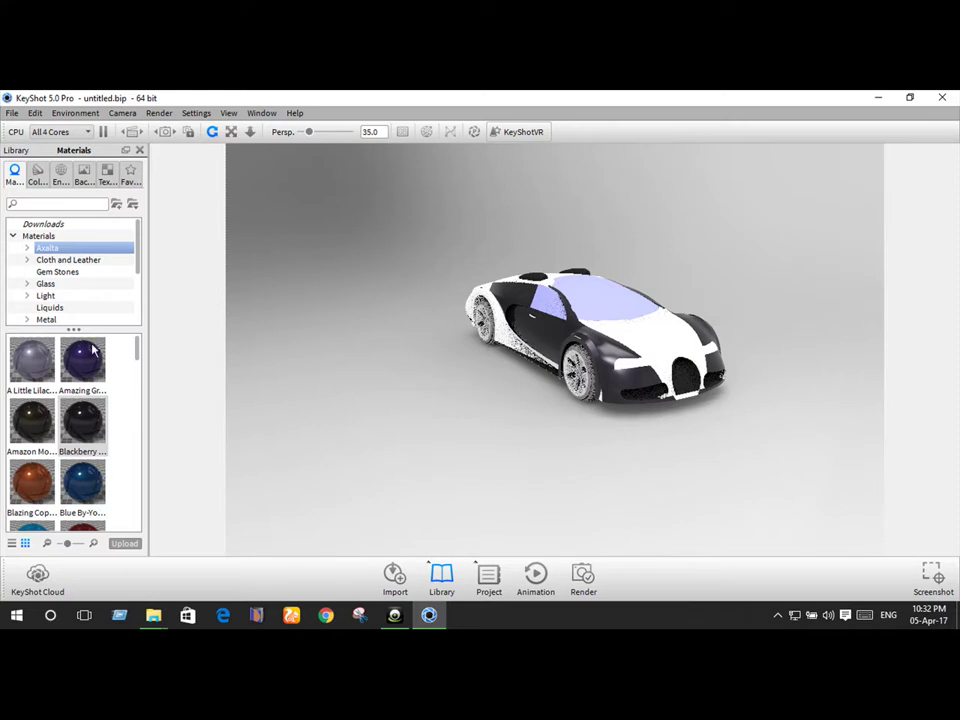
left_click(72, 285)
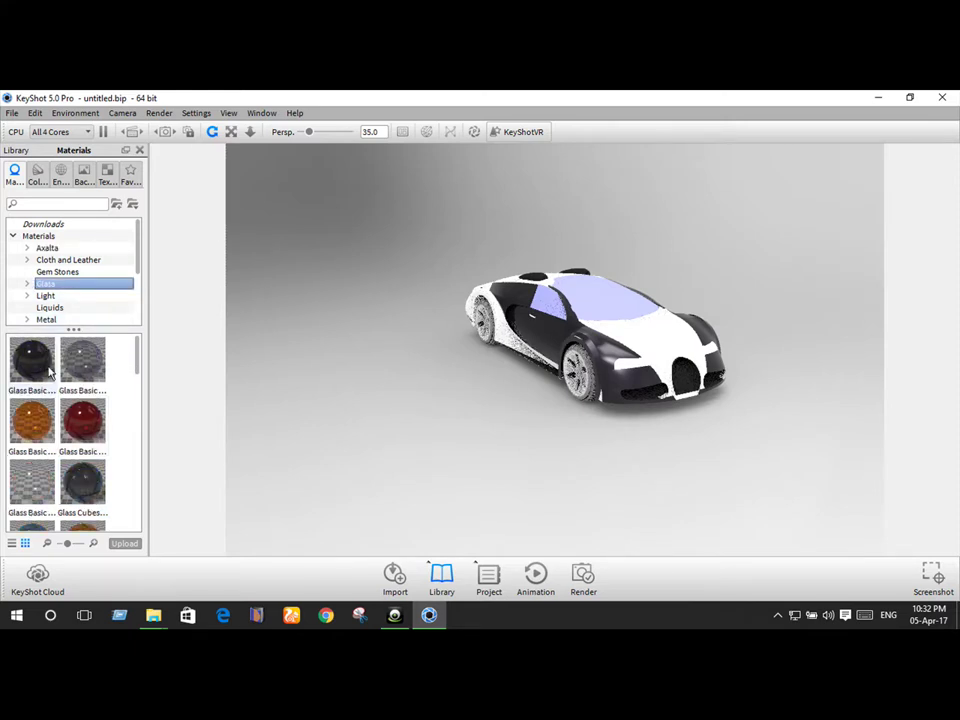
mouse_move(50, 372)
left_mouse_down()
mouse_move(603, 310)
mouse_move(445, 226)
left_mouse_up()
scroll(524, 327, "up", 2)
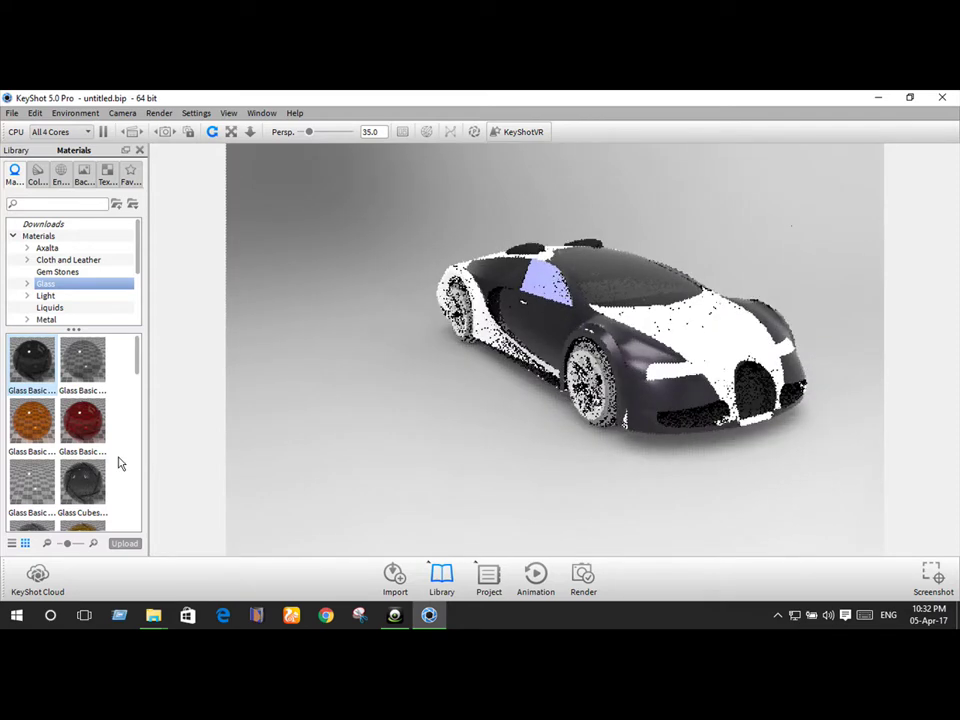
mouse_move(81, 476)
left_mouse_down()
mouse_move(611, 270)
mouse_move(435, 328)
left_mouse_up()
left_click_drag(84, 362, 578, 306)
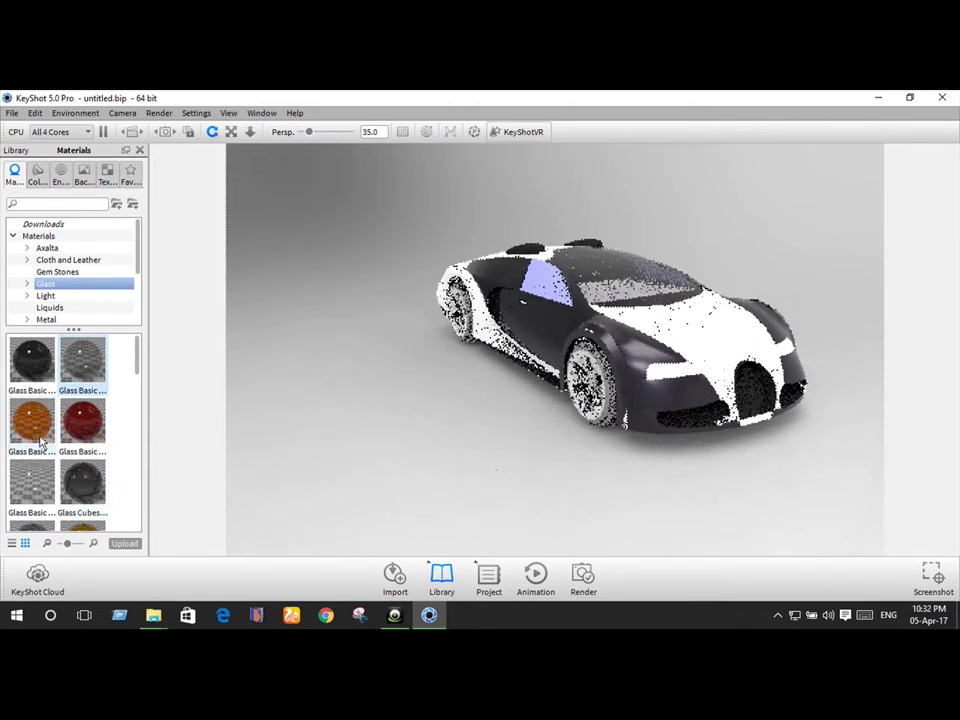
mouse_move(41, 443)
left_mouse_down()
mouse_move(563, 291)
mouse_move(548, 308)
mouse_move(367, 343)
left_mouse_up()
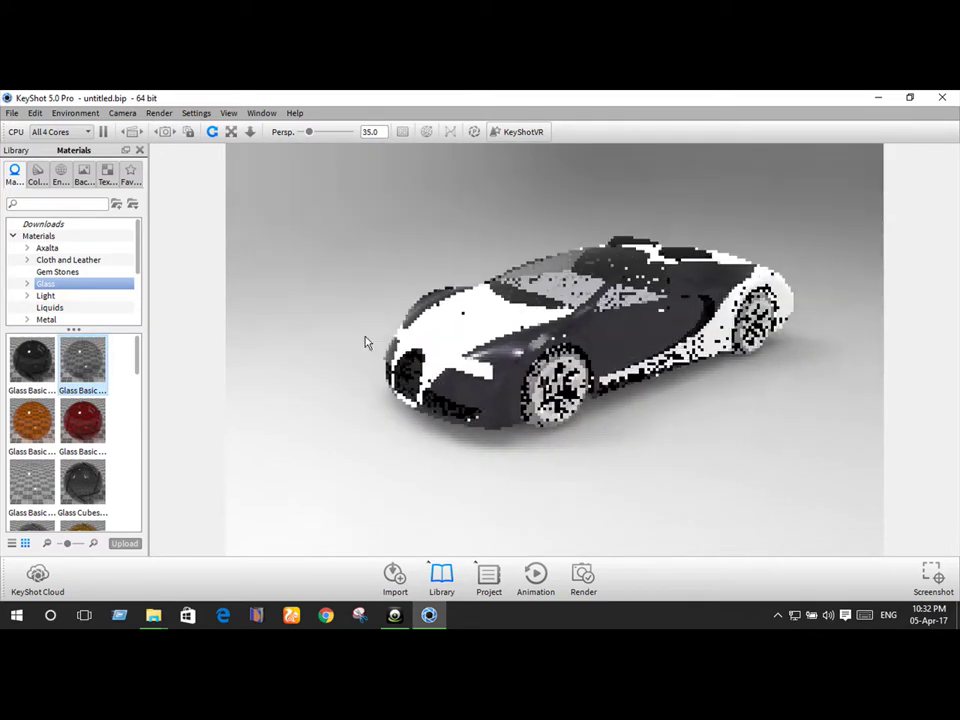
Step: Orbit side-on and hide two of the car's parts with Hide Part
left_click_drag(351, 345, 616, 302)
right_click(616, 302)
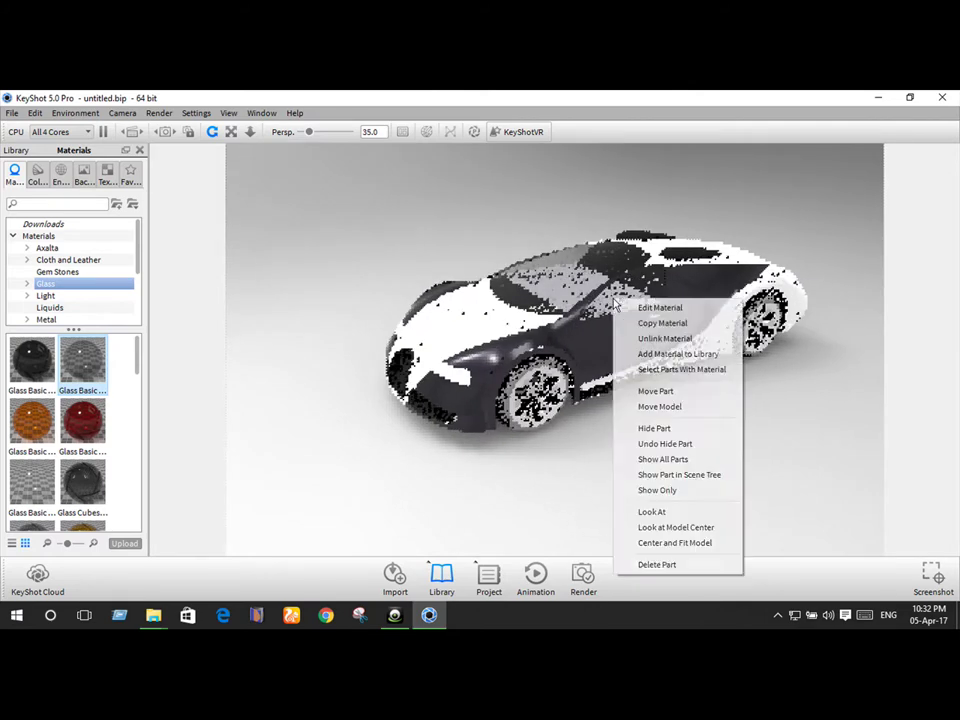
left_click(658, 428)
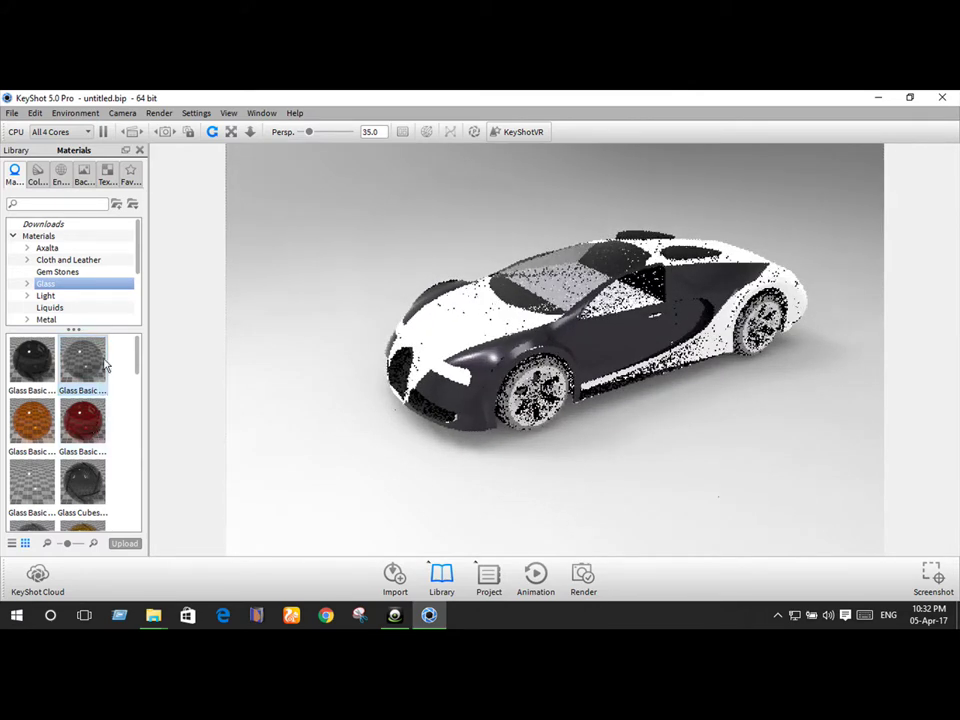
mouse_move(104, 367)
left_mouse_down()
mouse_move(538, 372)
mouse_move(616, 318)
left_mouse_up()
right_click(616, 318)
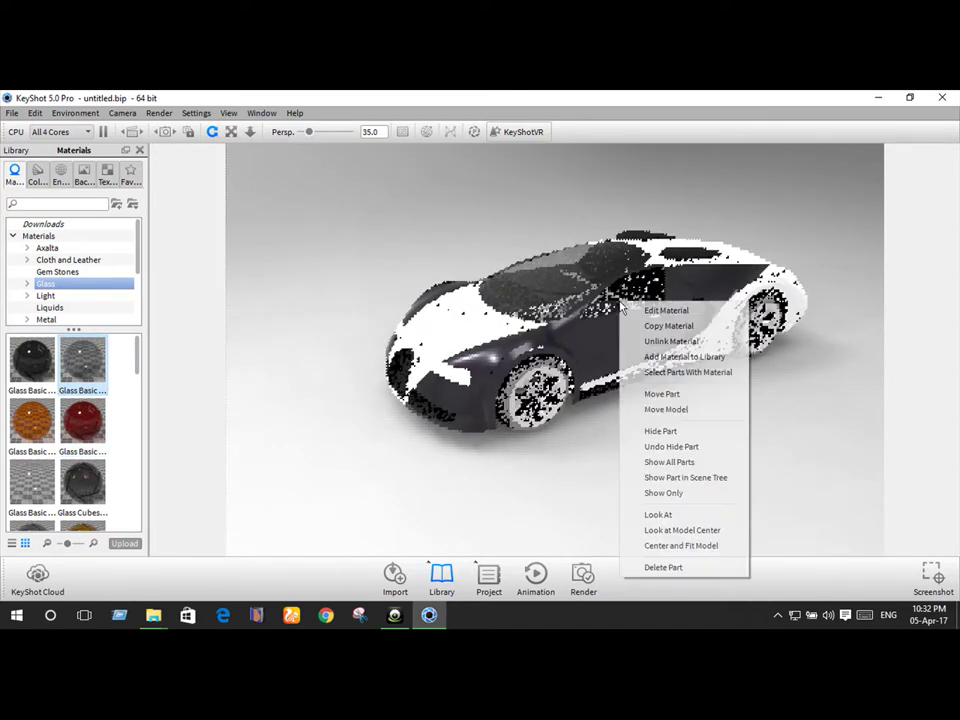
left_click(657, 450)
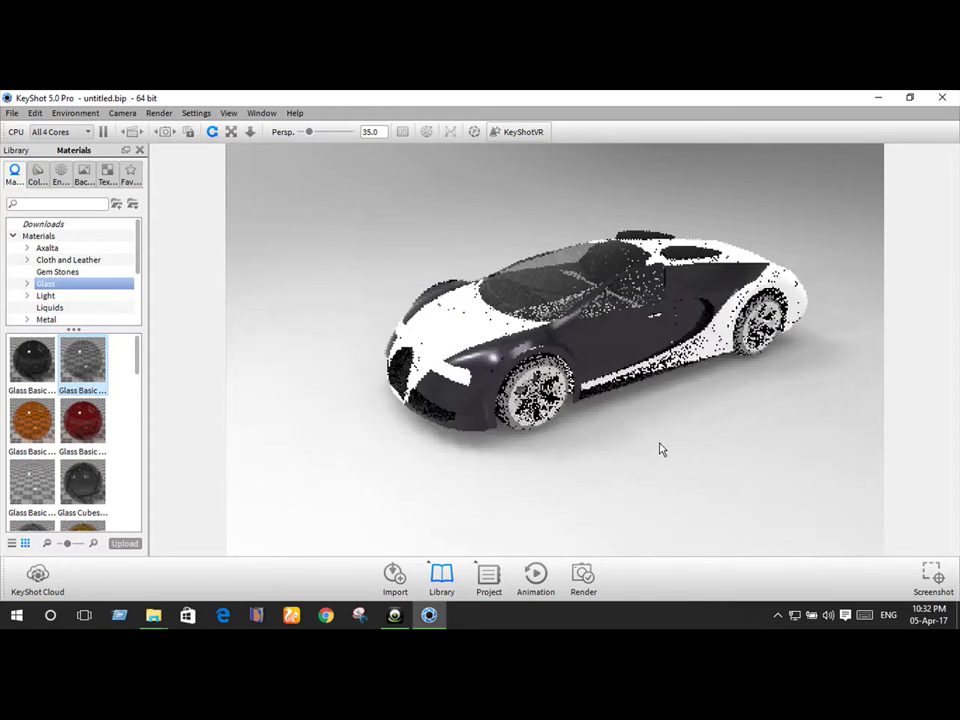
Step: Orbit to the car's front-left and apply Glass Basic to the front end
left_click_drag(660, 450, 669, 431)
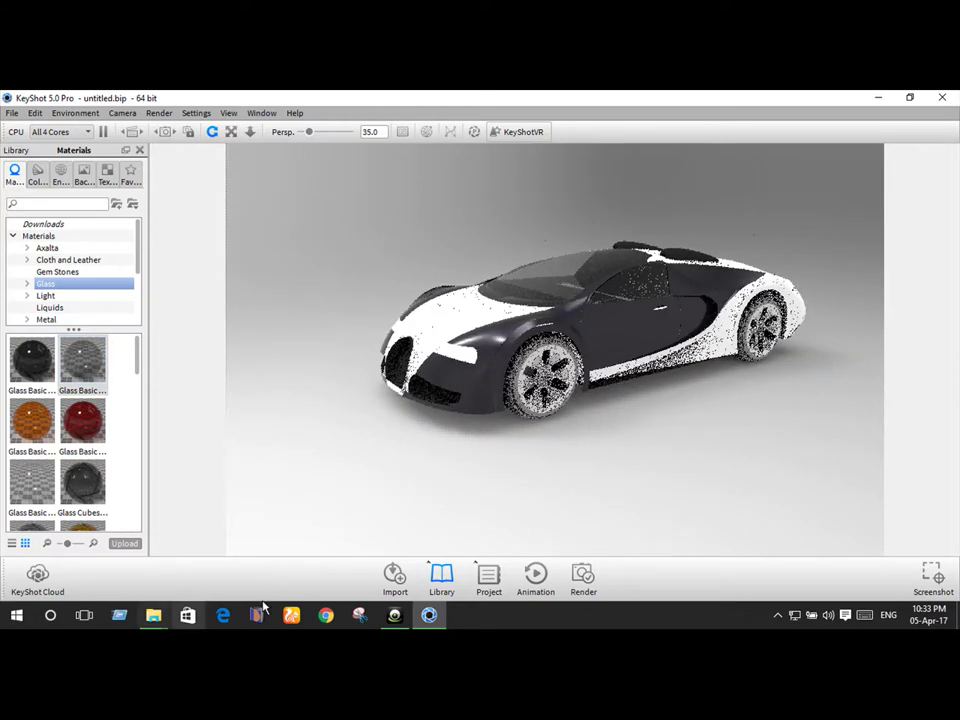
mouse_move(589, 465)
left_mouse_down()
mouse_move(705, 465)
mouse_move(227, 476)
left_mouse_up()
mouse_move(493, 432)
left_mouse_down()
mouse_move(568, 295)
mouse_move(317, 416)
left_mouse_up()
right_click(596, 373)
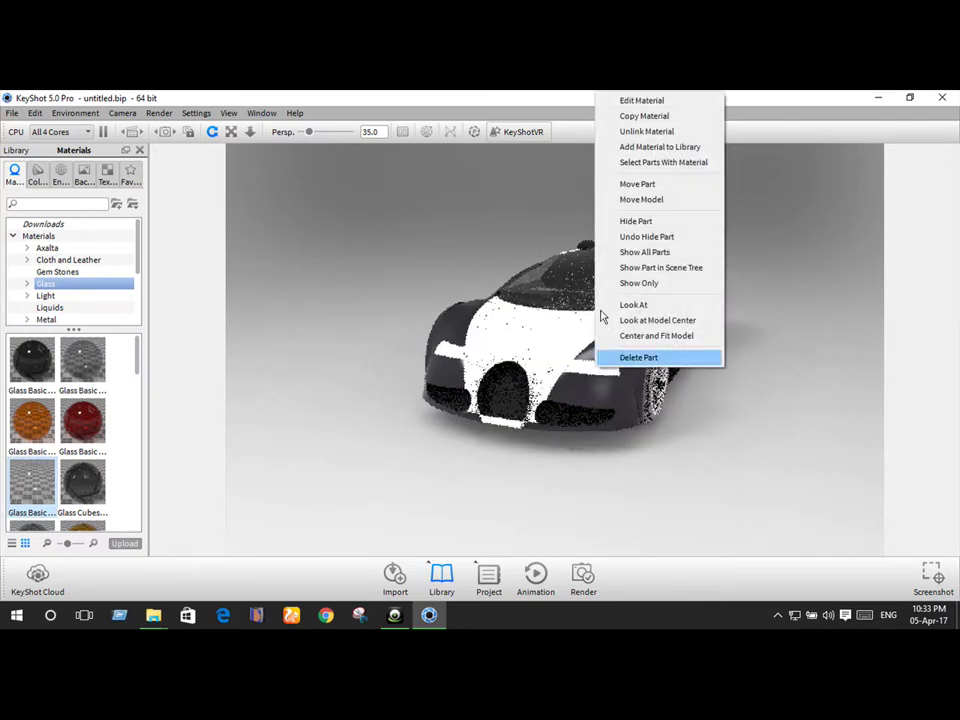
left_click(648, 137)
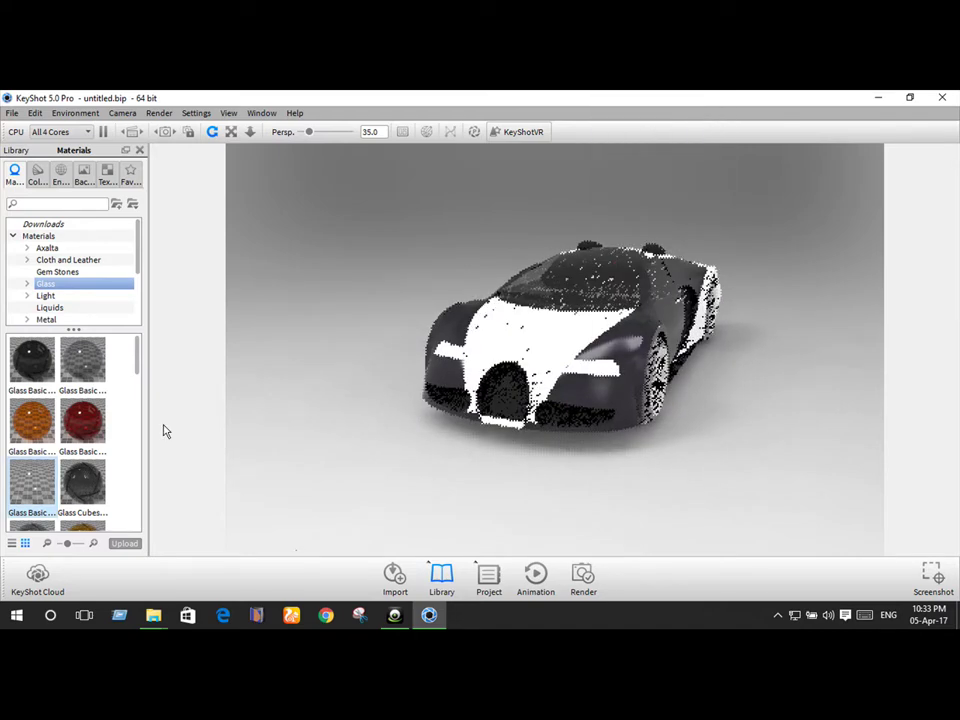
left_click_drag(35, 485, 603, 376)
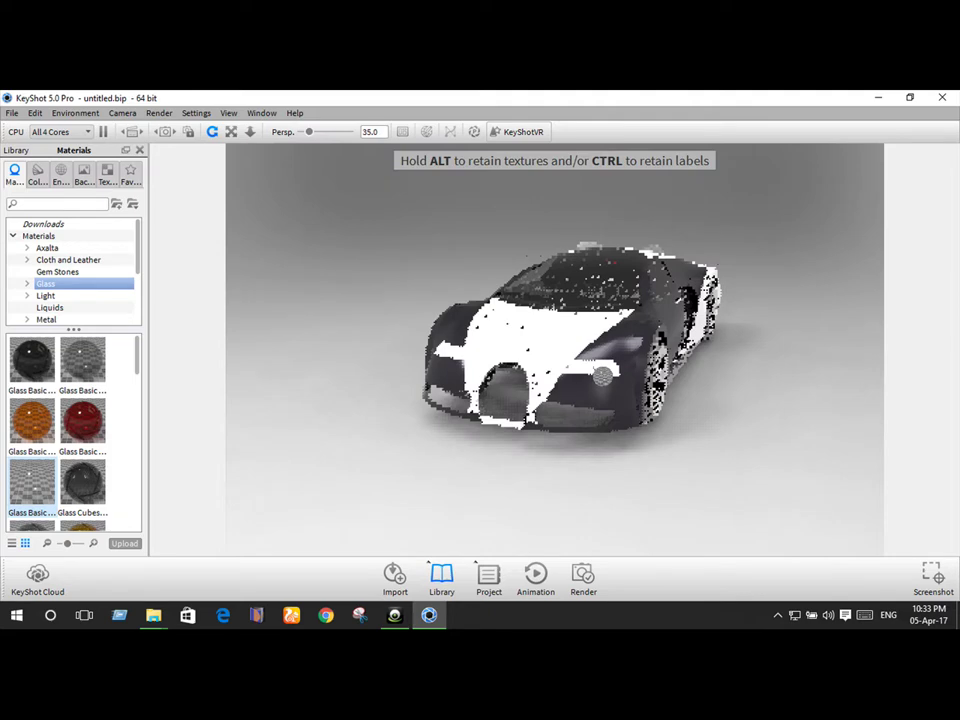
Step: Unlink the headlight material, apply Glass Basic, then zoom in on a straight front view
right_click(450, 353)
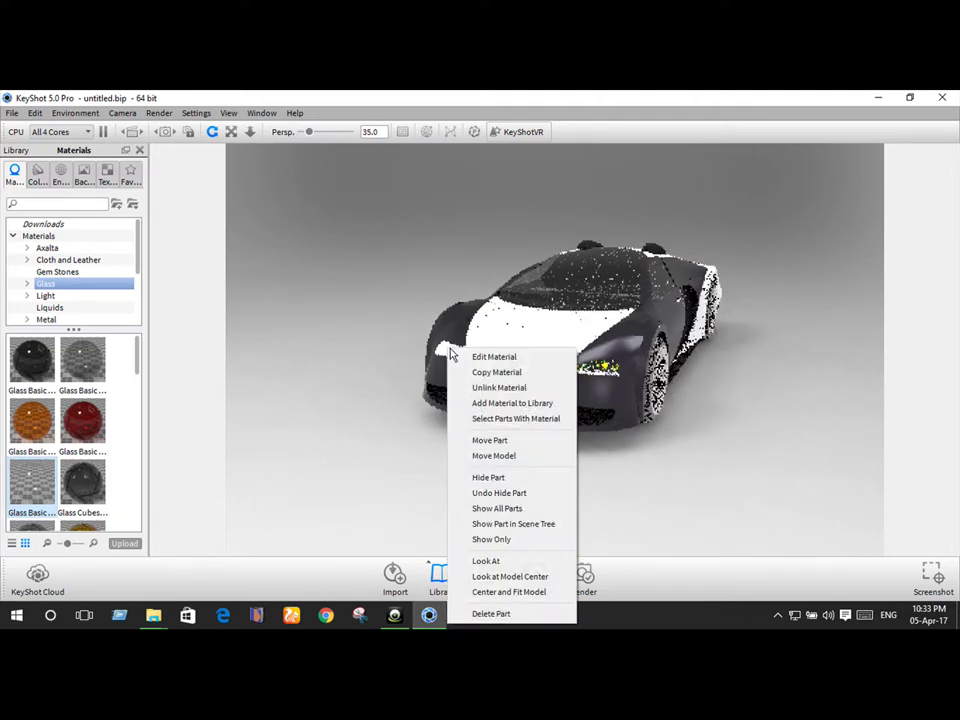
left_click(498, 387)
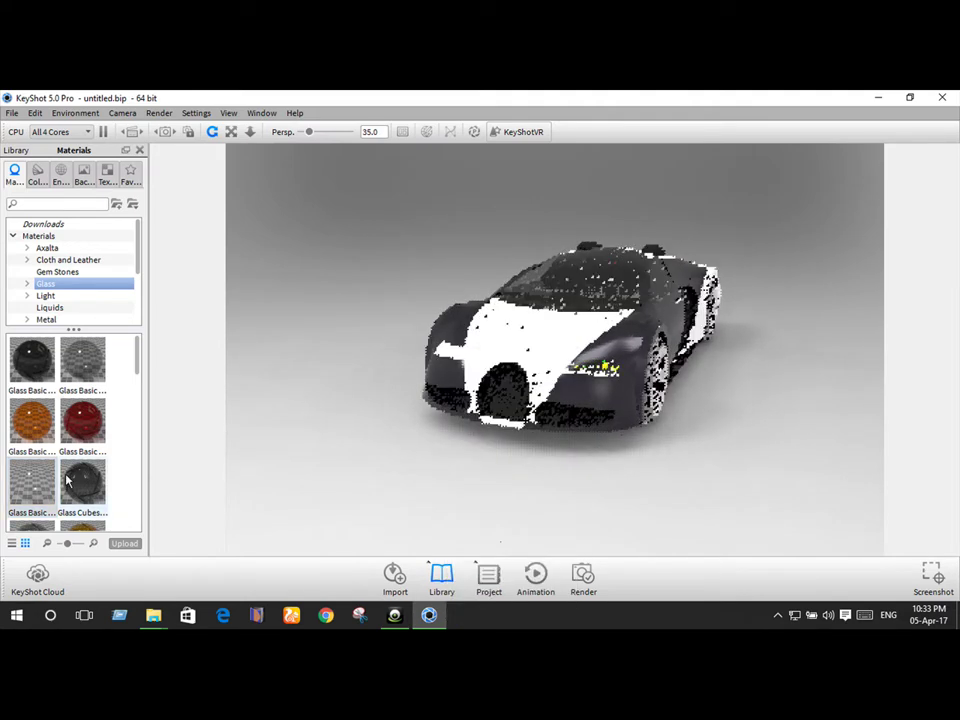
left_click_drag(257, 429, 462, 372)
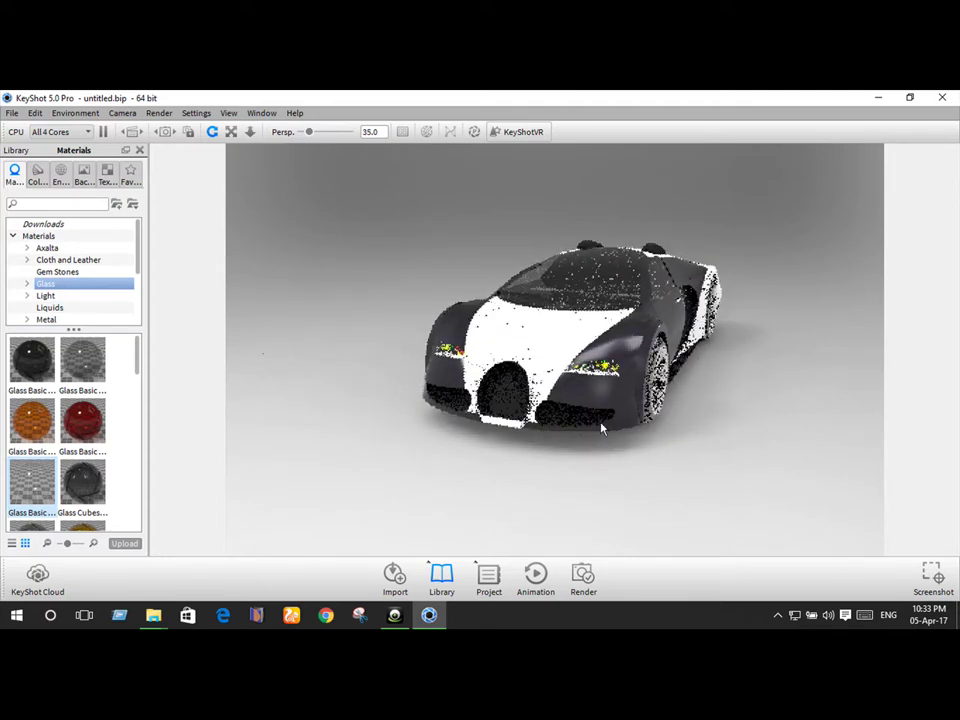
left_click_drag(581, 454, 613, 431)
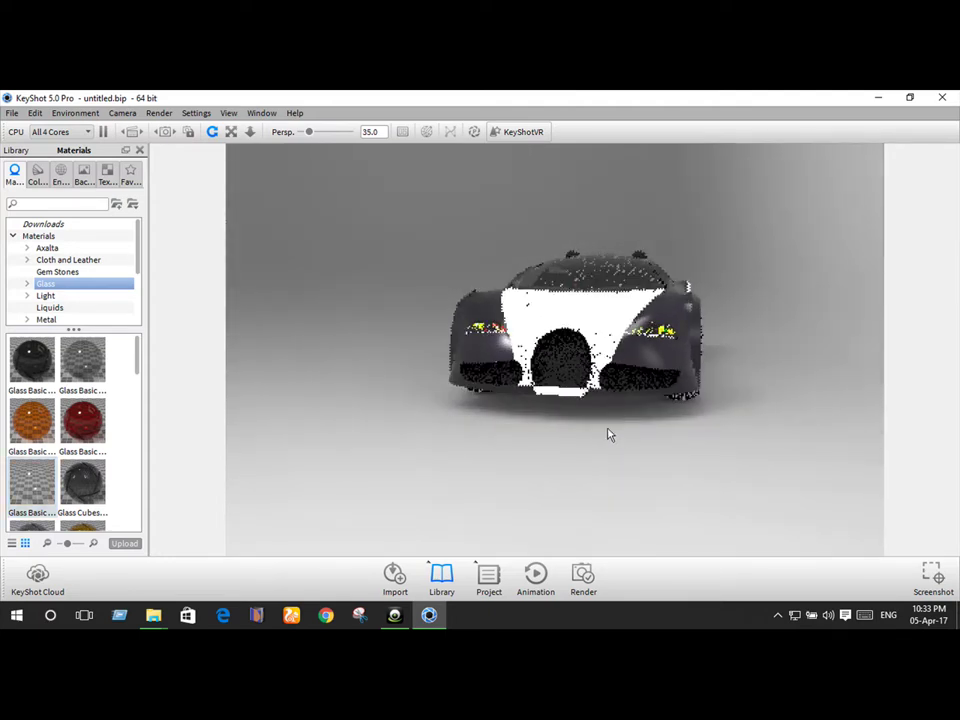
scroll(568, 428, "up", 3)
scroll(572, 398, "up", 3)
Step: Unlink the grille parts and apply the dark Cloth Weave material to each
right_click(572, 398)
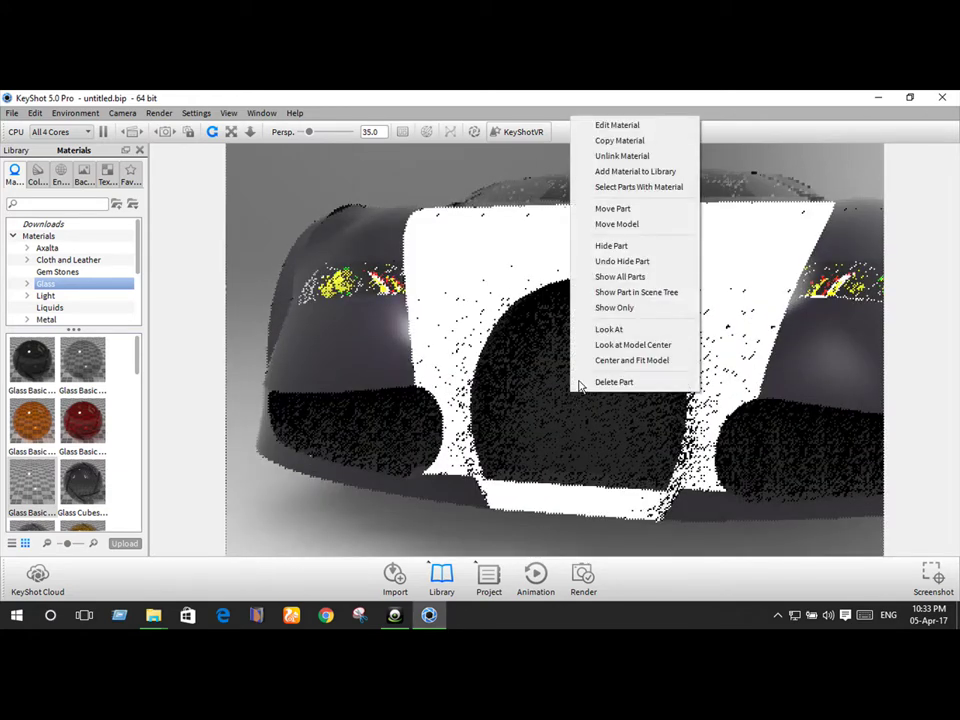
left_click(589, 156)
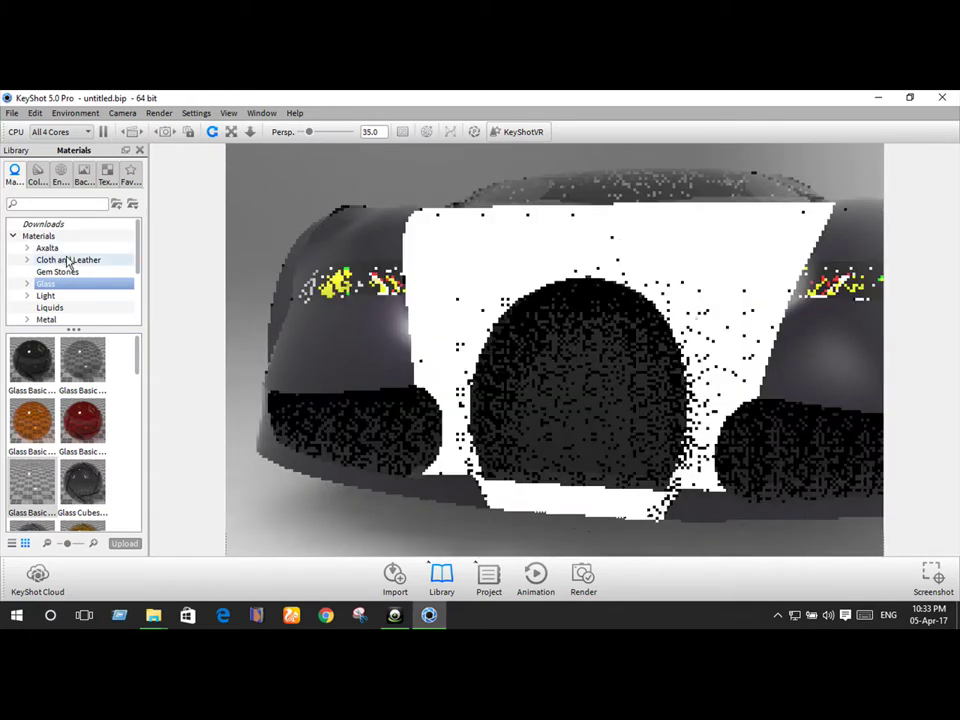
left_click(70, 259)
left_click_drag(90, 375, 554, 388)
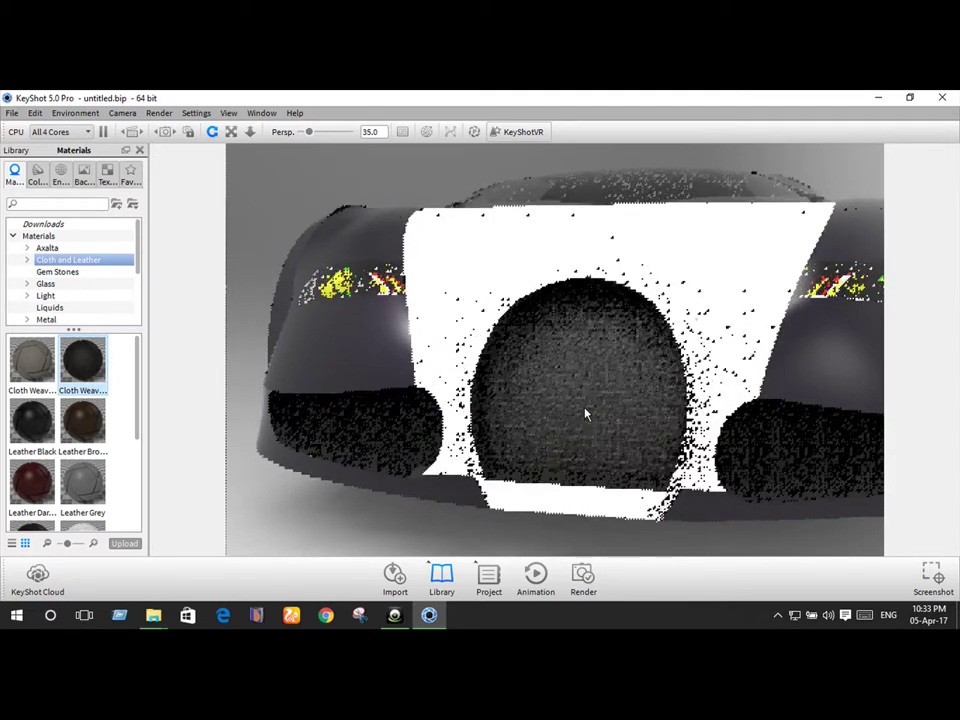
right_click(795, 162)
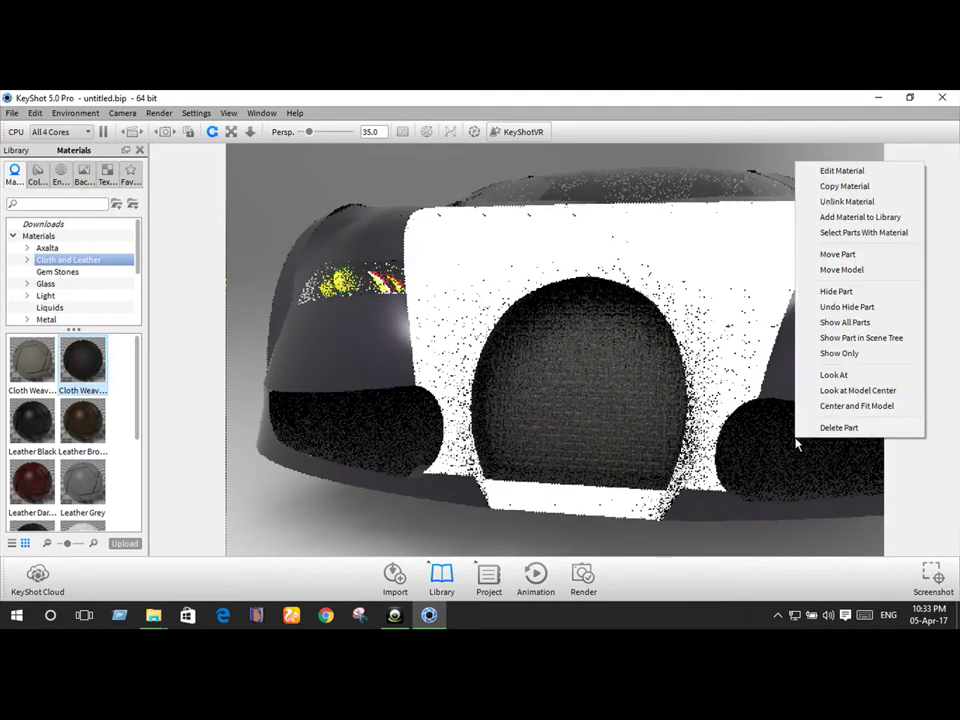
left_click(848, 212)
mouse_move(88, 367)
left_mouse_down()
mouse_move(748, 462)
mouse_move(396, 456)
left_mouse_up()
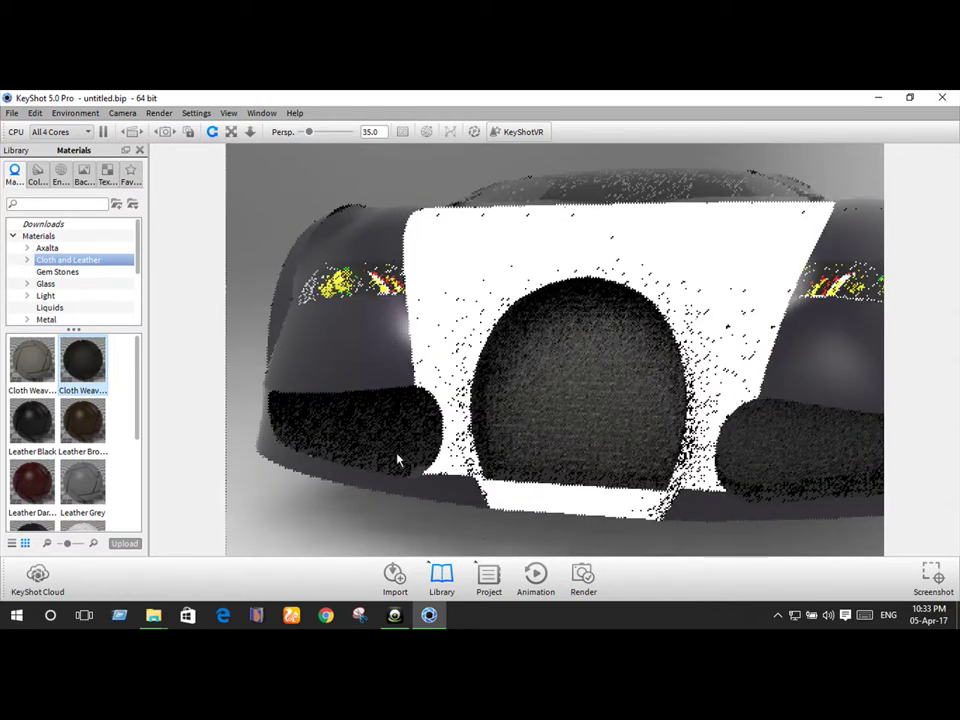
right_click(378, 455)
left_click(430, 212)
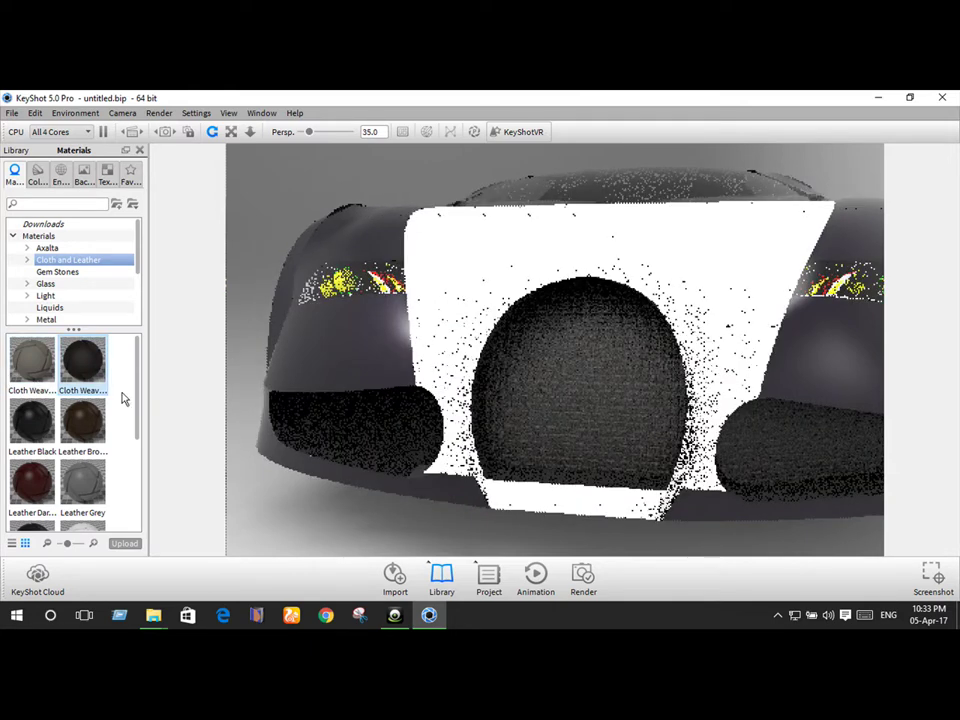
mouse_move(100, 385)
left_mouse_down()
mouse_move(388, 432)
mouse_move(320, 453)
mouse_move(564, 435)
left_mouse_up()
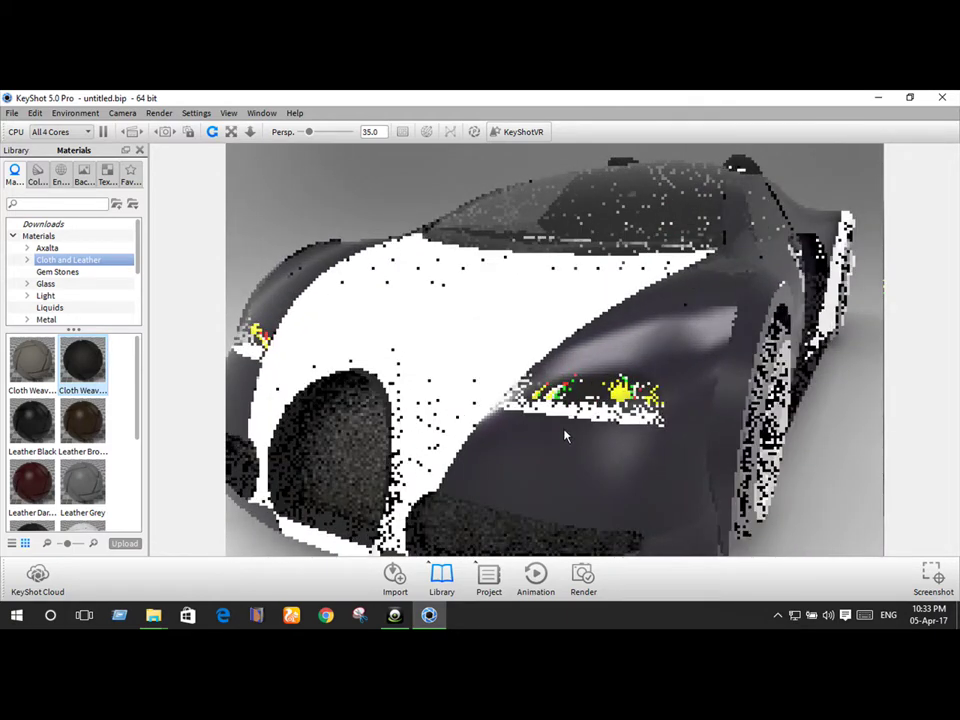
Step: Zoom to the left headlight and hide the part covering it
scroll(564, 435, "up", 3)
left_click_drag(498, 390, 575, 428)
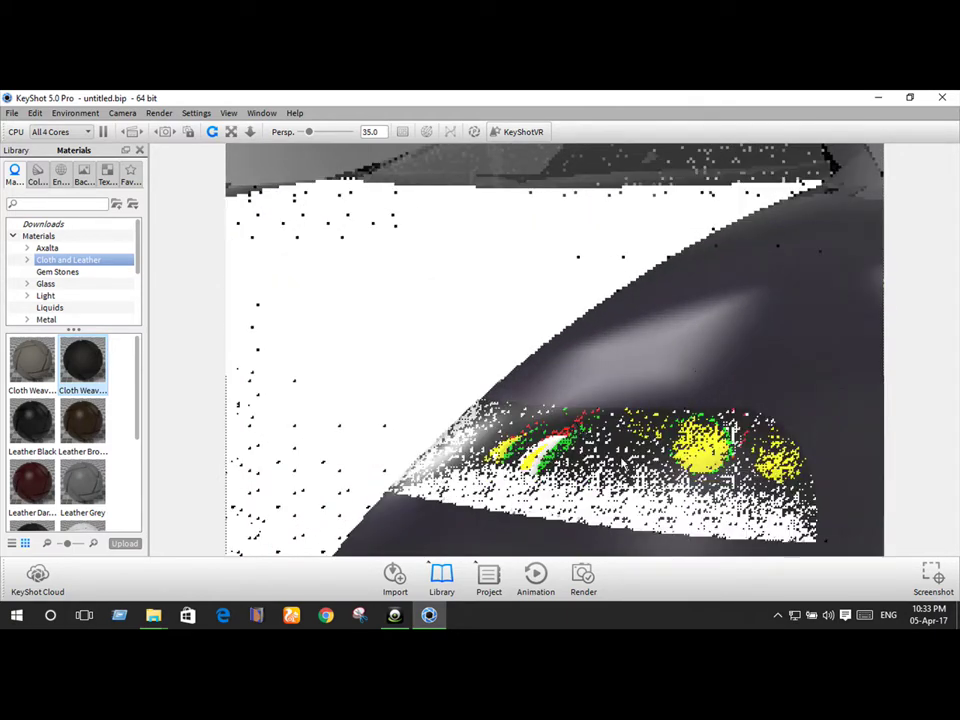
left_click_drag(733, 432, 622, 183)
right_click(622, 183)
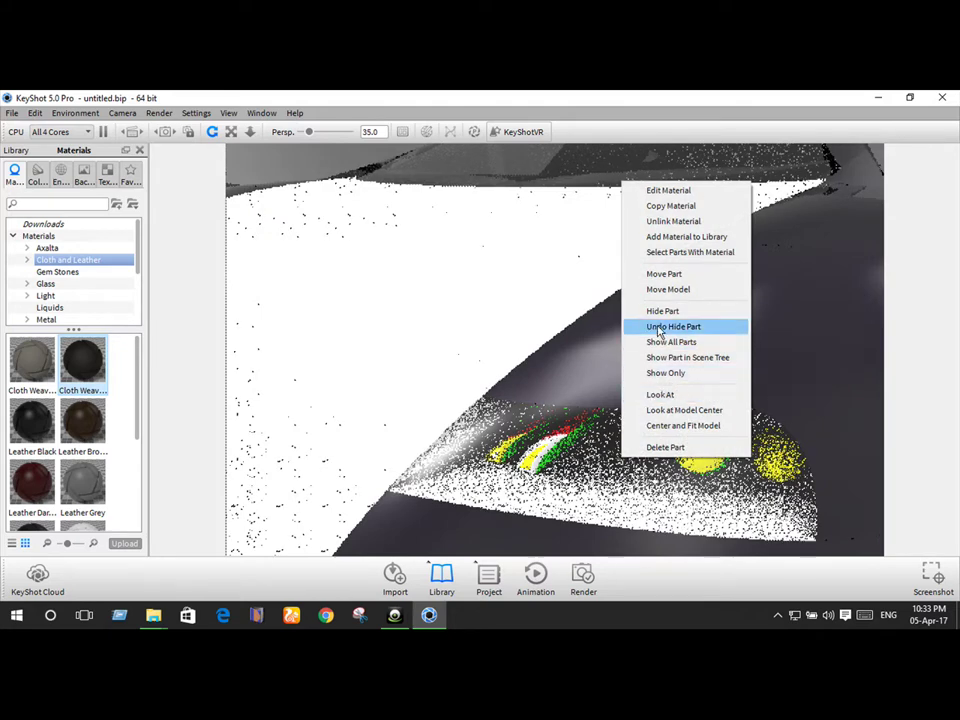
left_click(663, 311)
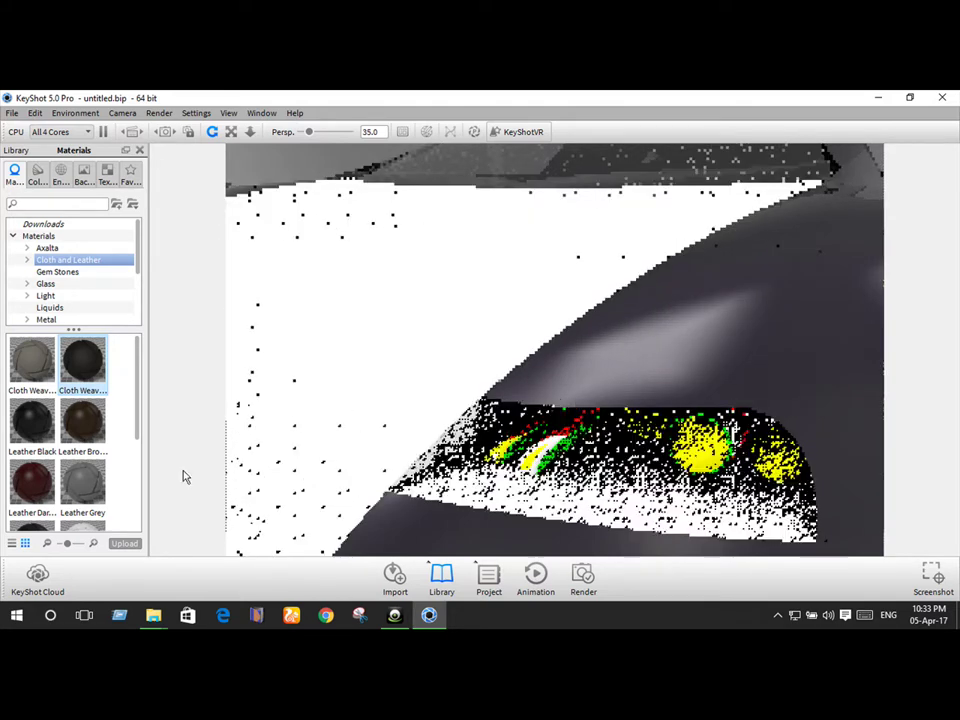
scroll(64, 302, "down", 2)
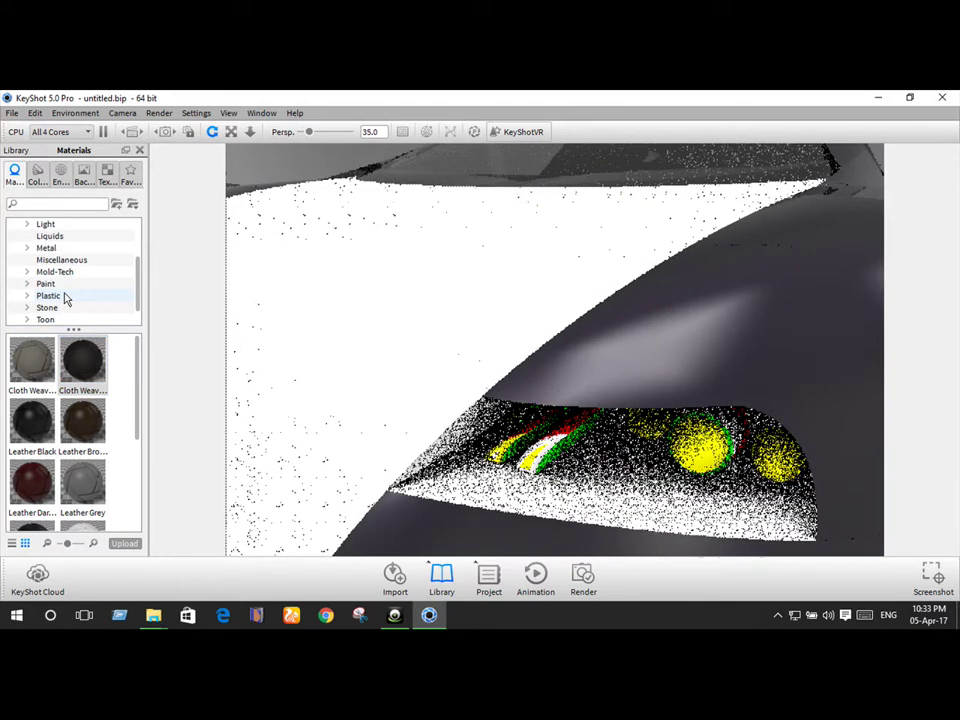
Step: Apply the white Toon Outline material to the headlight spheres
left_click(47, 319)
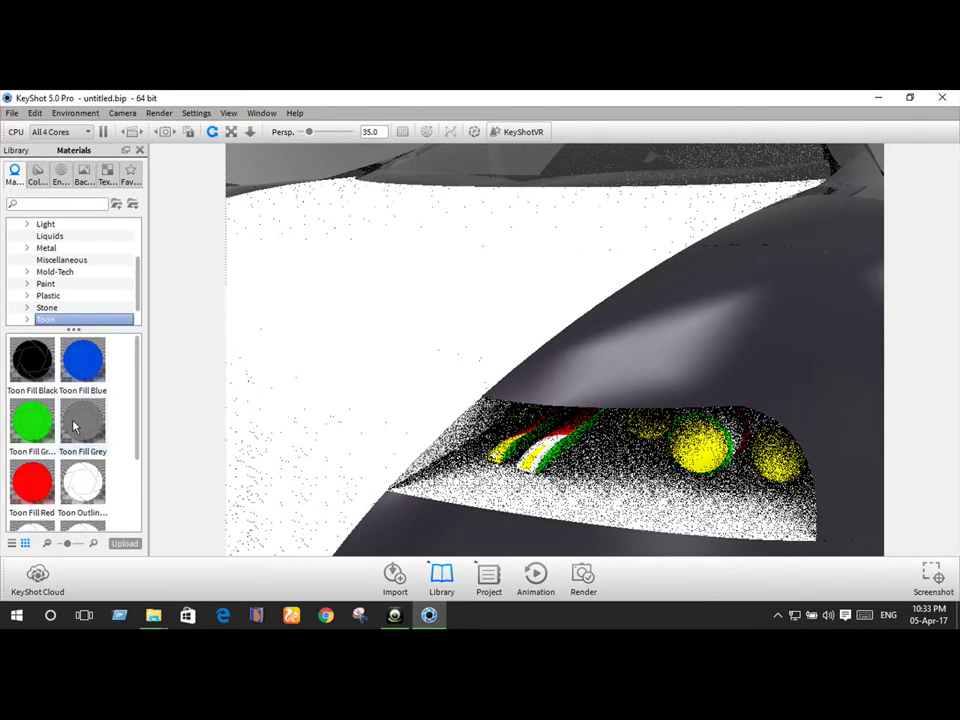
left_click_drag(367, 465, 705, 455)
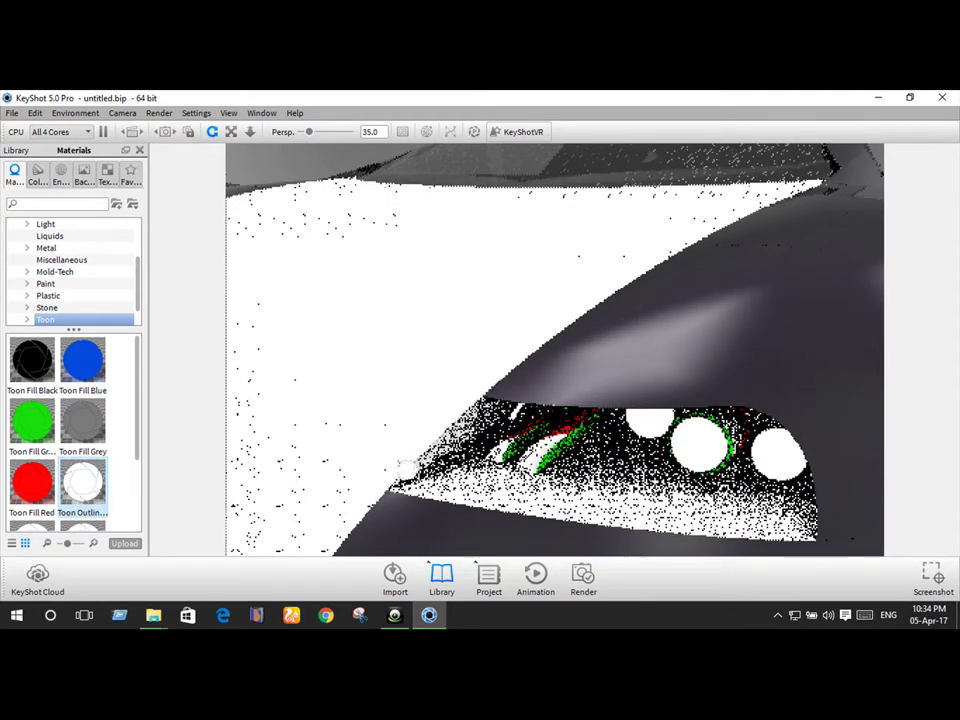
left_click_drag(92, 482, 568, 460)
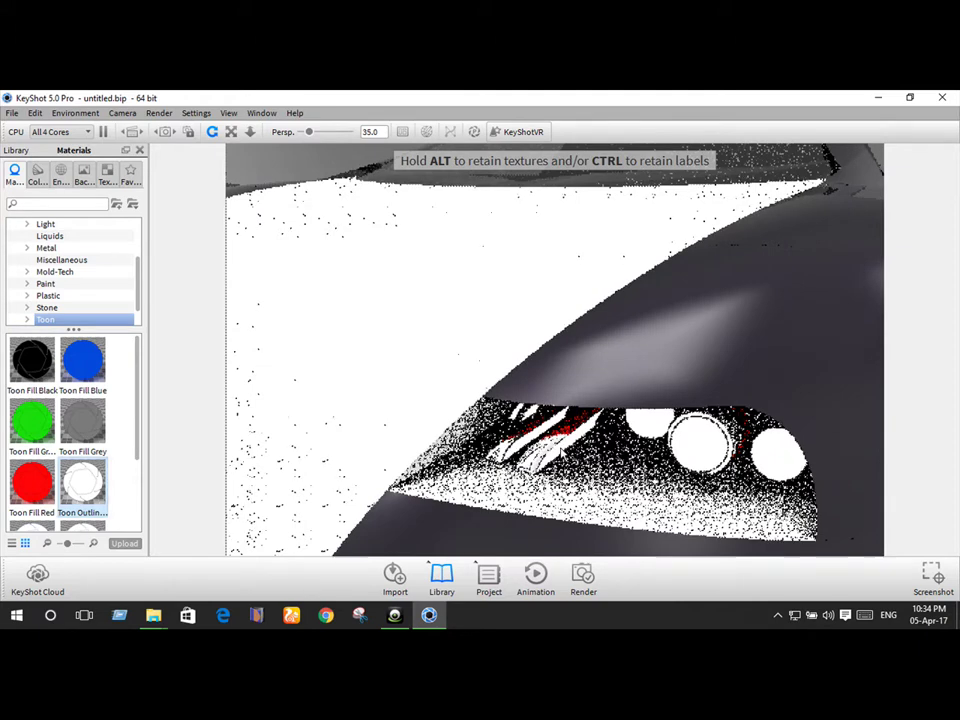
left_click_drag(561, 453, 560, 452)
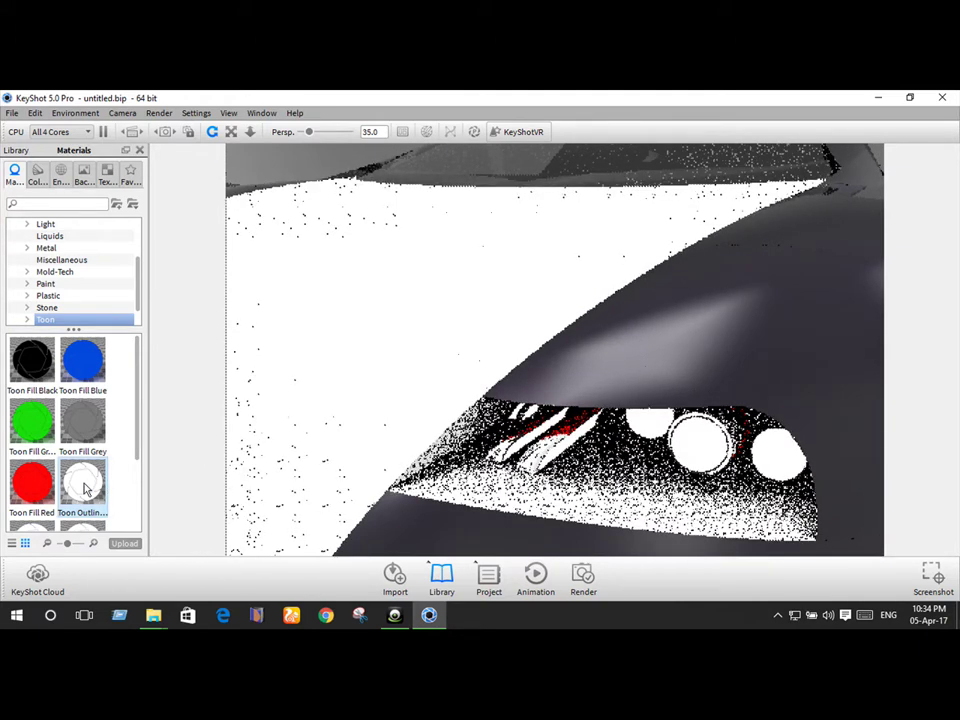
scroll(86, 490, "down", 2)
scroll(79, 470, "up", 2)
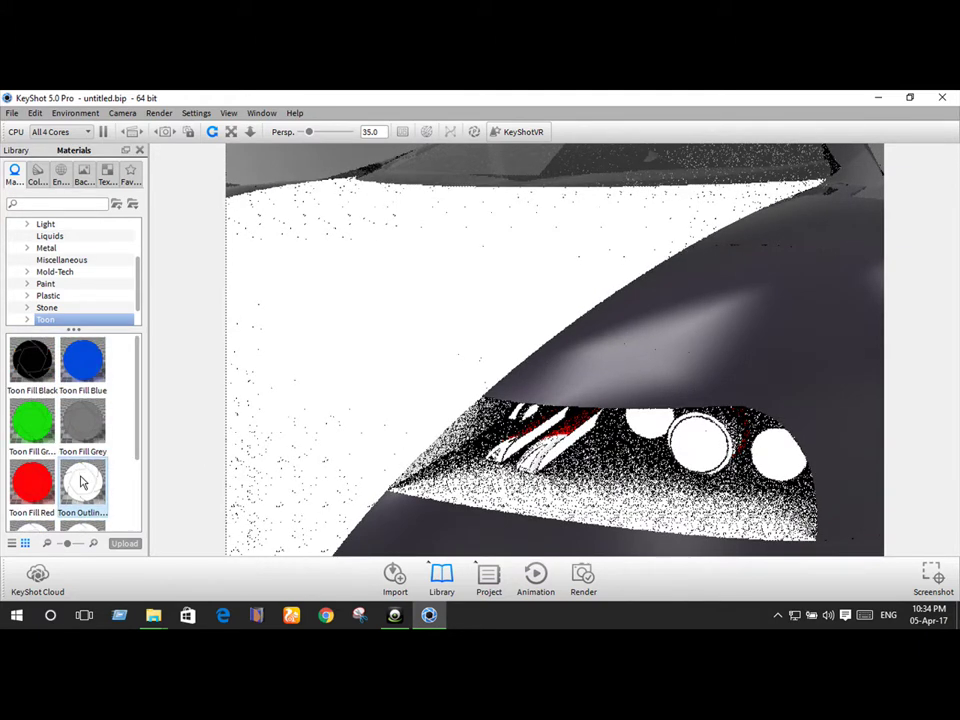
scroll(85, 495, "down", 2)
left_click_drag(79, 458, 583, 443)
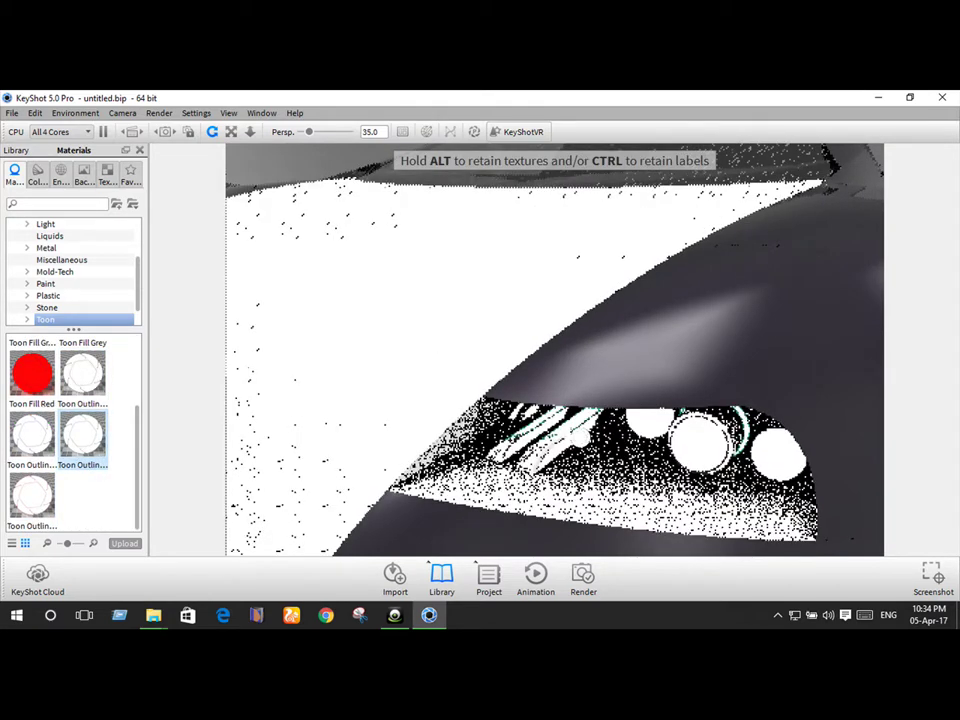
Step: Drop the Brass colour from the Colors library onto the headlight lamps
left_click(37, 172)
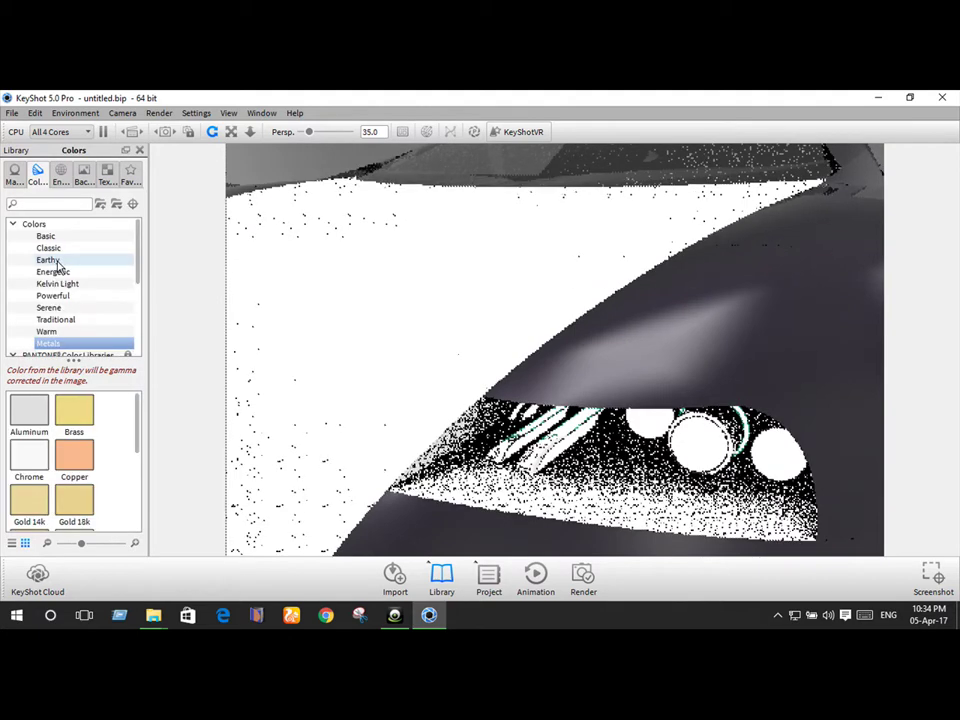
left_click_drag(74, 410, 480, 350)
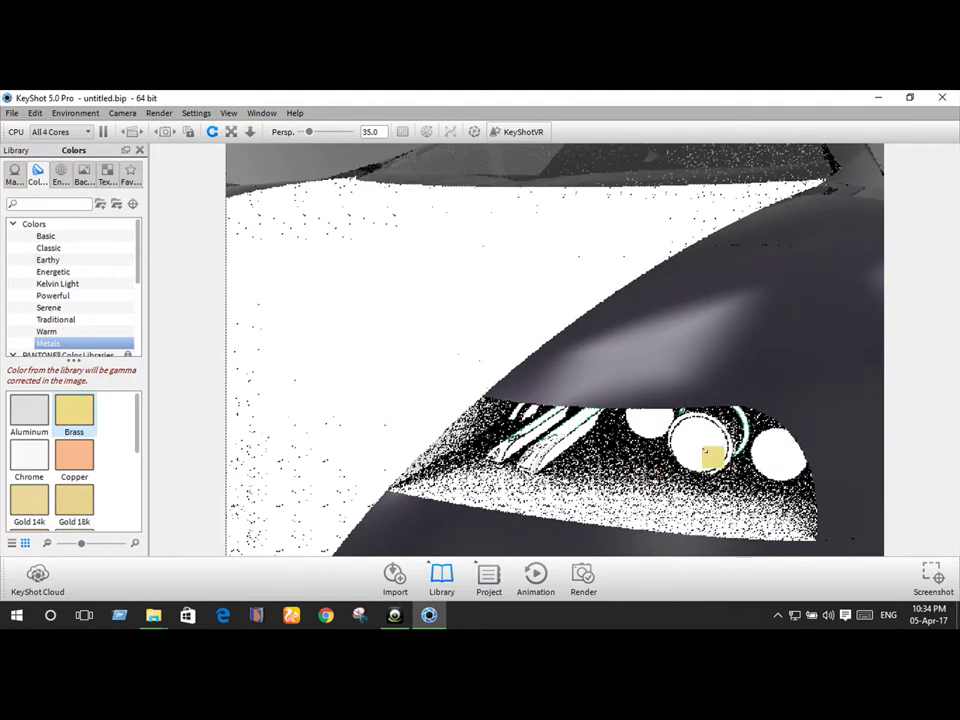
mouse_move(706, 455)
left_mouse_down()
mouse_move(125, 408)
mouse_move(399, 407)
left_mouse_up()
Step: Zoom out and orbit so the whole car faces the viewer
scroll(399, 407, "down", 10)
scroll(399, 407, "down", 5)
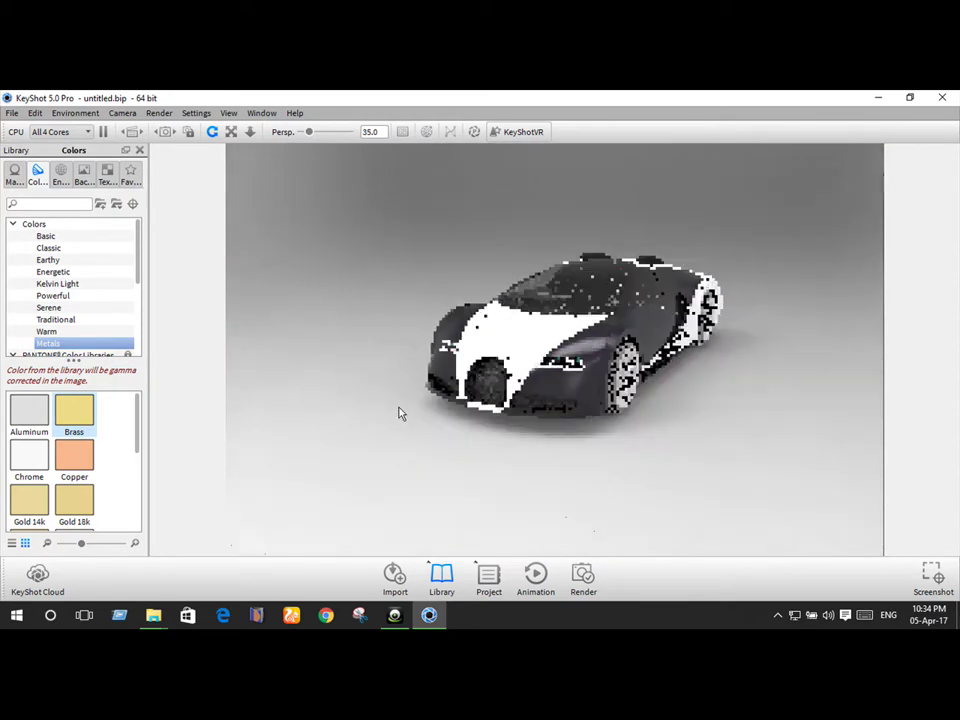
mouse_move(510, 447)
left_mouse_down()
mouse_move(535, 444)
mouse_move(443, 426)
left_mouse_up()
Step: Browse the Wood, Translucent, Toon, Stone and Plastic material categories
left_click(15, 174)
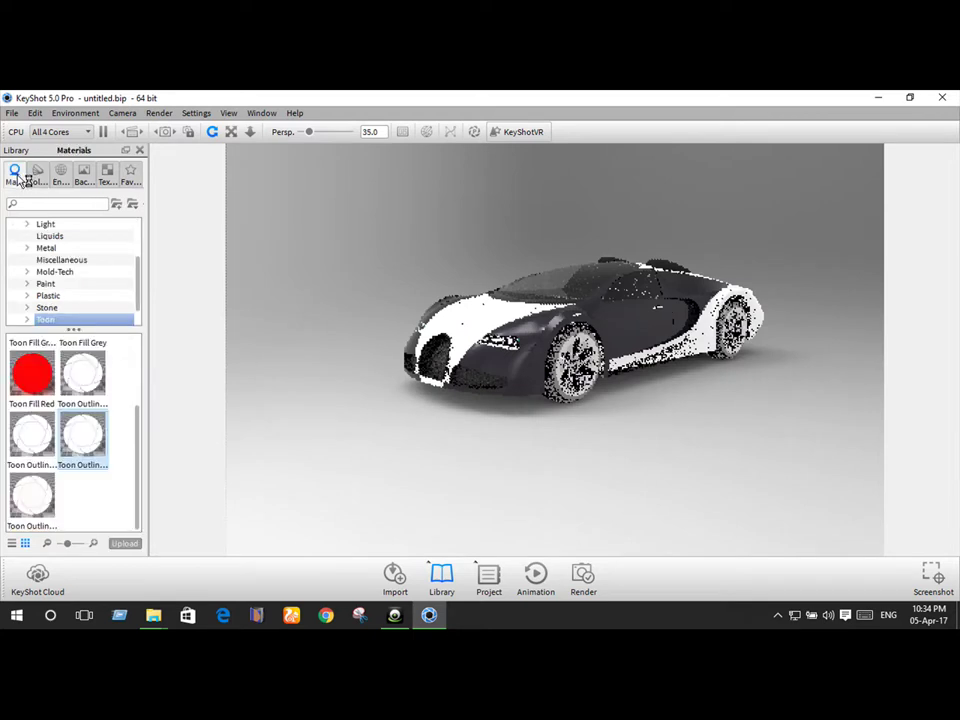
scroll(70, 295, "up", 2)
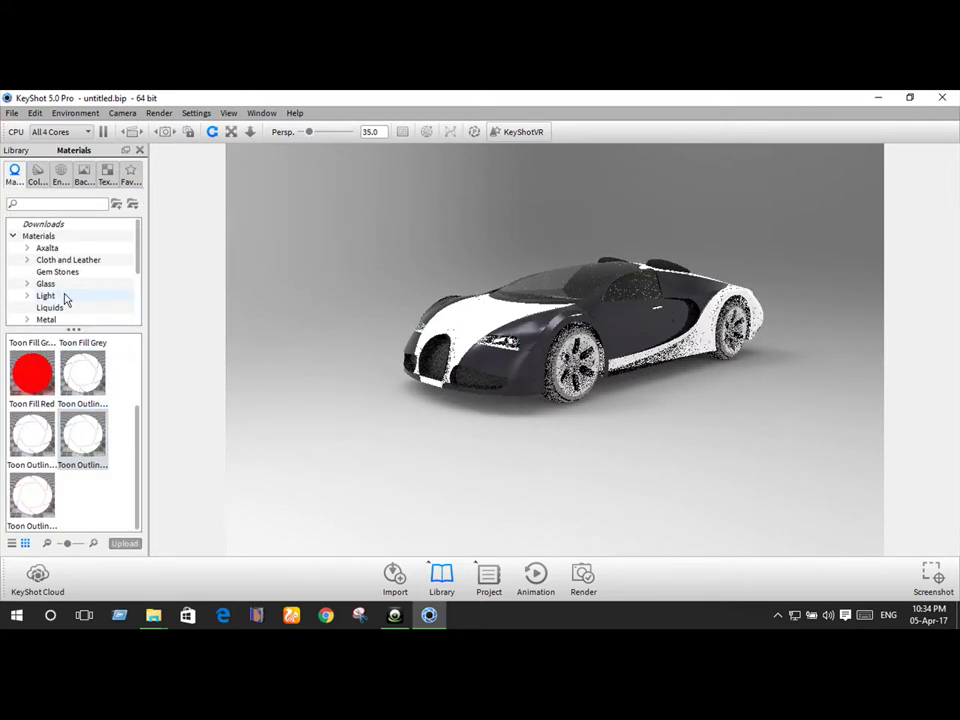
scroll(68, 297, "down", 1)
scroll(68, 300, "down", 2)
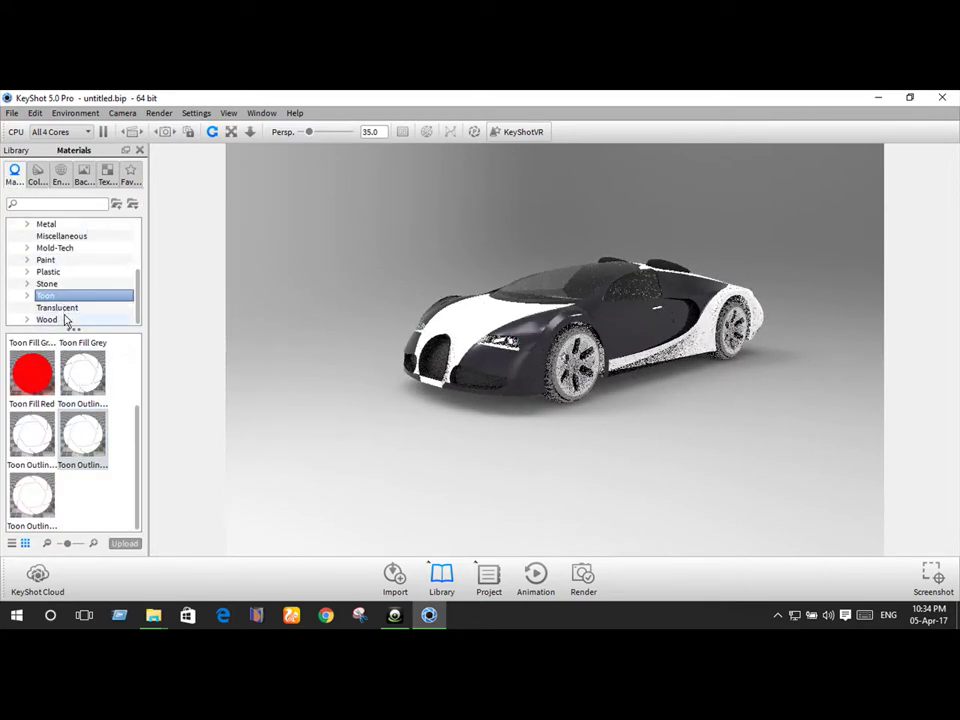
left_click(66, 318)
left_click(68, 308)
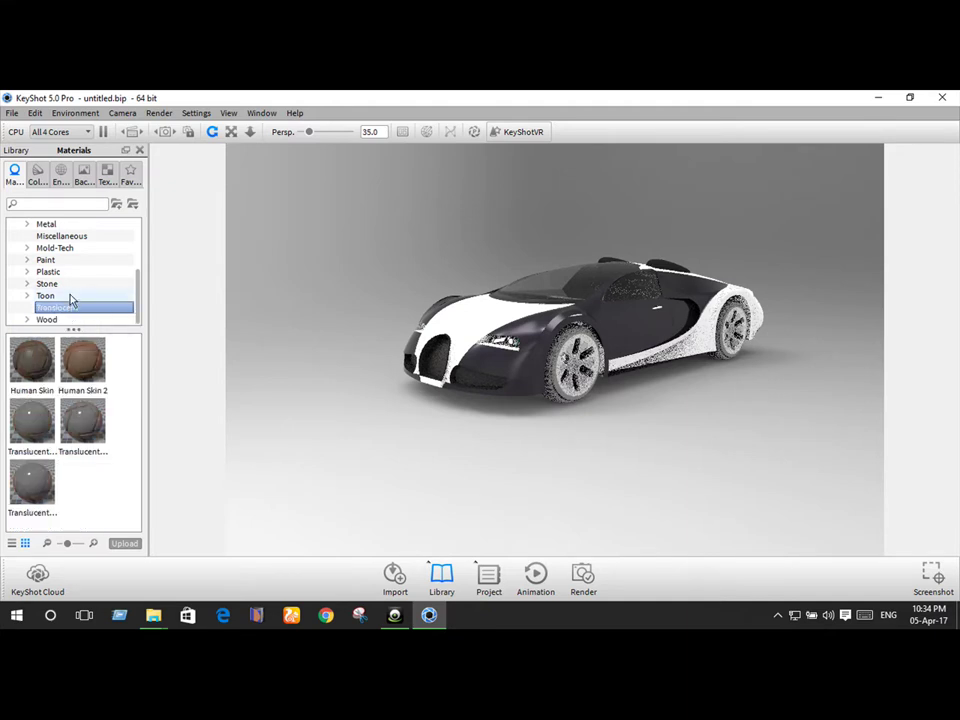
left_click(70, 297)
left_click(71, 285)
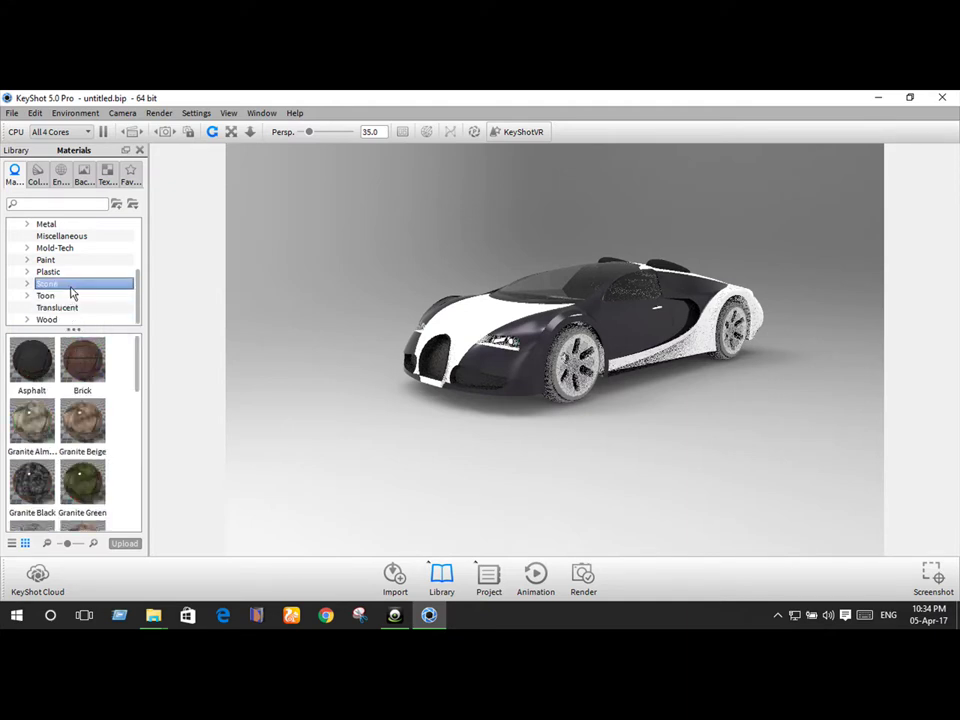
left_click(71, 295)
scroll(74, 376, "down", 2)
scroll(74, 376, "up", 2)
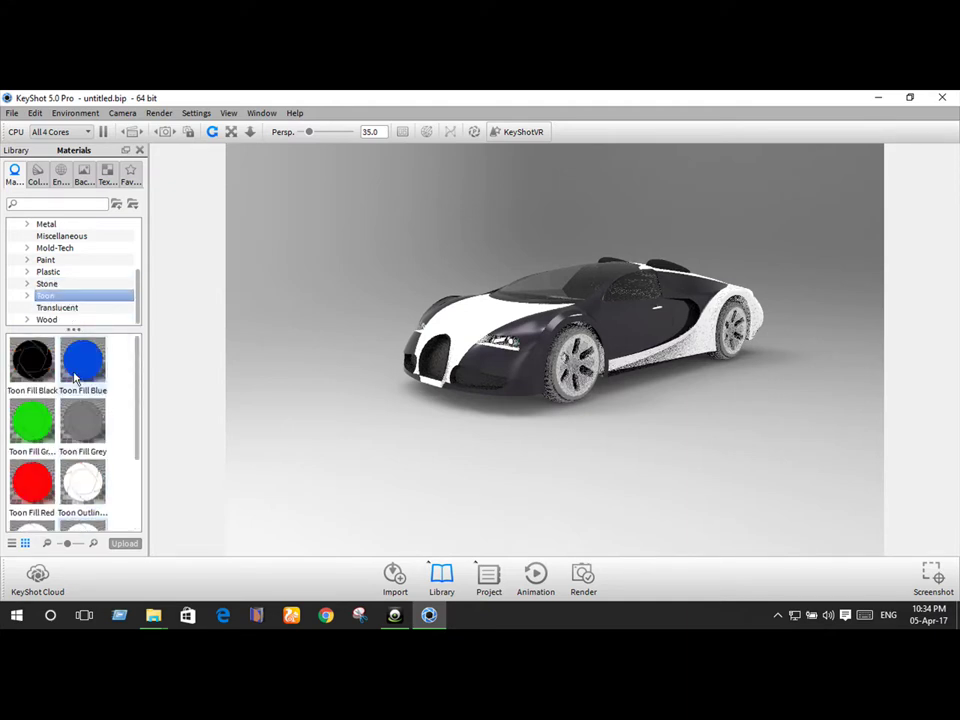
left_click(70, 284)
left_click(66, 272)
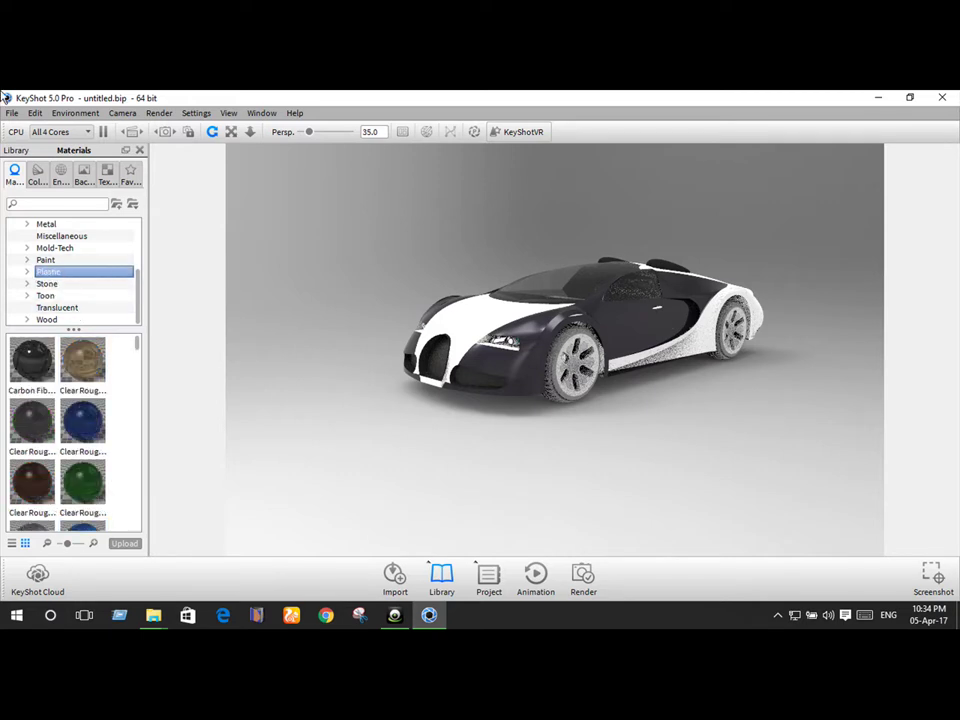
Step: Drop the Basic Black colour onto the car's front wheel
left_click(37, 176)
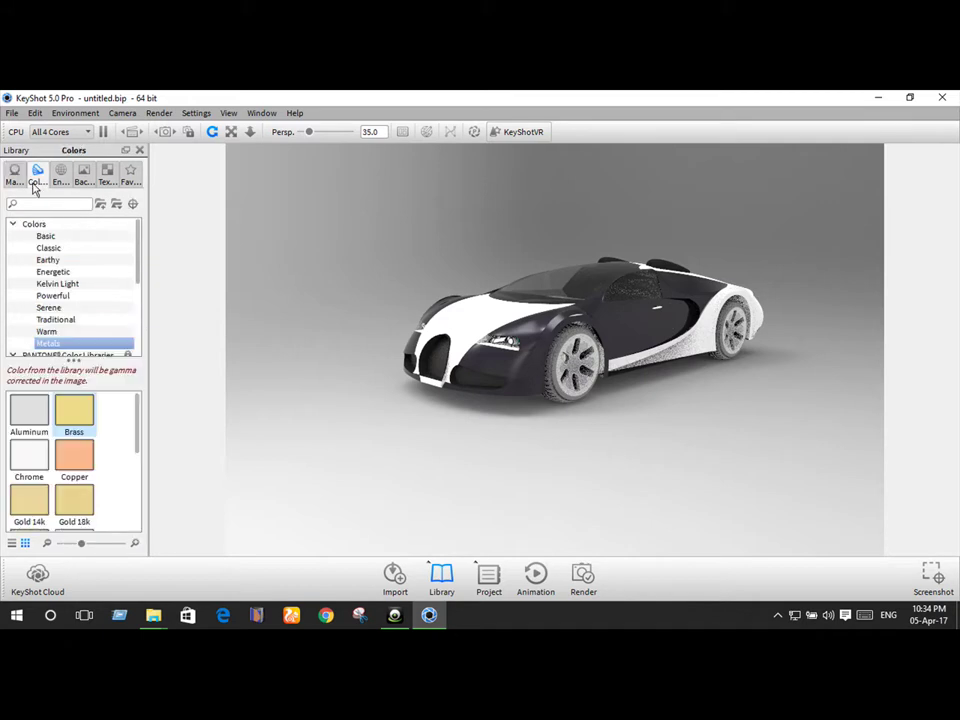
left_click(46, 236)
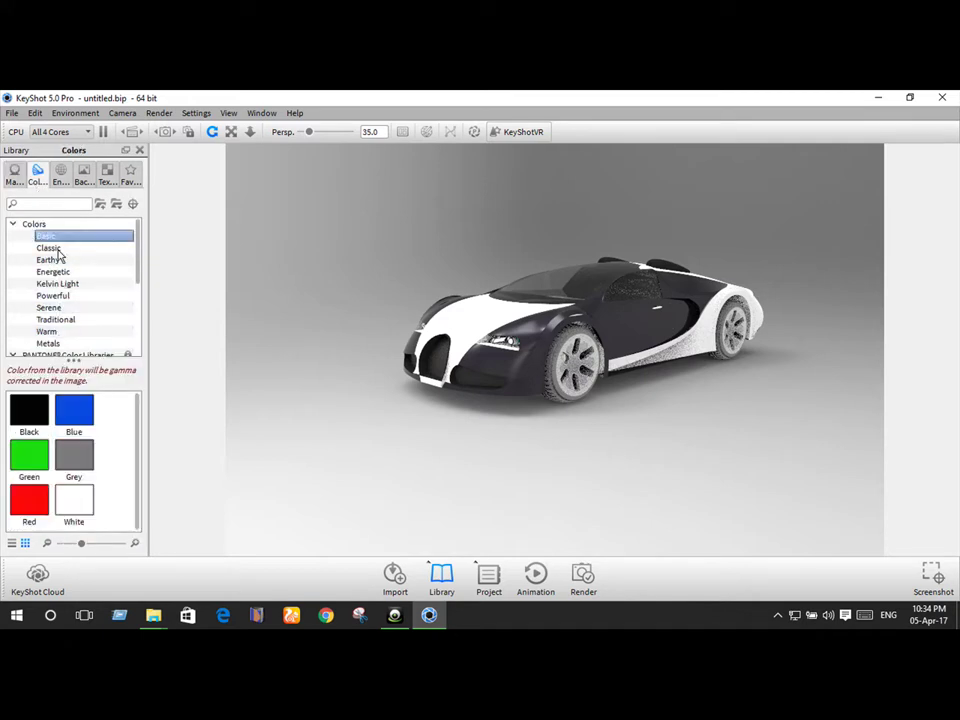
mouse_move(29, 410)
left_mouse_down()
mouse_move(562, 402)
mouse_move(527, 404)
left_mouse_up()
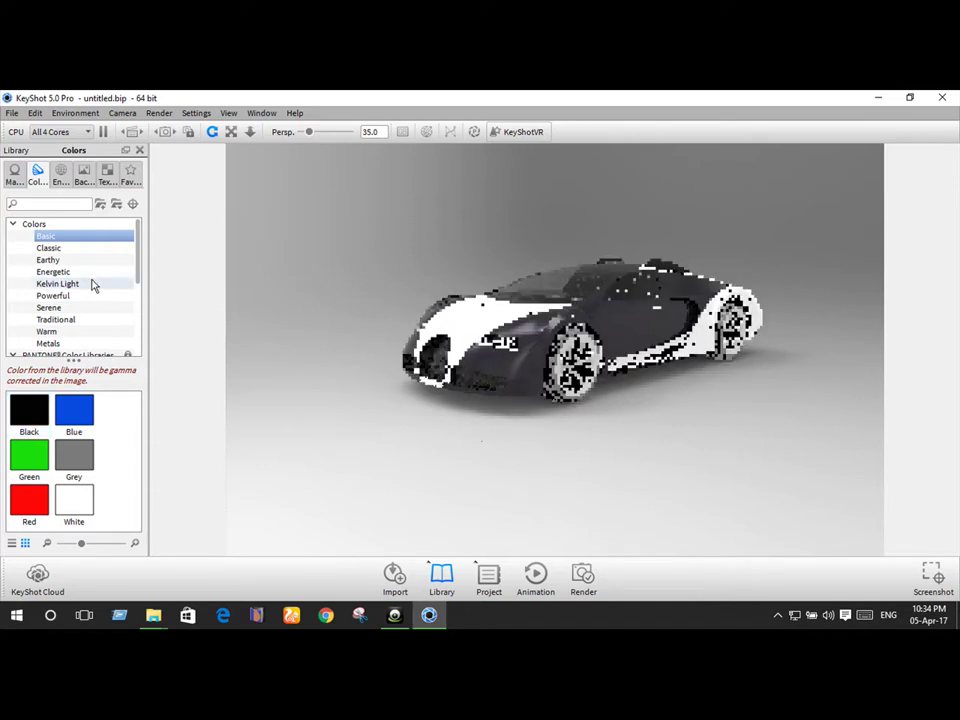
left_click(15, 171)
Step: Apply a Cloth Weave material from Cloth and Leather to the car
scroll(68, 258, "up", 3)
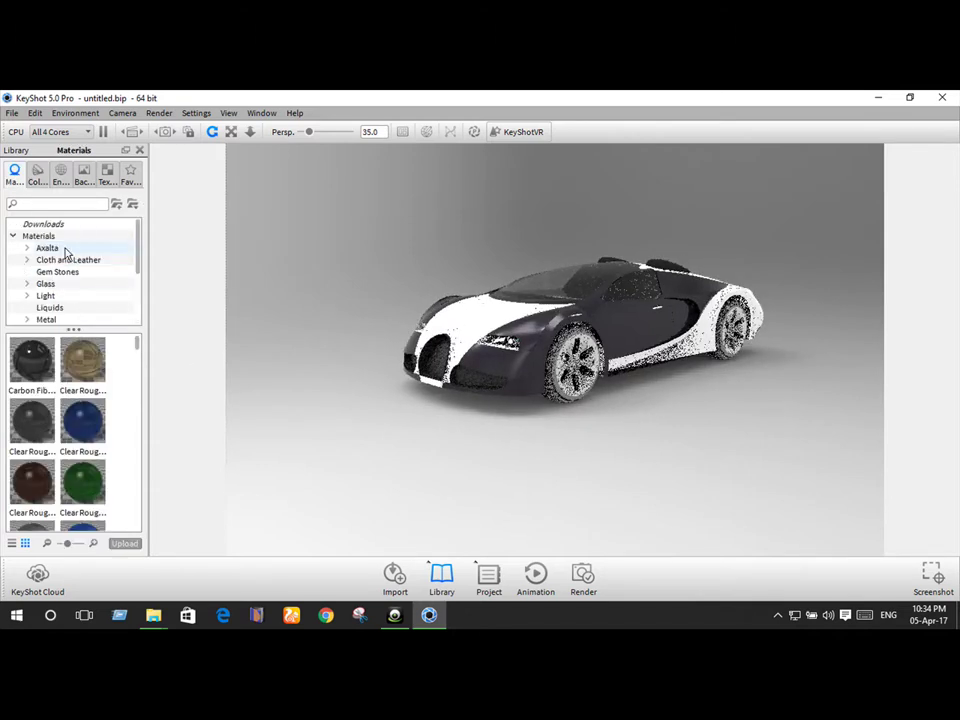
left_click(66, 261)
left_click_drag(84, 372, 589, 407)
Step: Drop Velvet Black onto the front wheel and view it from the side
scroll(609, 404, "up", 2)
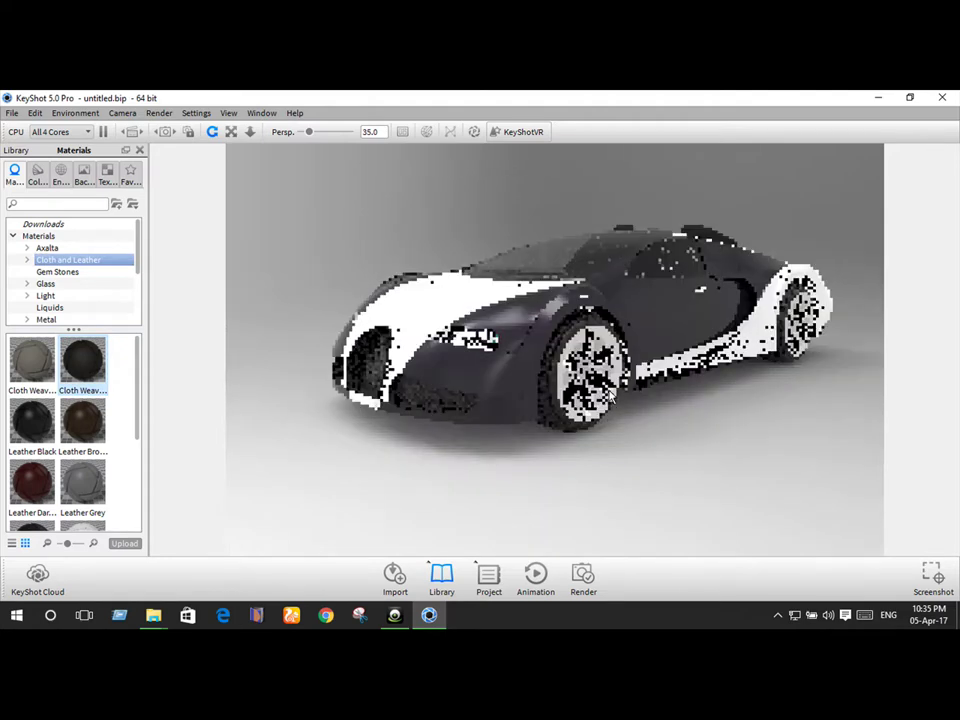
scroll(609, 404, "up", 4)
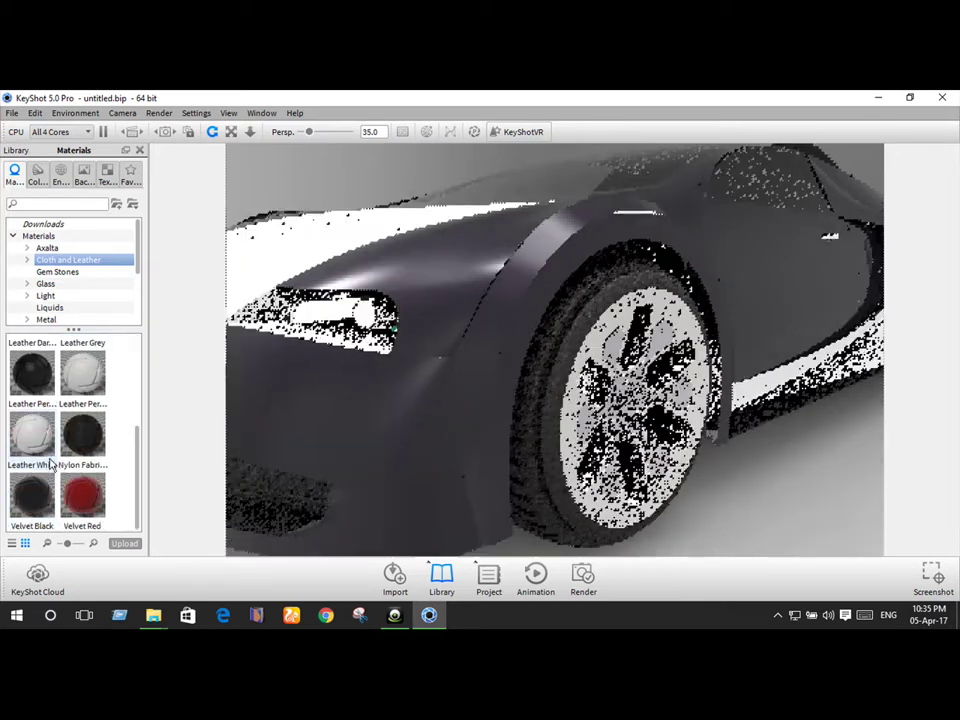
scroll(60, 458, "down", 3)
left_click_drag(55, 498, 595, 432)
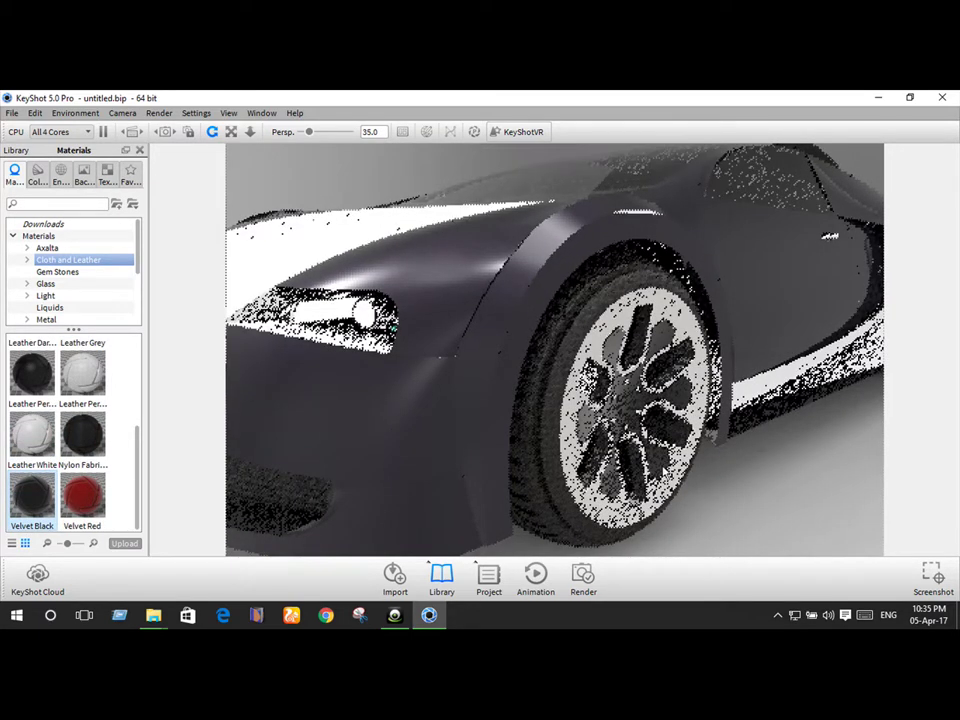
left_click_drag(595, 432, 485, 355)
left_click_drag(623, 464, 596, 459)
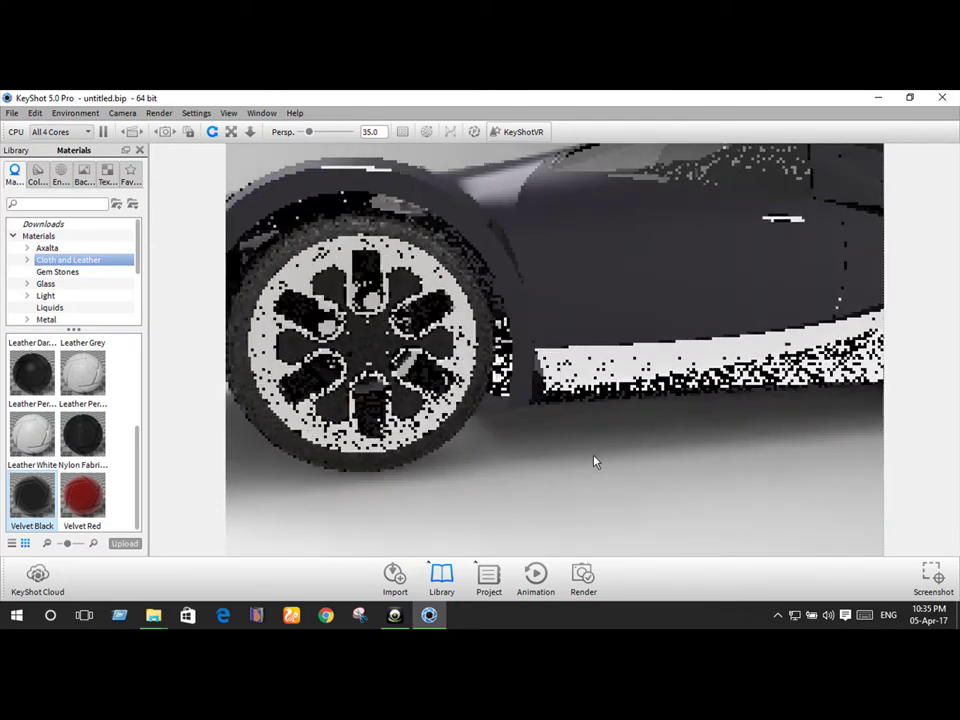
left_click(40, 178)
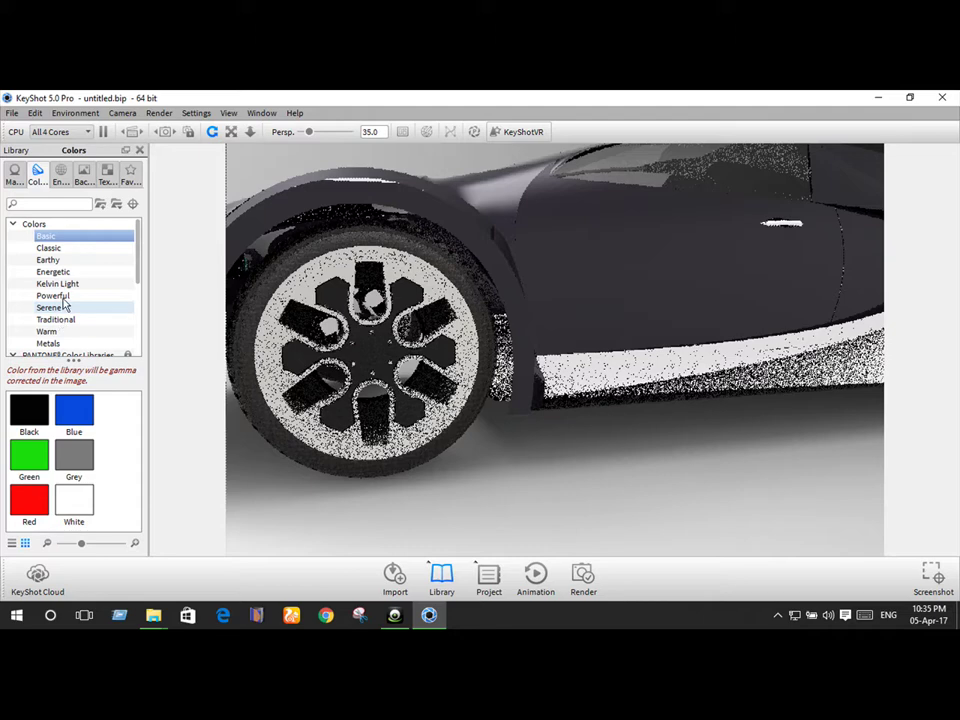
Step: Drop the Aluminum swatch from the Metals colours onto the front wheel rim
scroll(66, 320, "down", 1)
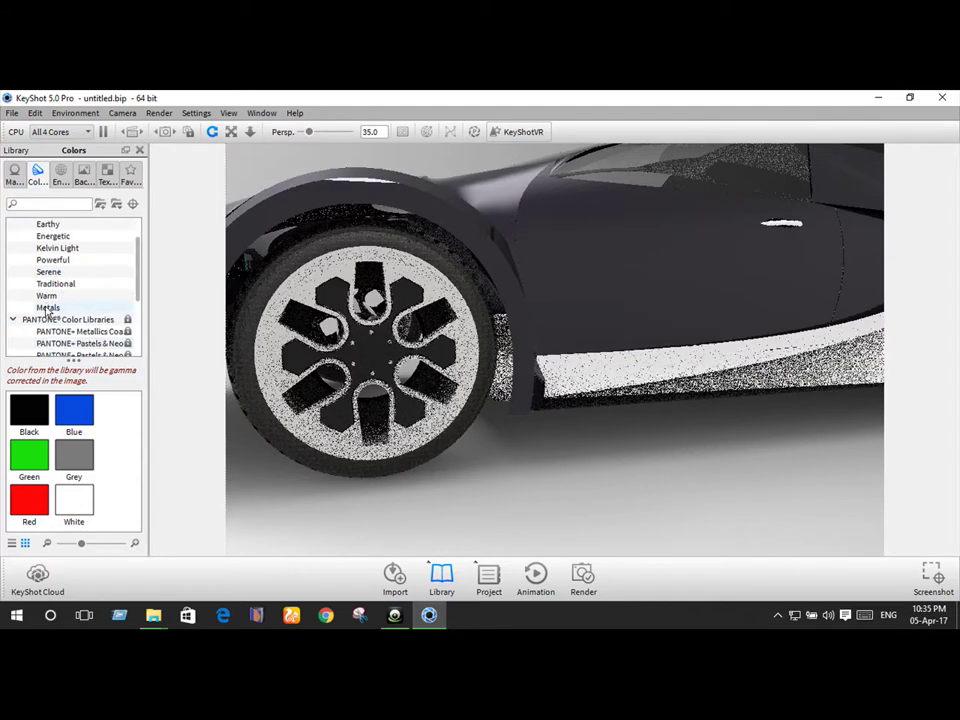
left_click(48, 307)
left_click_drag(29, 410, 333, 440)
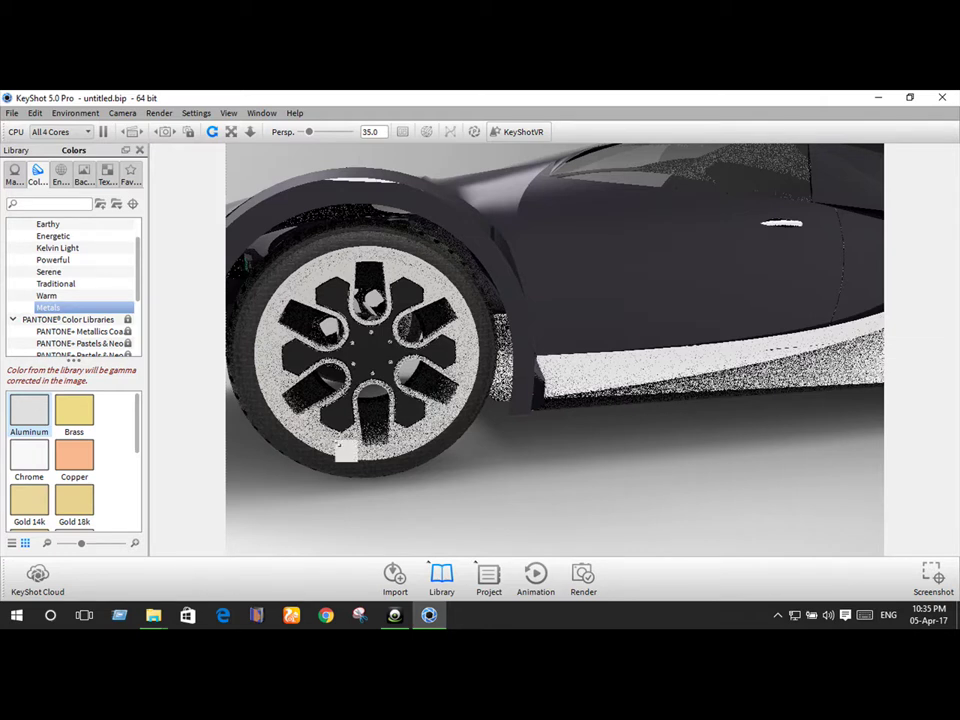
left_click_drag(345, 451, 345, 451)
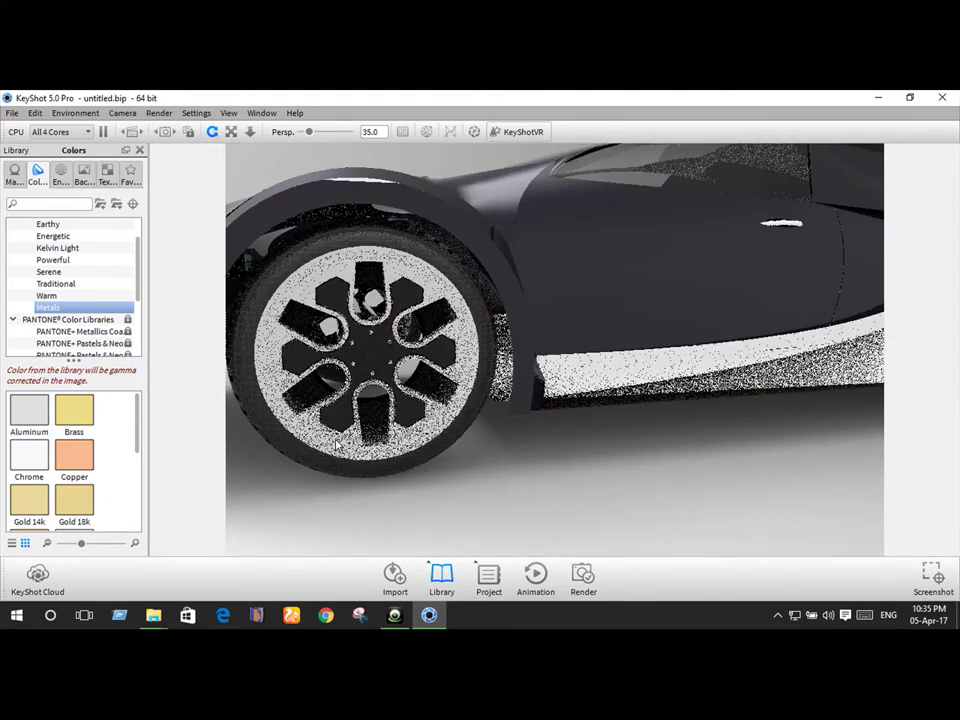
scroll(470, 447, "down", 5)
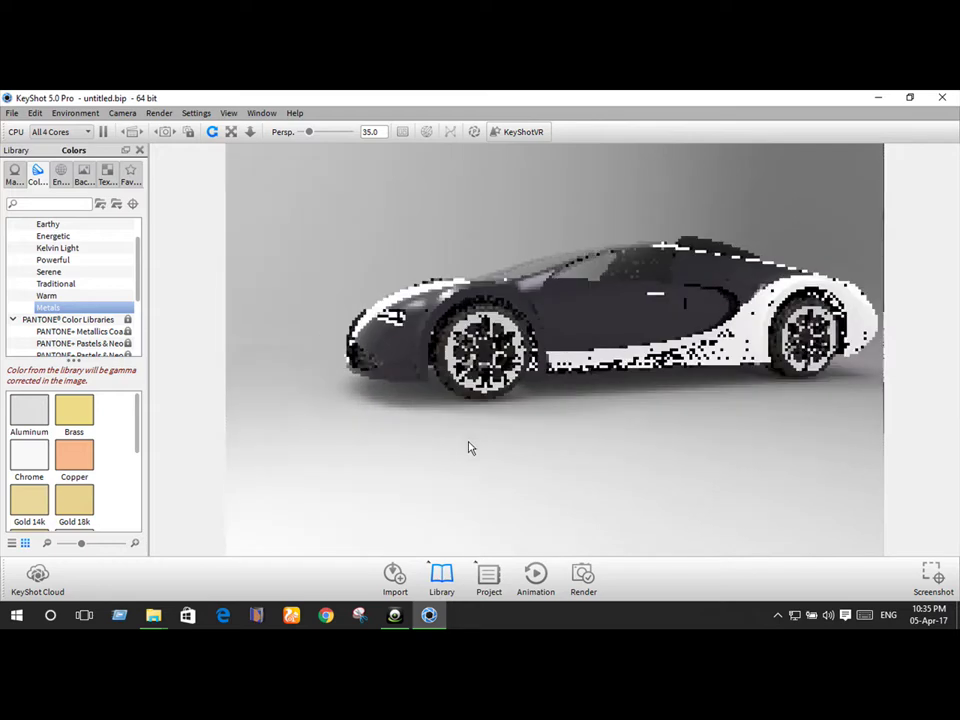
Step: Orbit around to the car's white rear with its red tail lights
left_click_drag(507, 486, 546, 501)
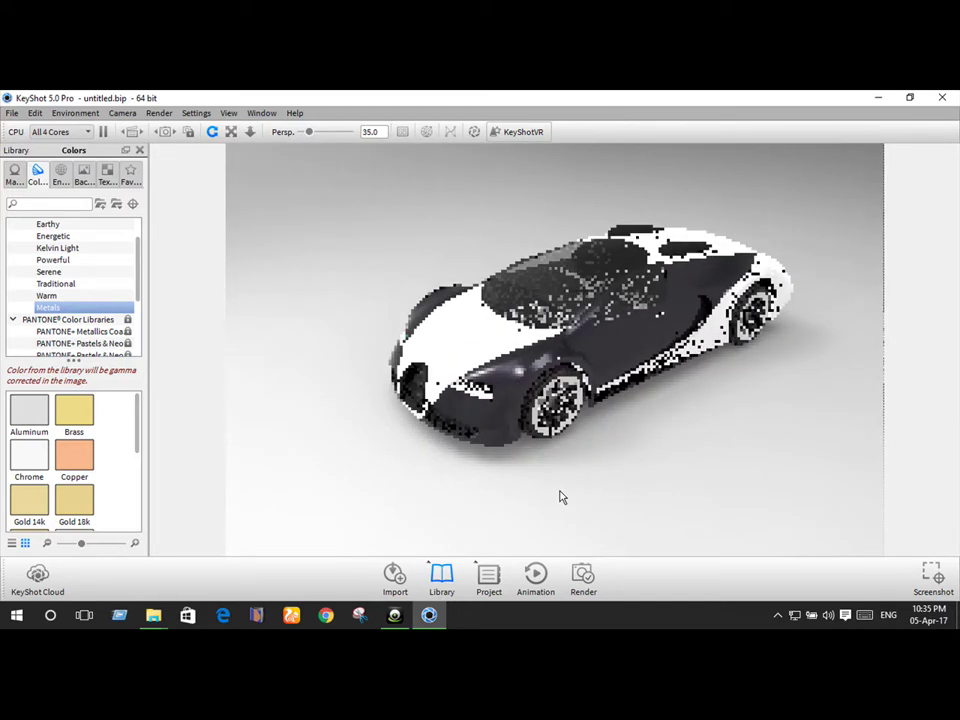
left_click_drag(553, 456, 589, 463)
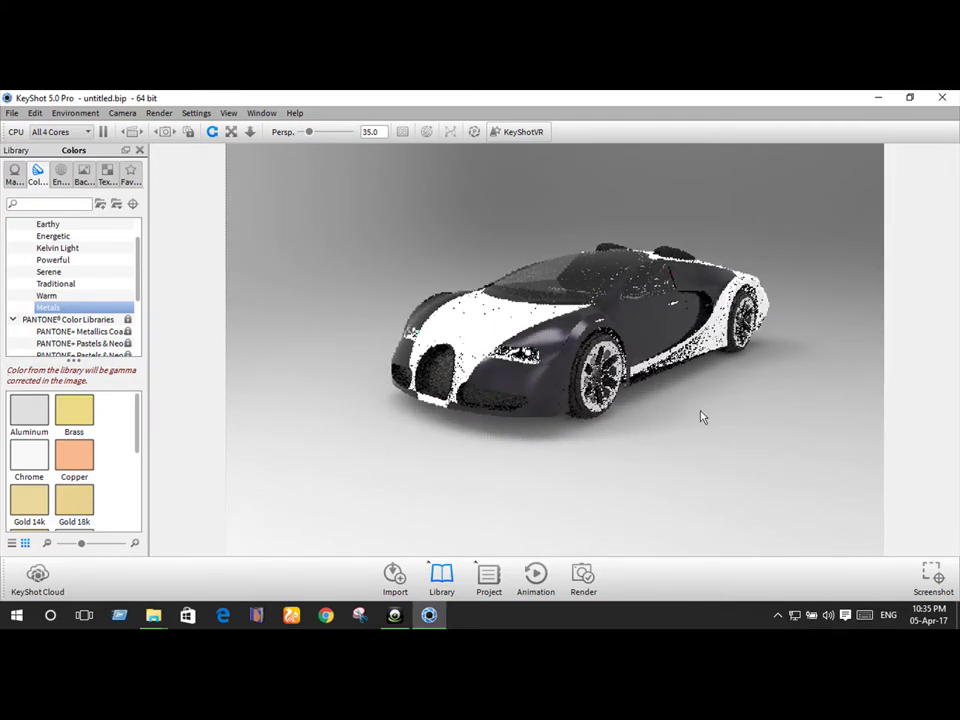
mouse_move(639, 441)
left_mouse_down()
mouse_move(531, 450)
mouse_move(362, 433)
mouse_move(165, 435)
left_mouse_up()
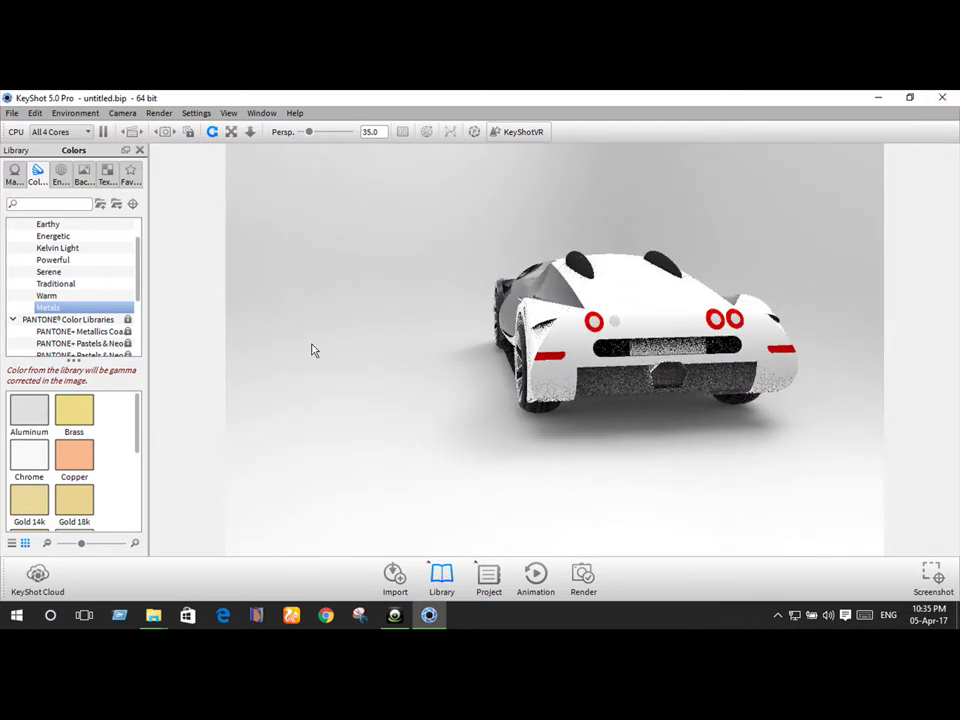
Step: Browse Light materials, then apply a Toon Outline material to the car's rear
left_click(15, 173)
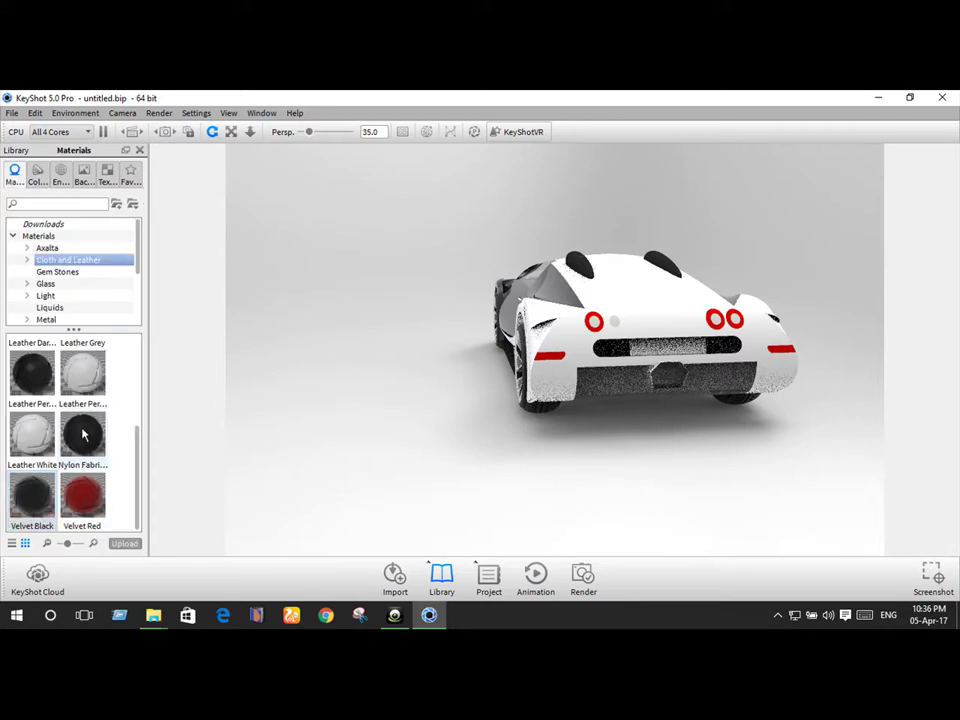
scroll(70, 316, "down", 1)
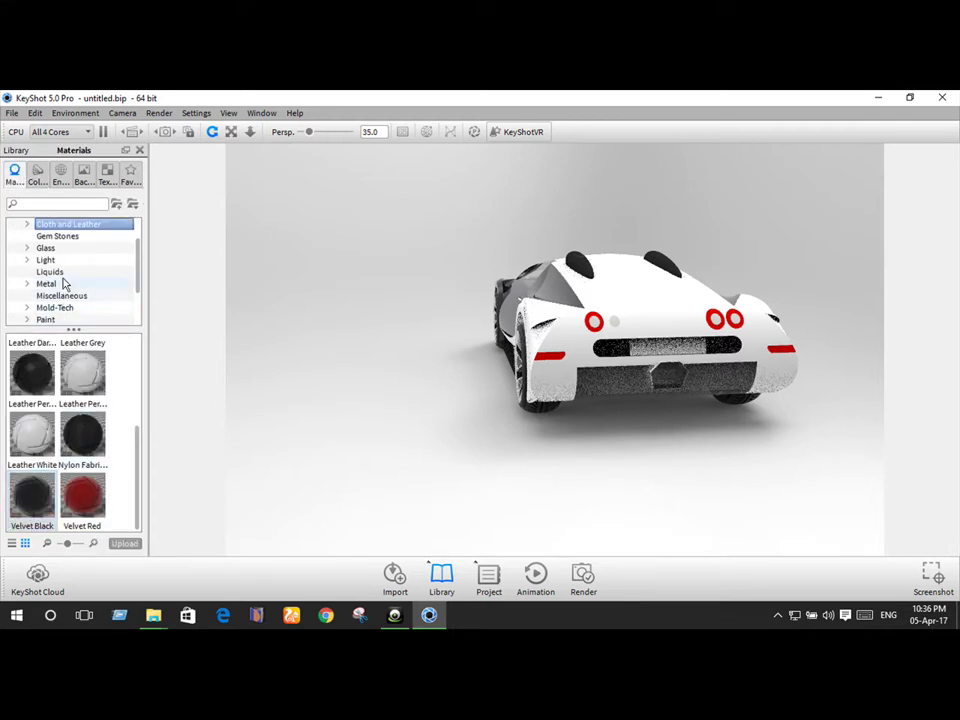
left_click(62, 262)
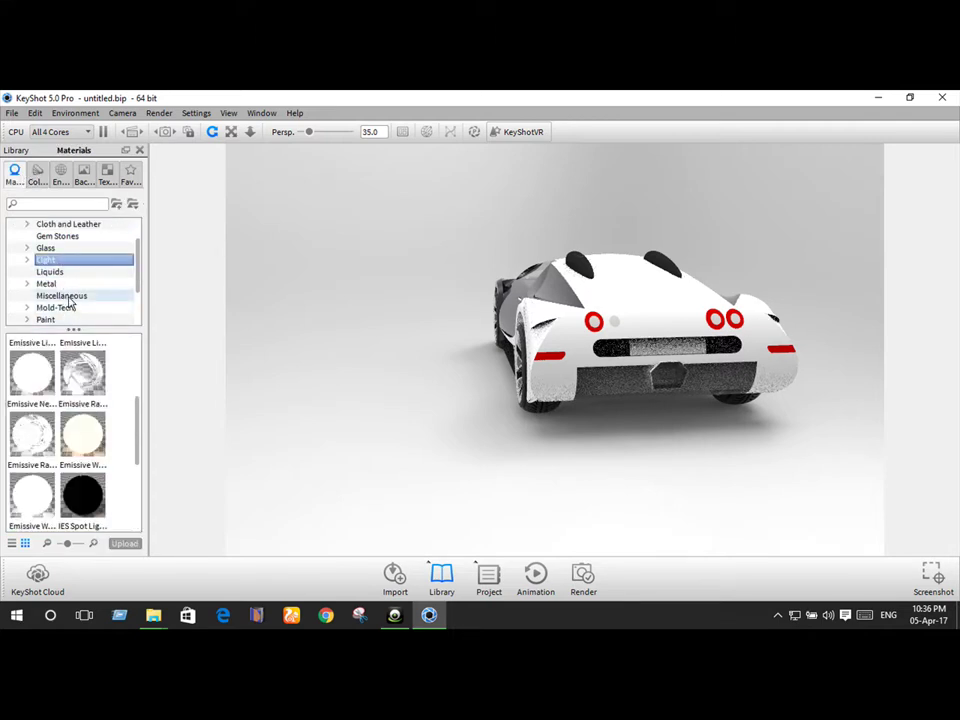
scroll(68, 290, "down", 1)
scroll(78, 456, "down", 2)
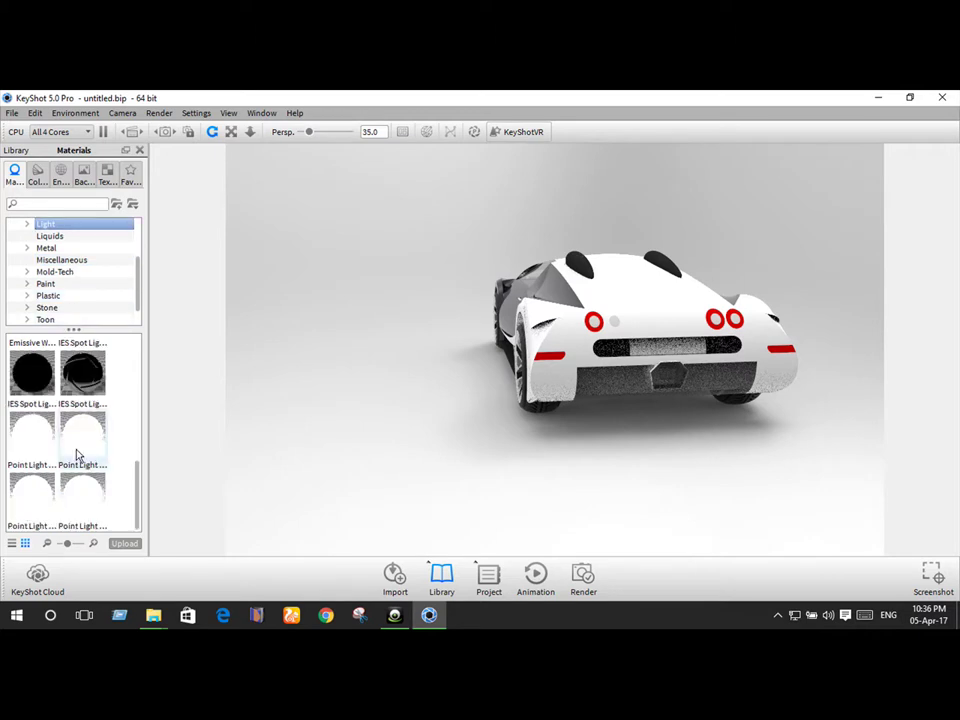
left_click(73, 319)
mouse_move(32, 372)
left_mouse_down()
mouse_move(128, 390)
mouse_move(557, 368)
mouse_move(82, 375)
left_mouse_up()
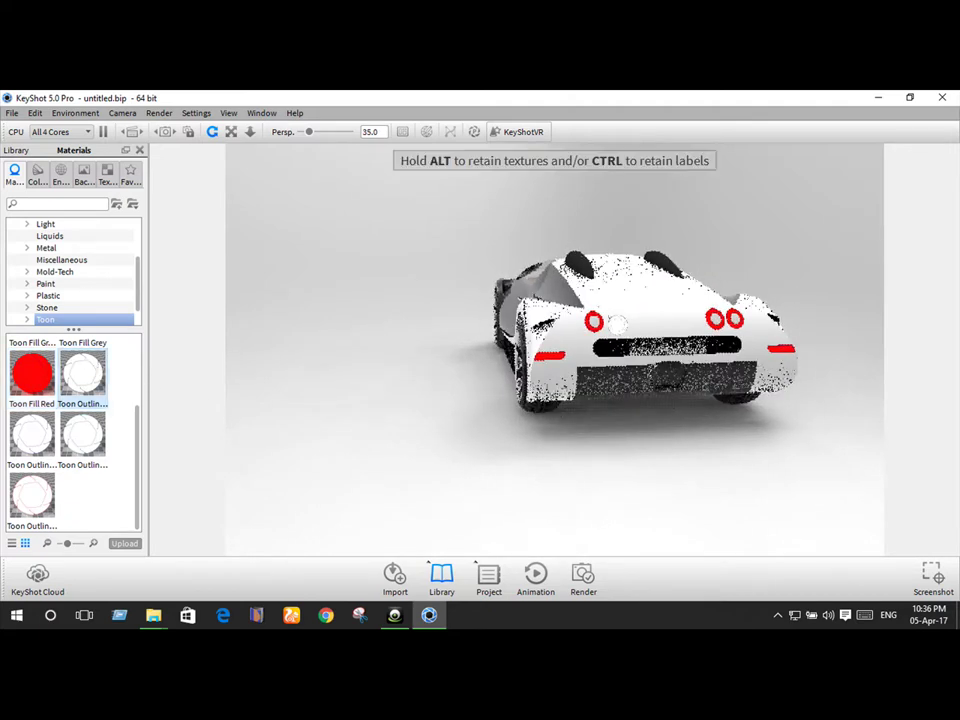
mouse_move(612, 320)
left_mouse_down()
mouse_move(729, 418)
mouse_move(667, 411)
left_mouse_up()
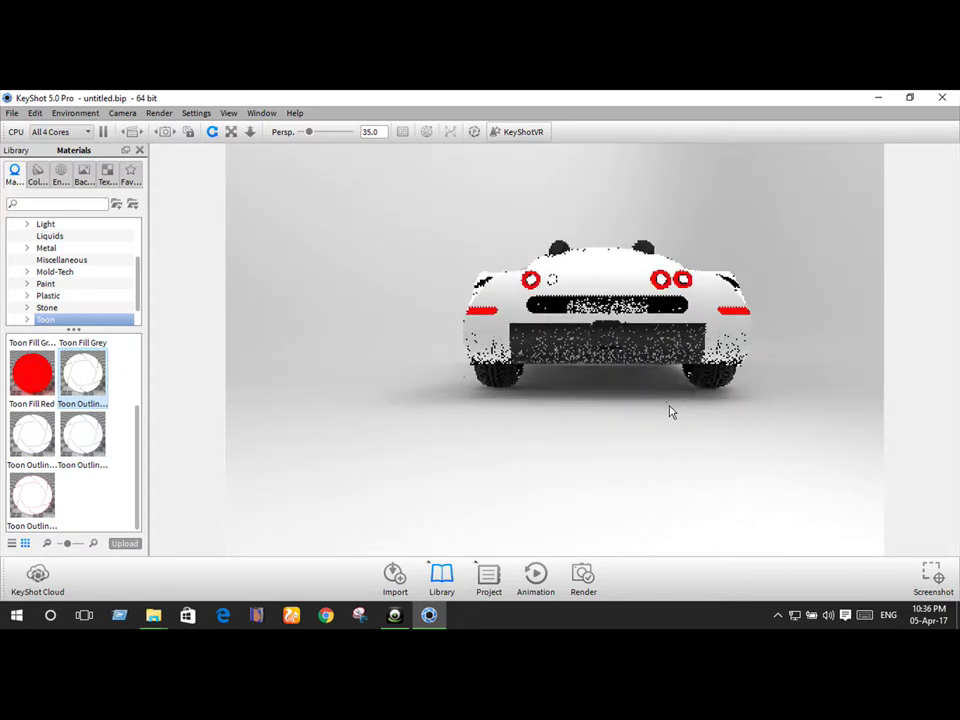
Step: Show the Metal materials category with its aluminium and anodized finishes
scroll(667, 411, "up", 3)
scroll(75, 280, "up", 3)
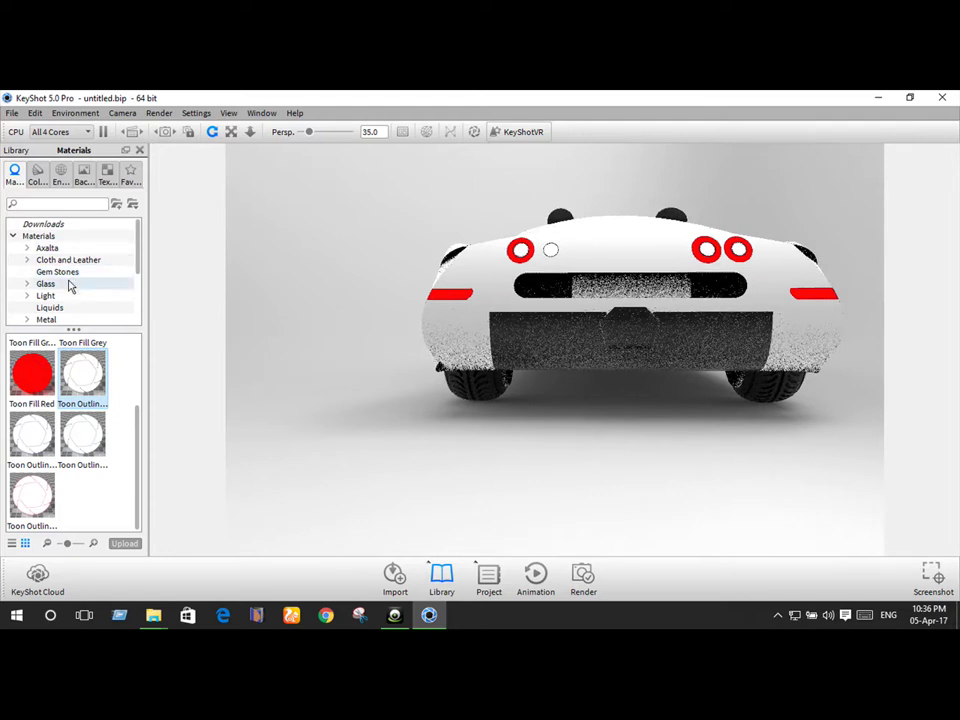
scroll(73, 310, "down", 2)
scroll(72, 312, "down", 1)
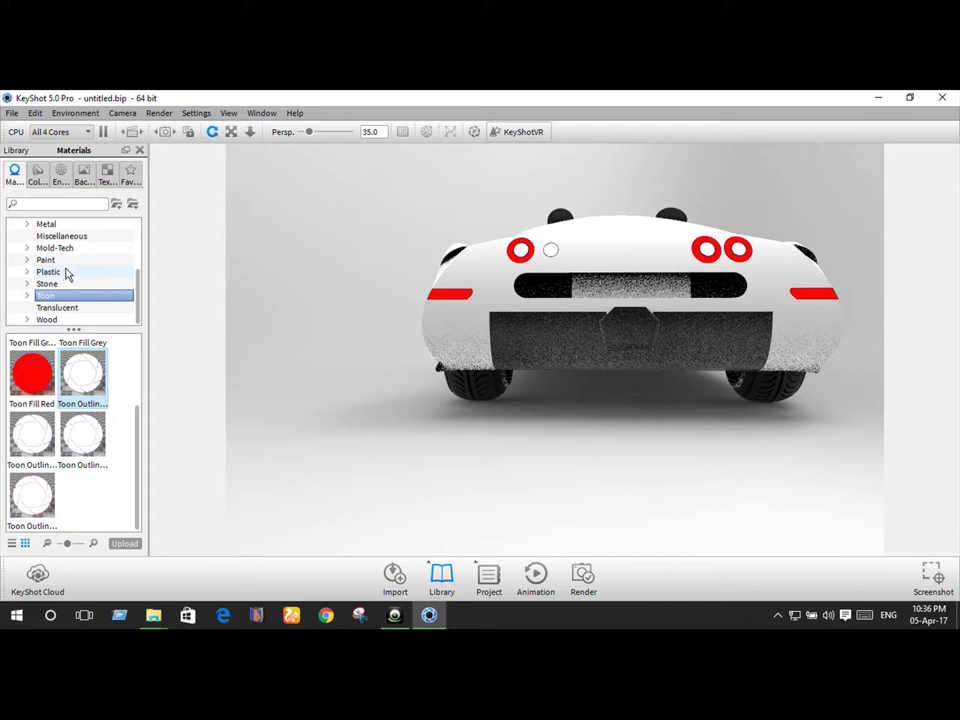
scroll(67, 272, "up", 1)
left_click(68, 262)
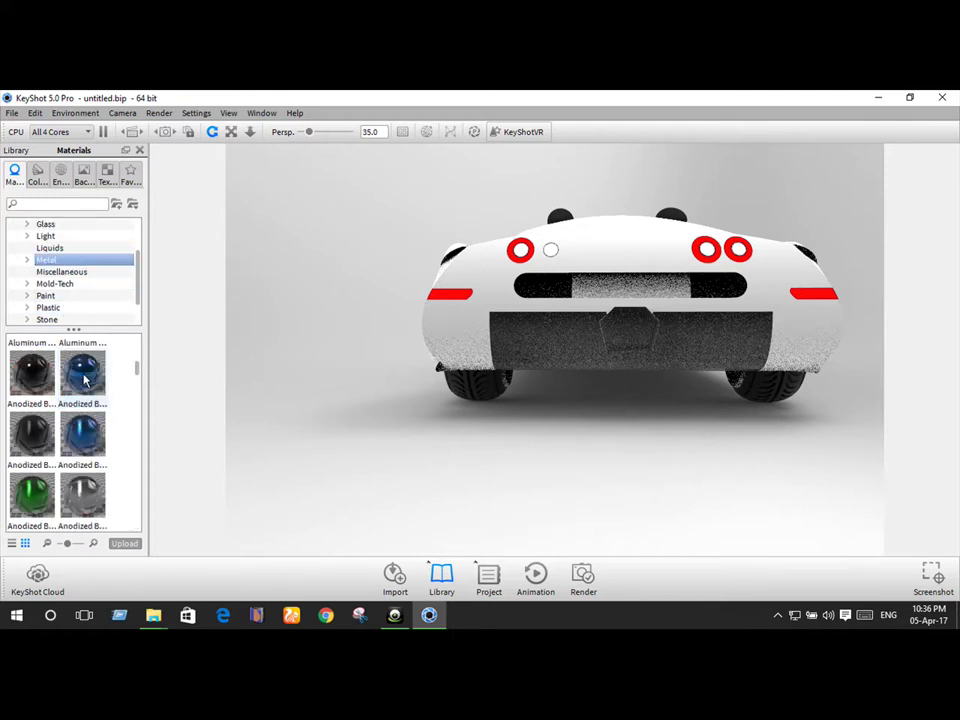
Step: Zoom in, unlink the lower body part, and try blue Anodized on the sill strip
mouse_move(32, 372)
left_mouse_down()
mouse_move(567, 356)
mouse_move(560, 350)
left_mouse_up()
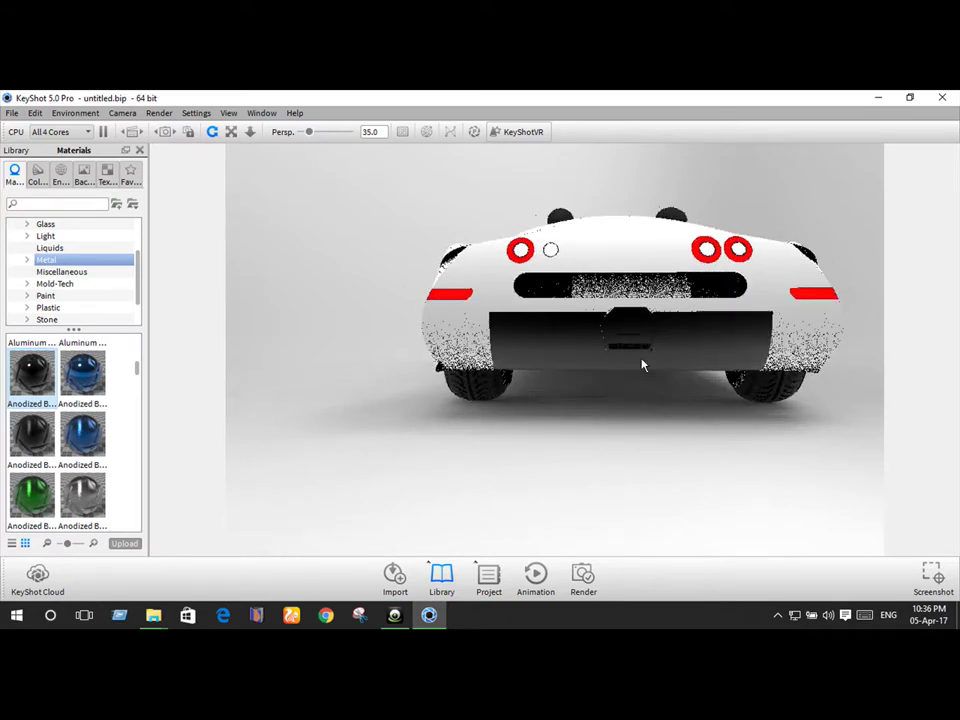
scroll(643, 365, "up", 1)
scroll(654, 360, "up", 1)
scroll(656, 360, "up", 1)
scroll(684, 375, "up", 1)
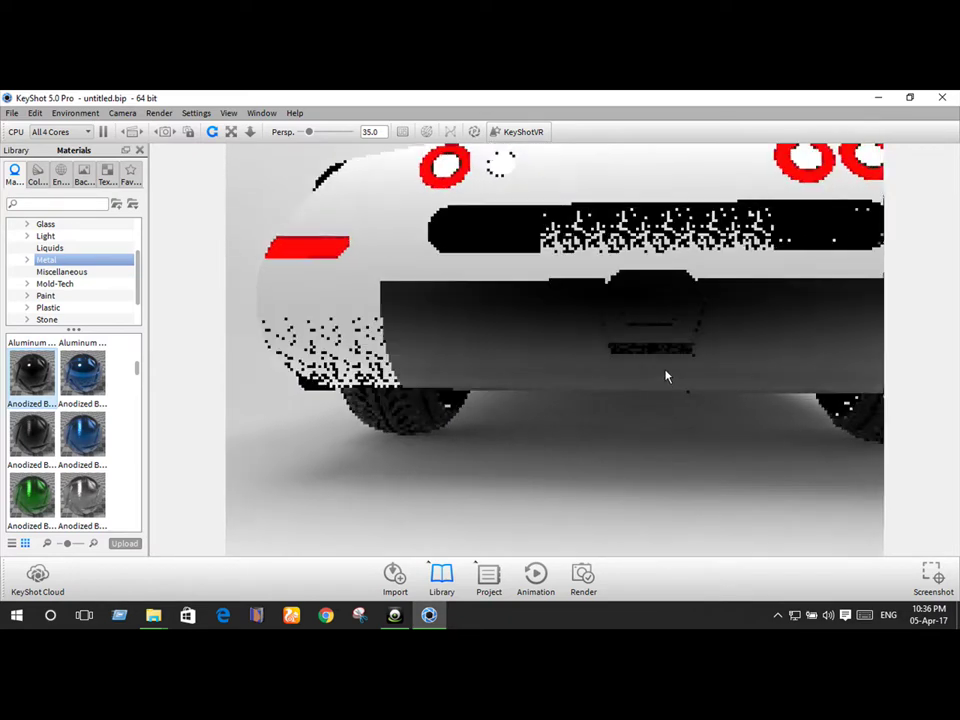
scroll(620, 360, "up", 2)
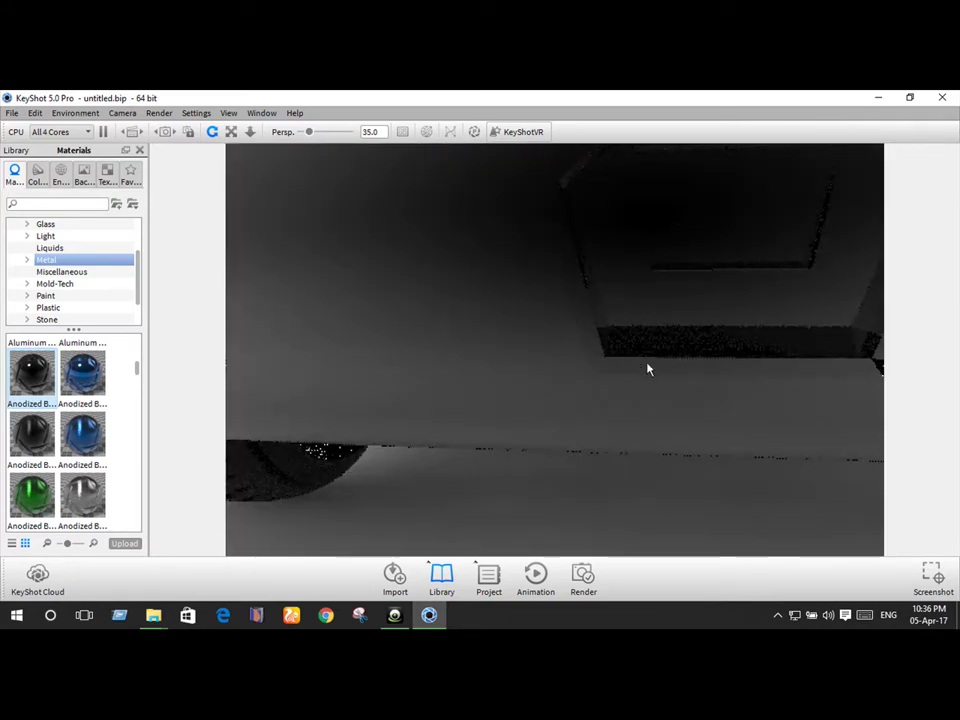
right_click(647, 369)
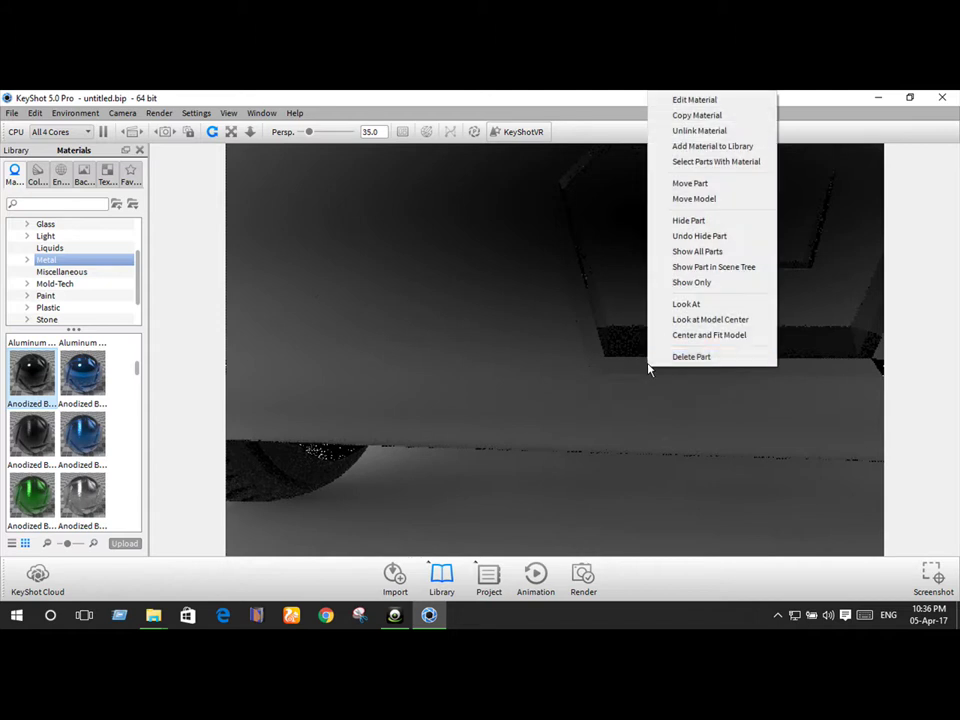
left_click(703, 131)
left_click_drag(82, 435, 621, 417)
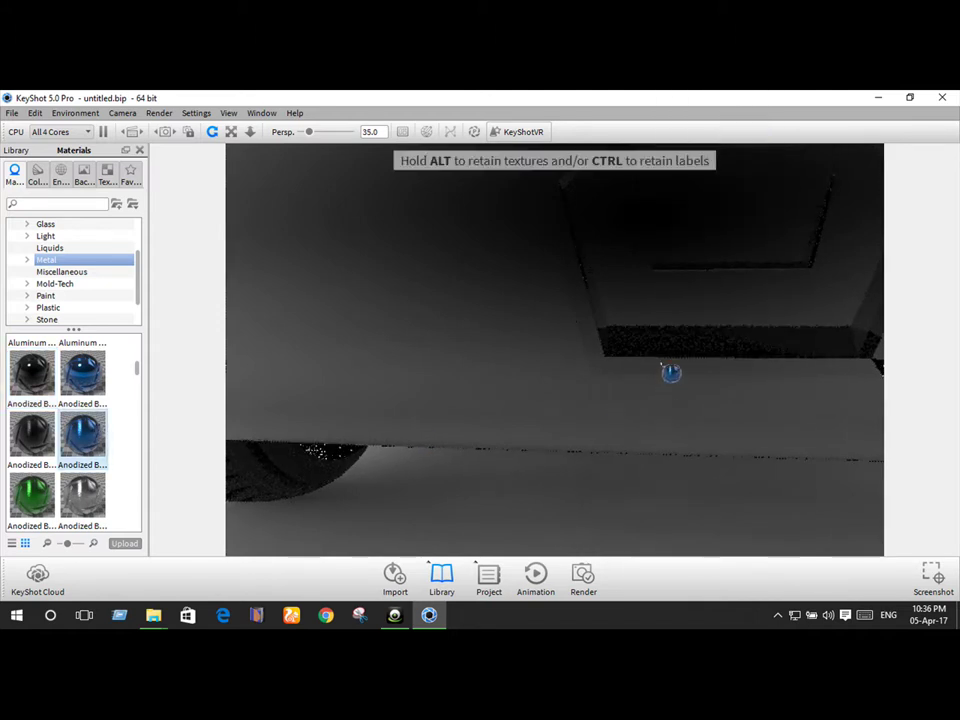
left_click_drag(670, 373, 676, 379)
scroll(80, 400, "up", 3)
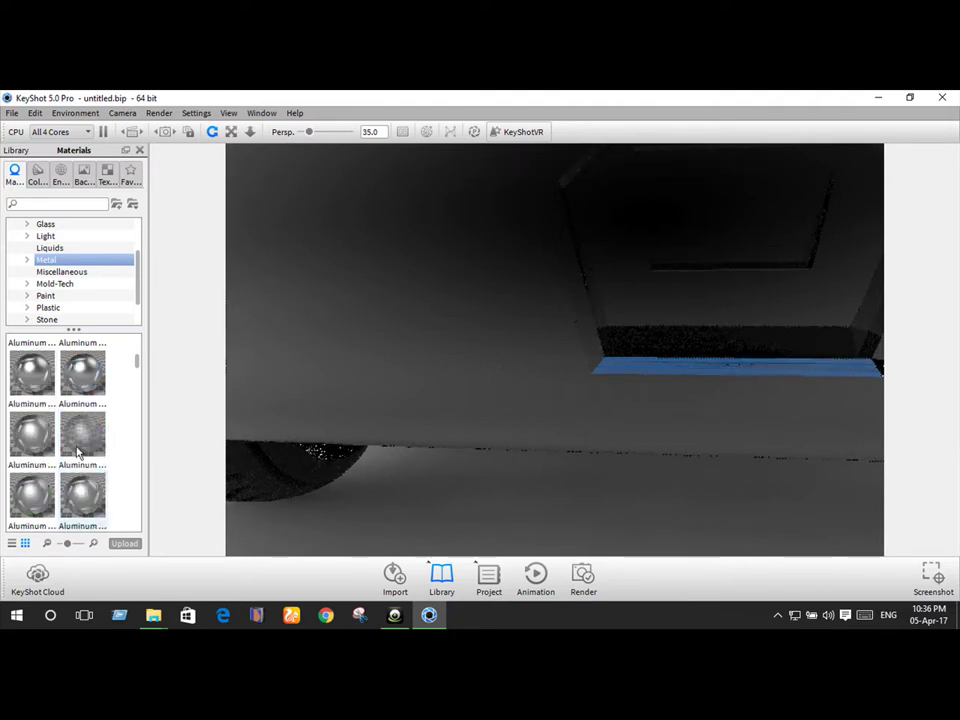
Step: Unlink the sill strip; apply Aluminum to it, the part above, and the bracket edge
mouse_move(31, 492)
left_mouse_down()
mouse_move(640, 378)
mouse_move(626, 364)
left_mouse_up()
right_click(590, 341)
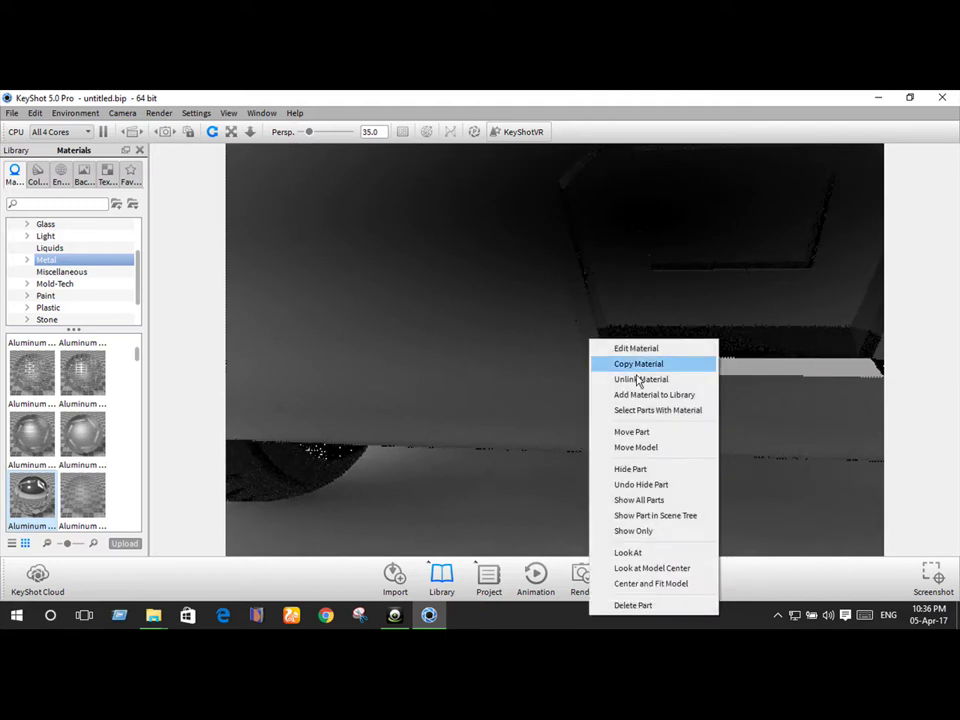
left_click(640, 380)
left_click_drag(31, 492, 587, 305)
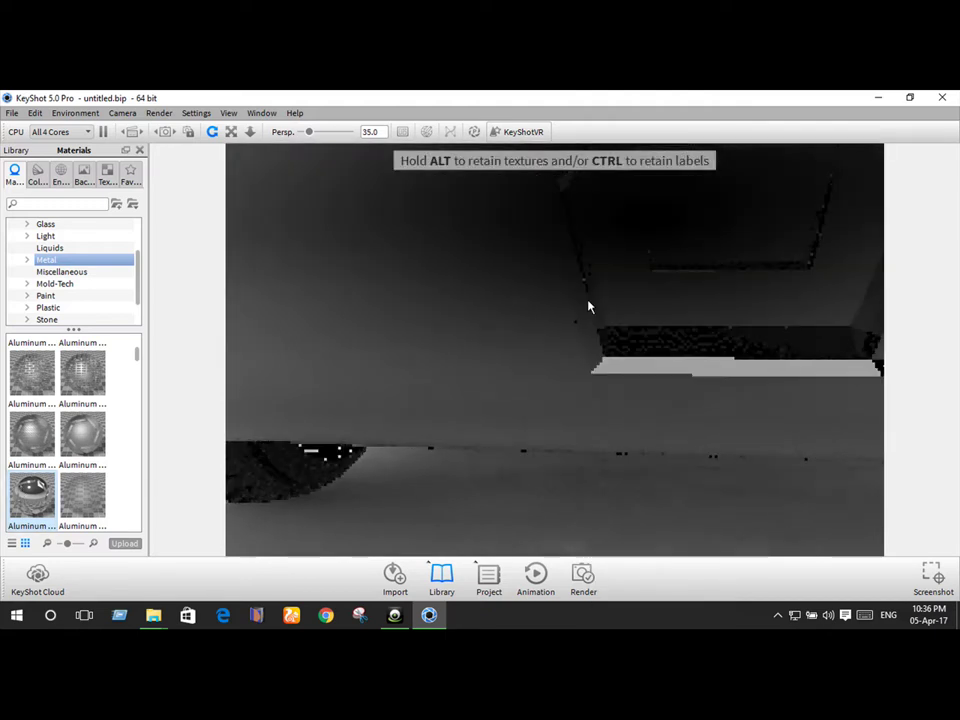
left_click_drag(597, 305, 590, 306)
left_click_drag(31, 492, 339, 477)
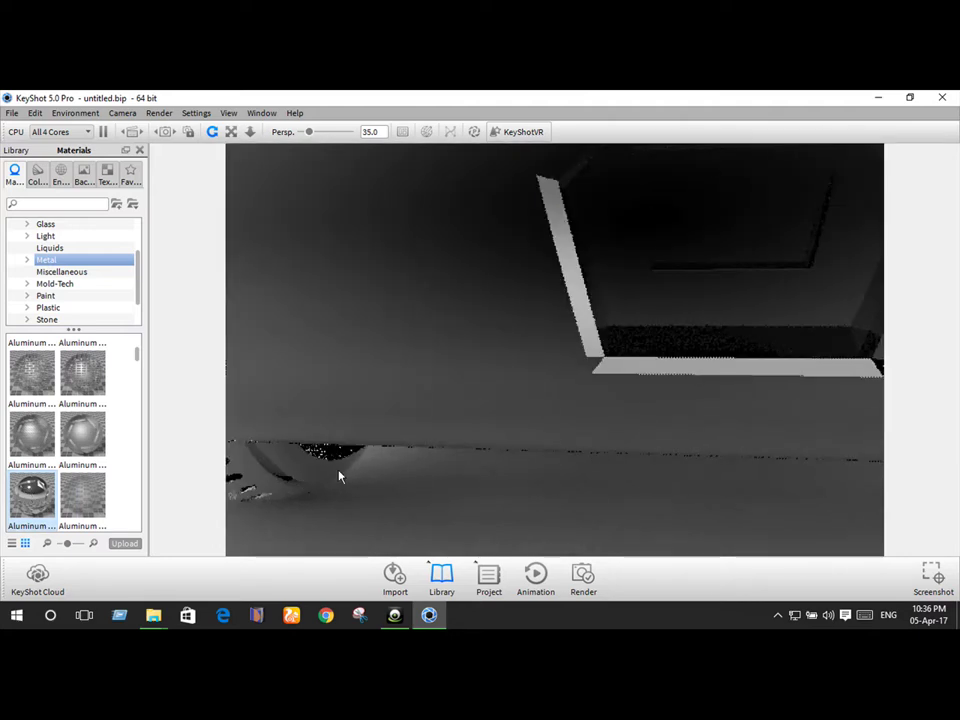
scroll(602, 255, "down", 3)
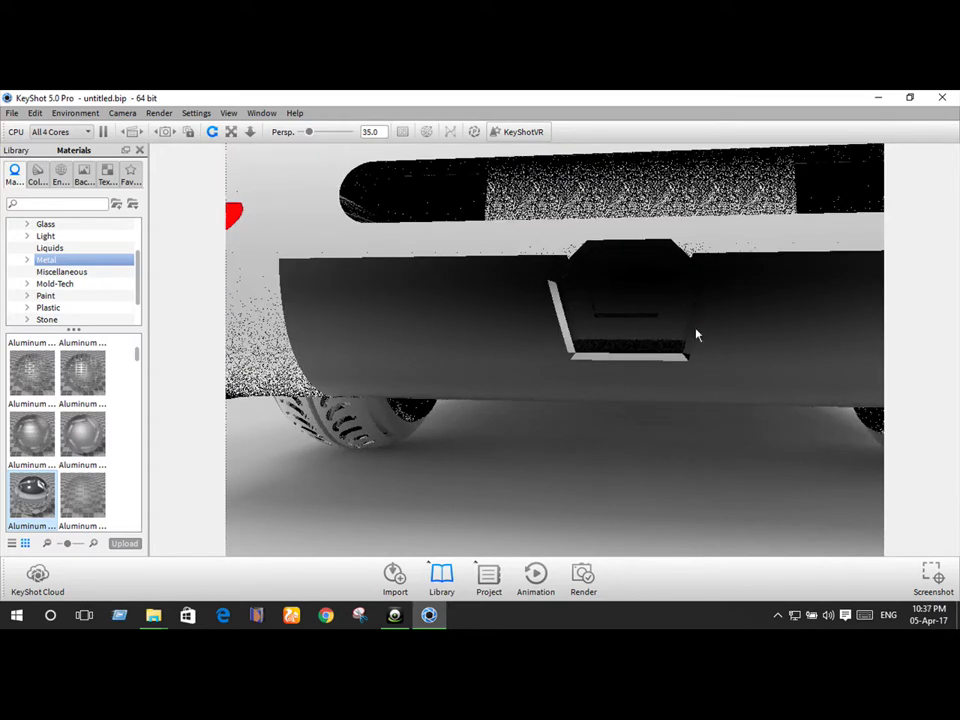
Step: Unlink the rear bracket's material from the shared body material
right_click(696, 331)
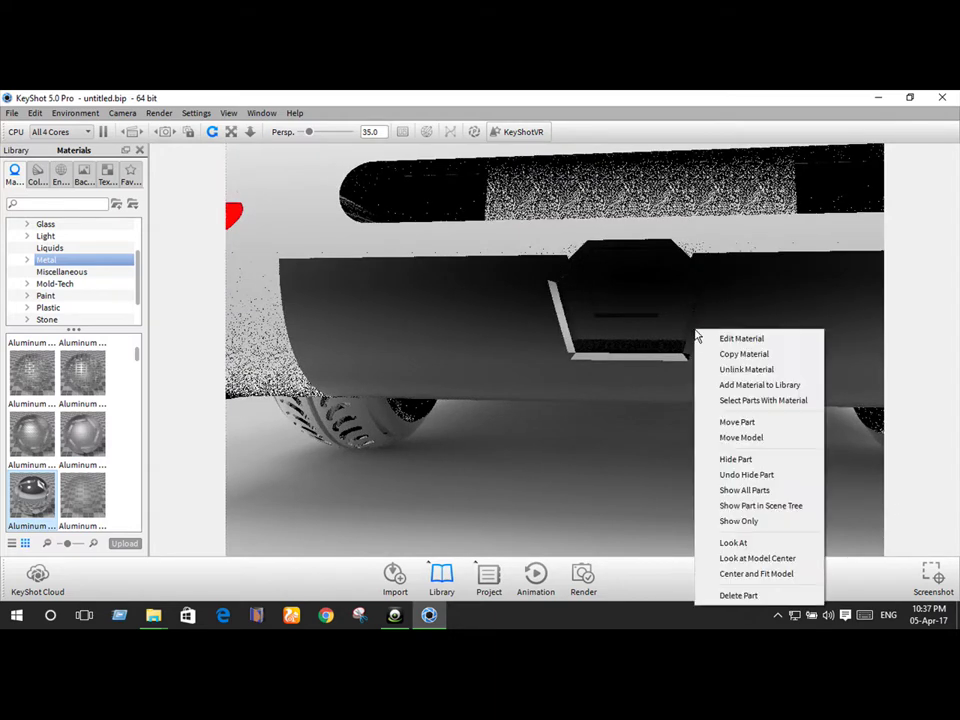
left_click(720, 370)
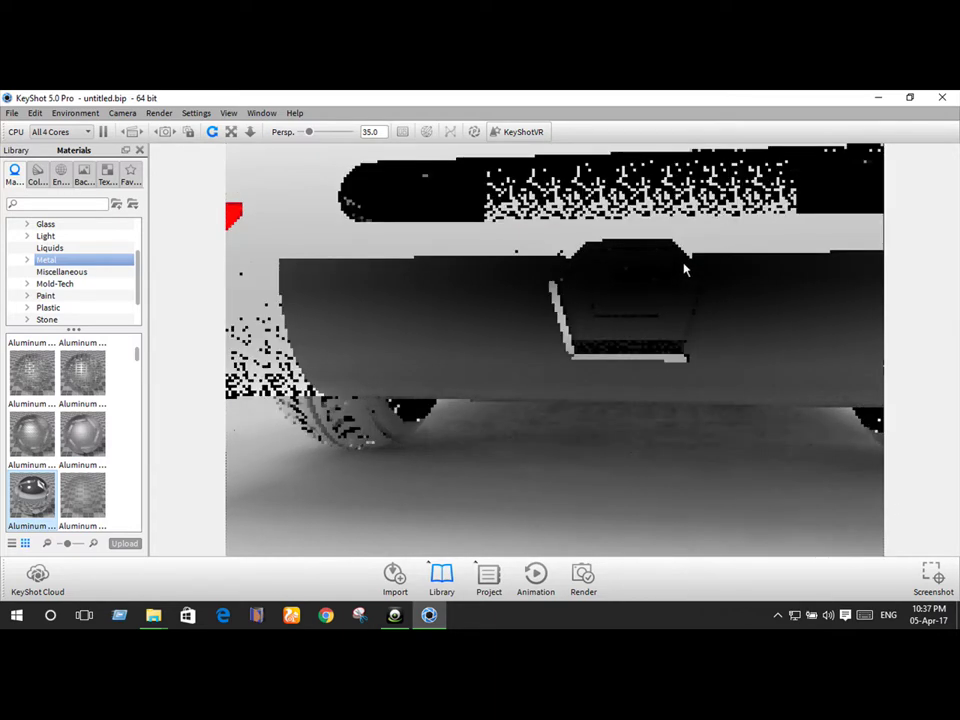
right_click(685, 265)
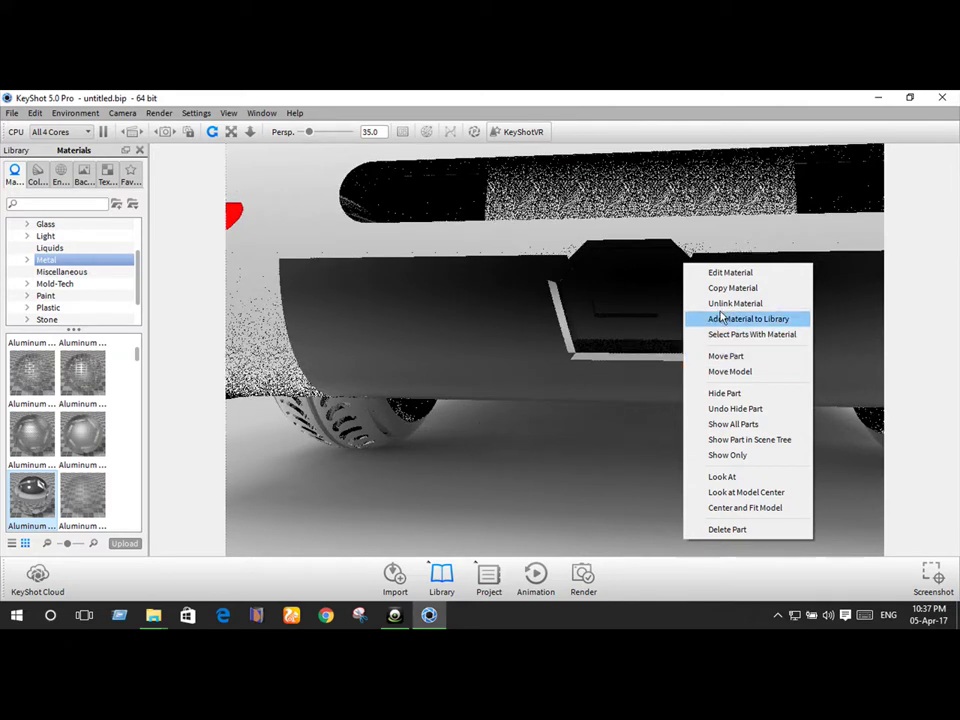
left_click(721, 306)
right_click(635, 244)
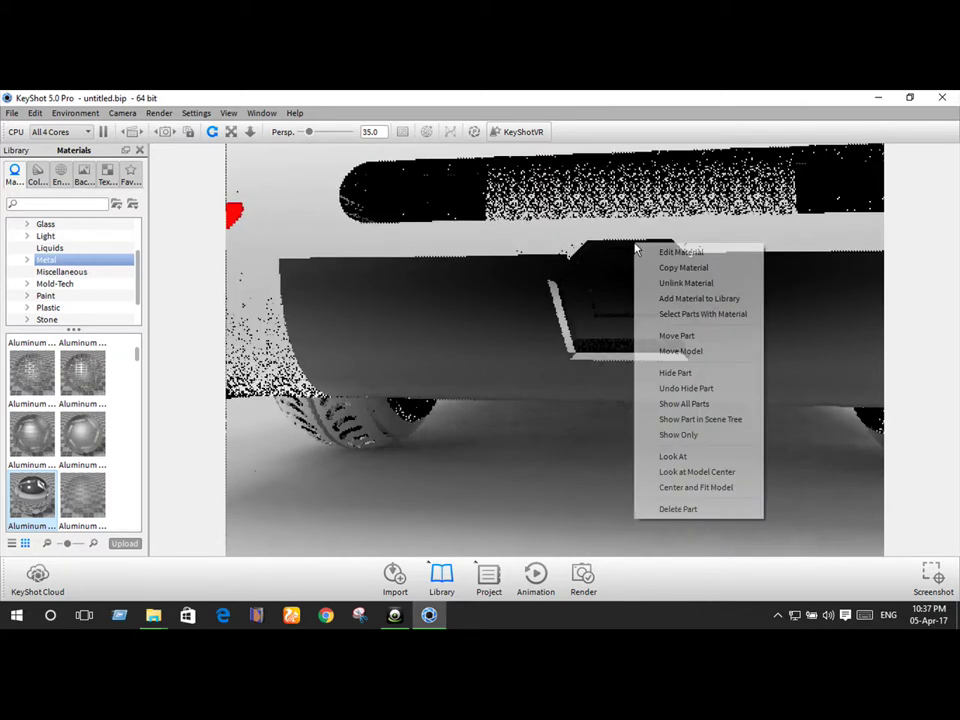
left_click(670, 291)
right_click(574, 259)
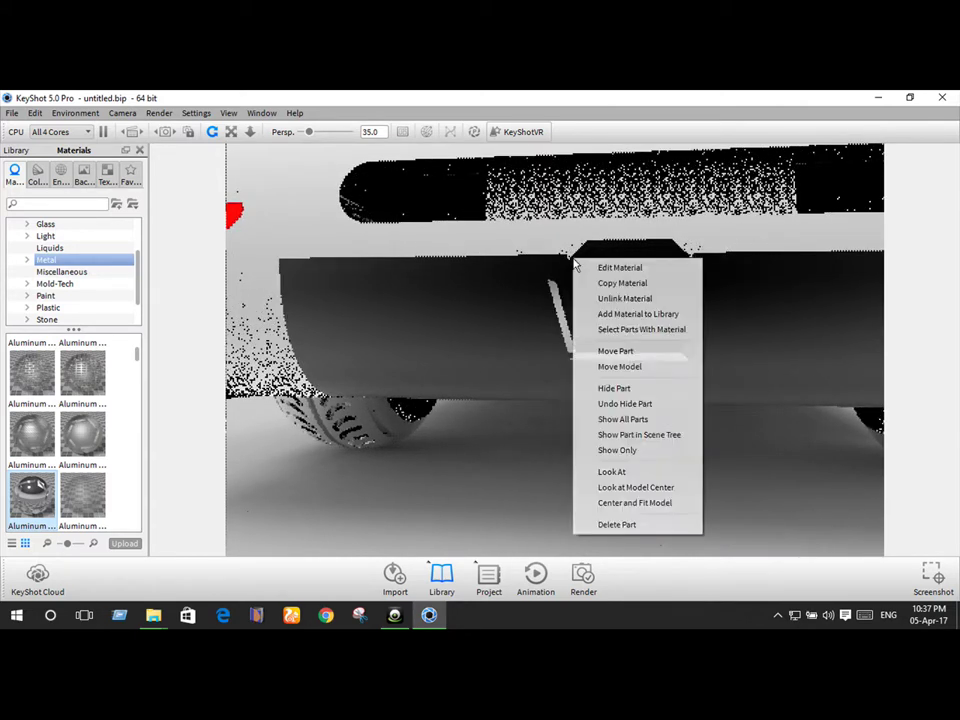
left_click(603, 298)
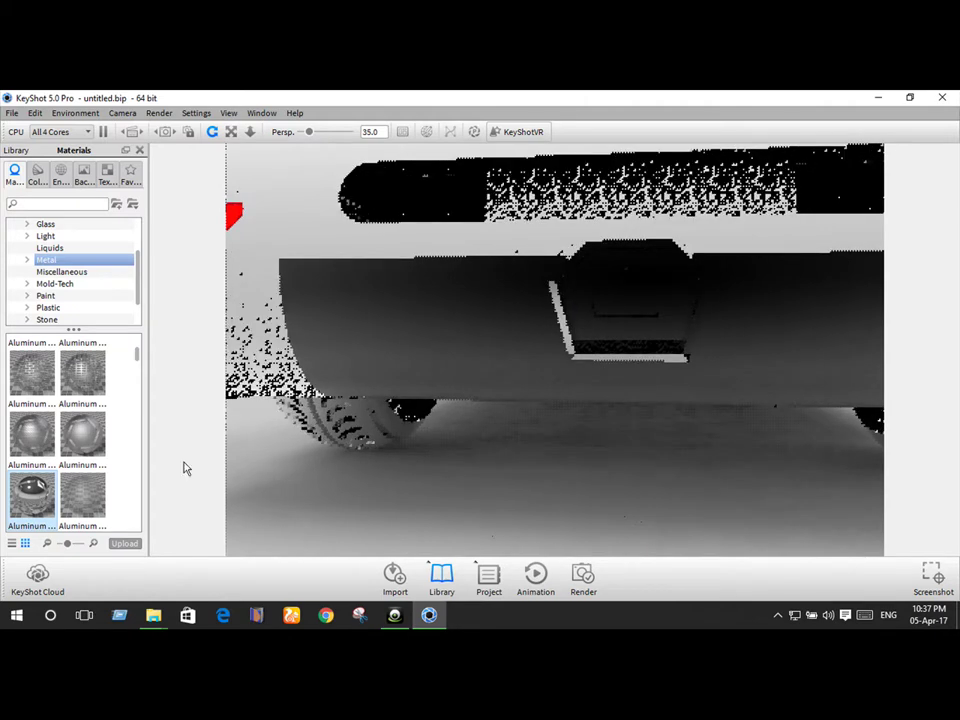
Step: Apply an Aluminum material from the Metal library to the rear bracket
mouse_move(32, 490)
left_mouse_down()
mouse_move(671, 347)
mouse_move(437, 418)
left_mouse_up()
left_click_drag(44, 494, 709, 273)
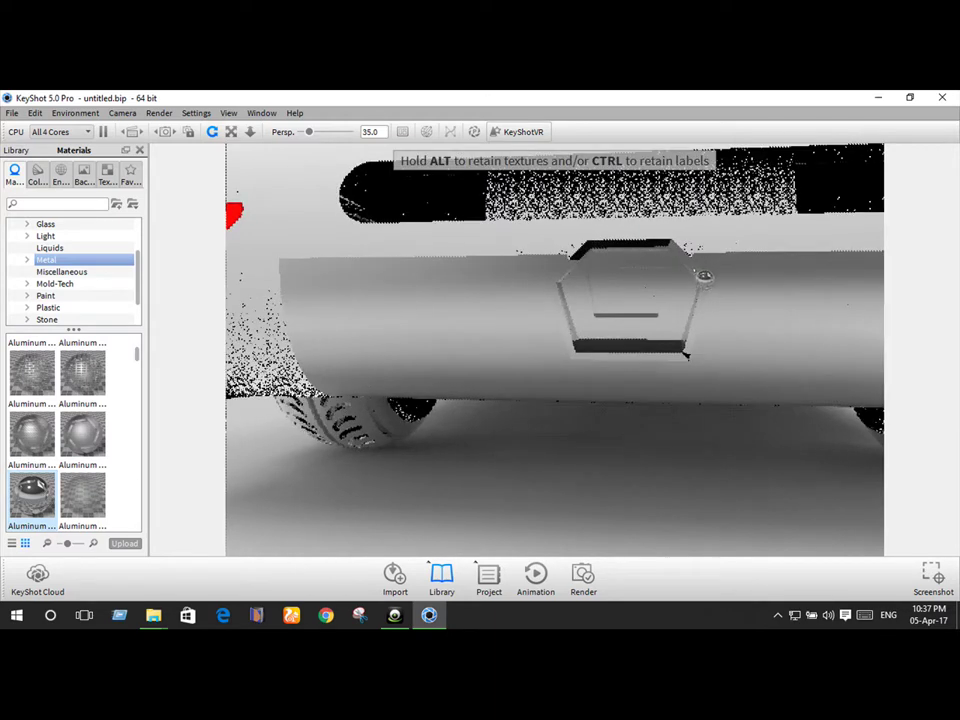
mouse_move(707, 273)
left_mouse_down()
mouse_move(521, 385)
mouse_move(457, 471)
mouse_move(489, 452)
left_mouse_up()
scroll(500, 450, "down", 5)
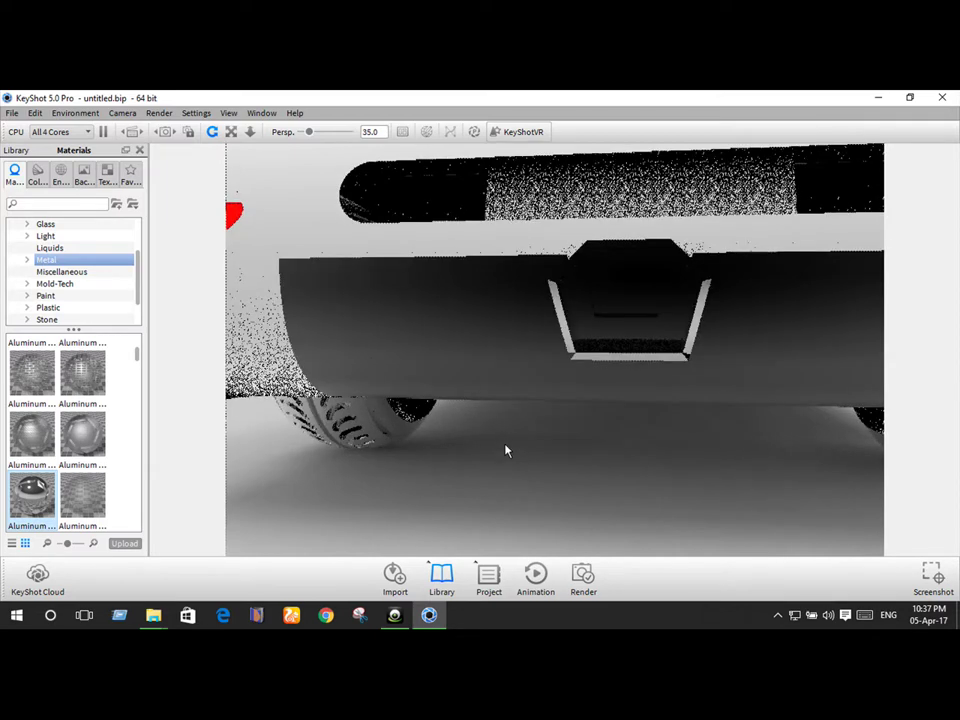
scroll(603, 323, "up", 2)
scroll(620, 315, "up", 5)
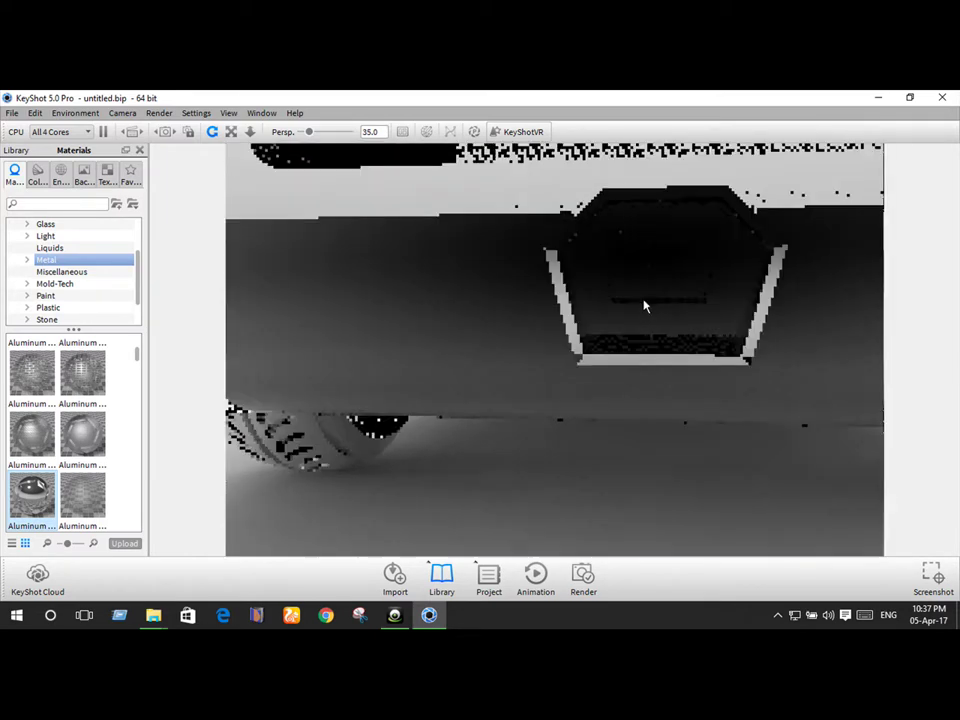
scroll(660, 295, "up", 3)
scroll(669, 306, "down", 3)
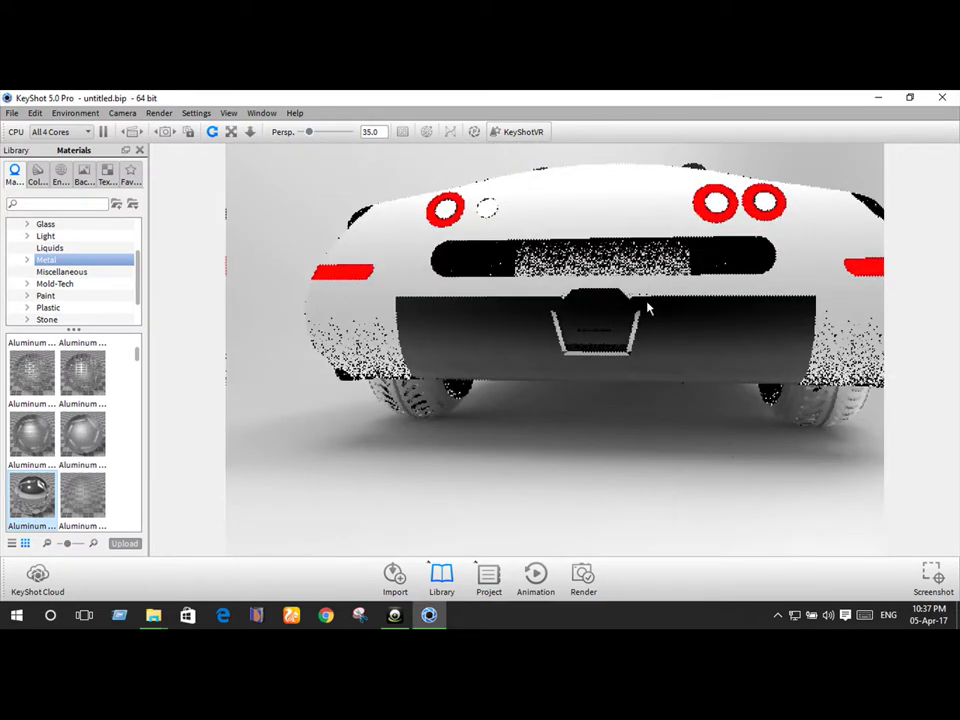
Step: Unlink the rear plate area and apply Aluminum to it and the rear bumper
right_click(596, 328)
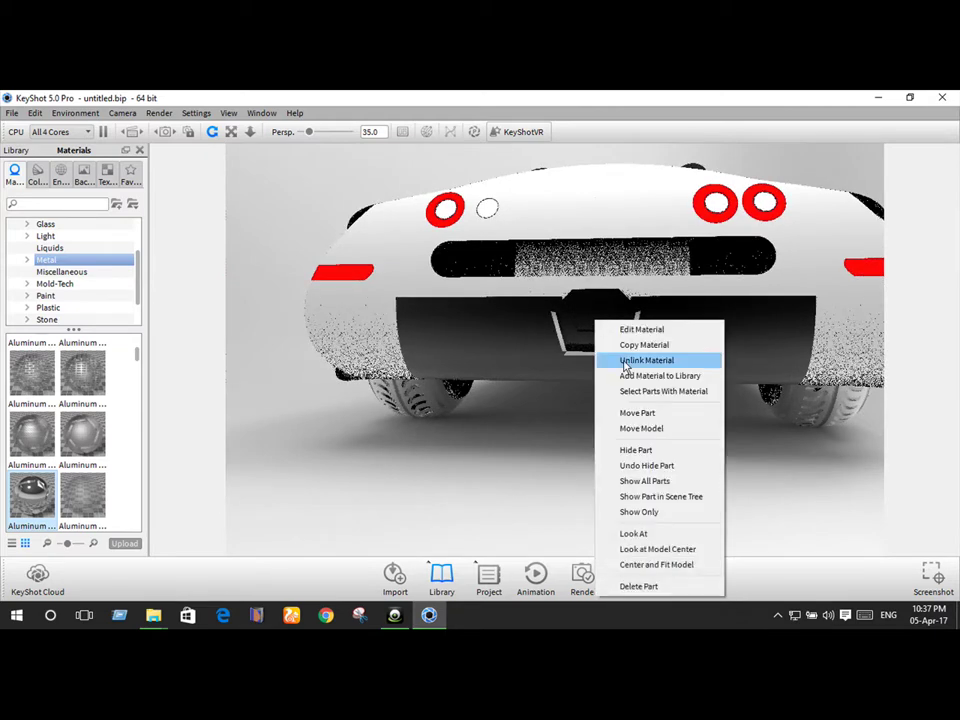
left_click(624, 362)
left_click_drag(45, 505, 611, 331)
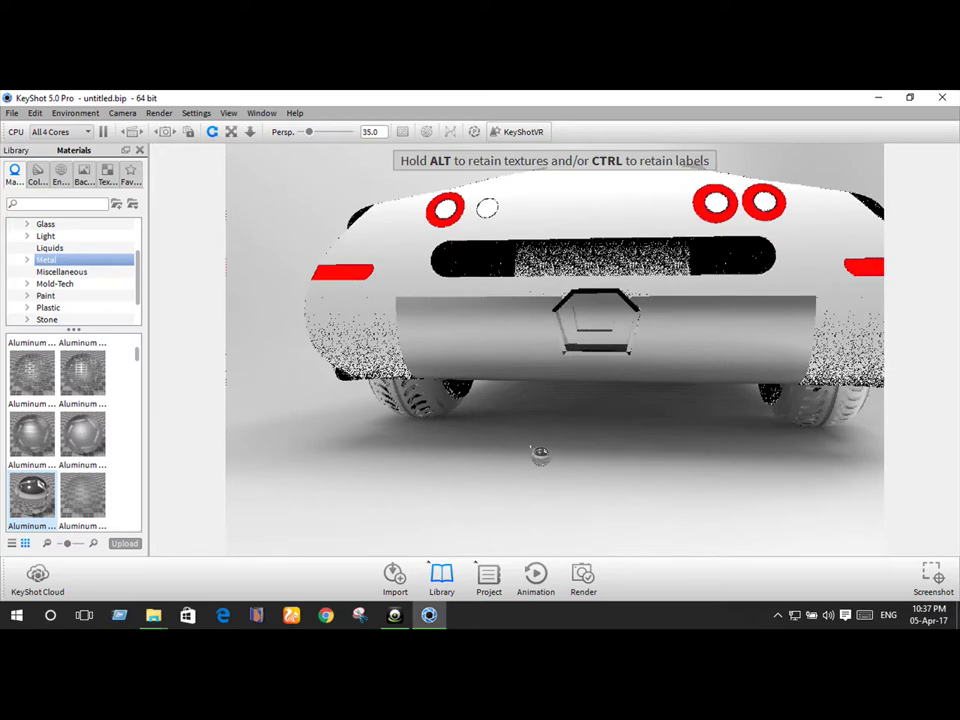
left_click_drag(608, 329, 613, 306)
scroll(624, 306, "up", 1)
scroll(636, 304, "up", 4)
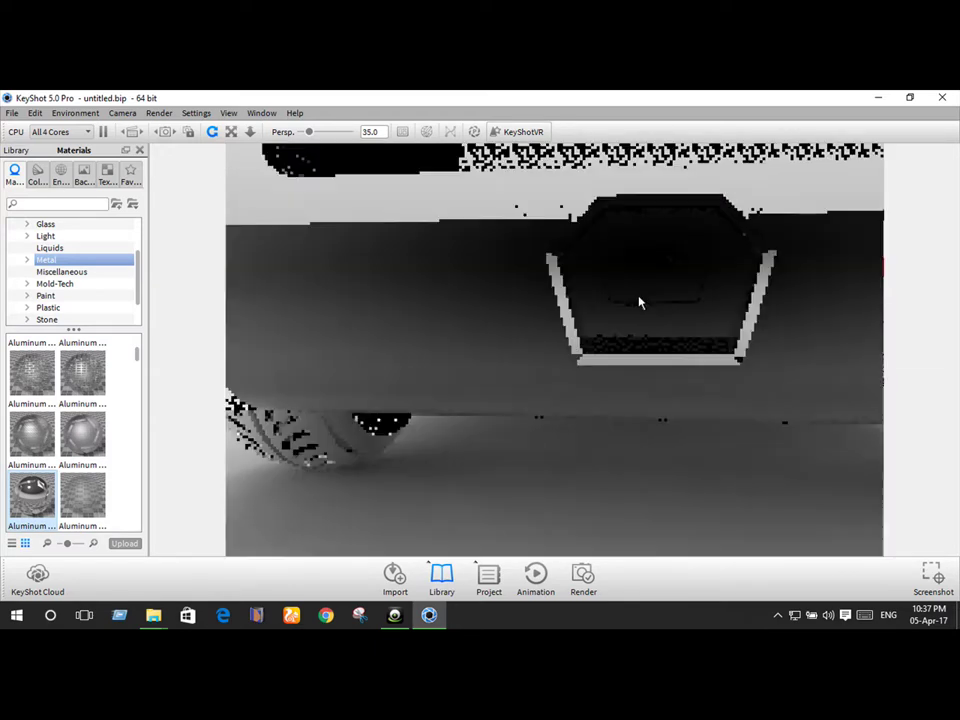
scroll(741, 254, "up", 2)
scroll(740, 255, "down", 1)
scroll(741, 254, "down", 2)
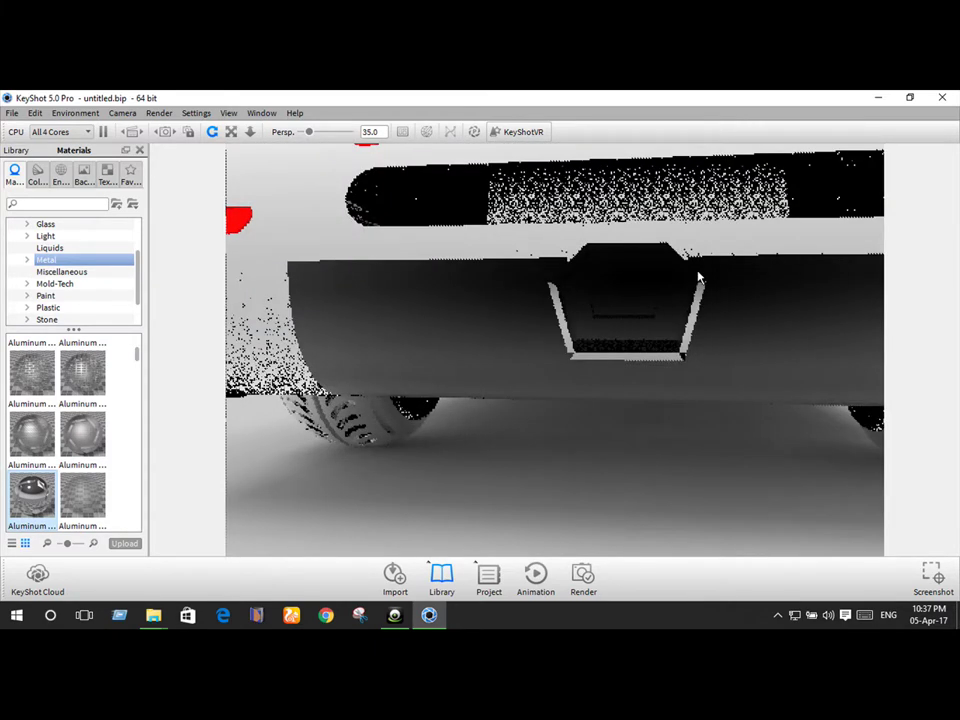
Step: Unlink the plate recess and give it the Aluminum material
right_click(698, 271)
left_click(731, 312)
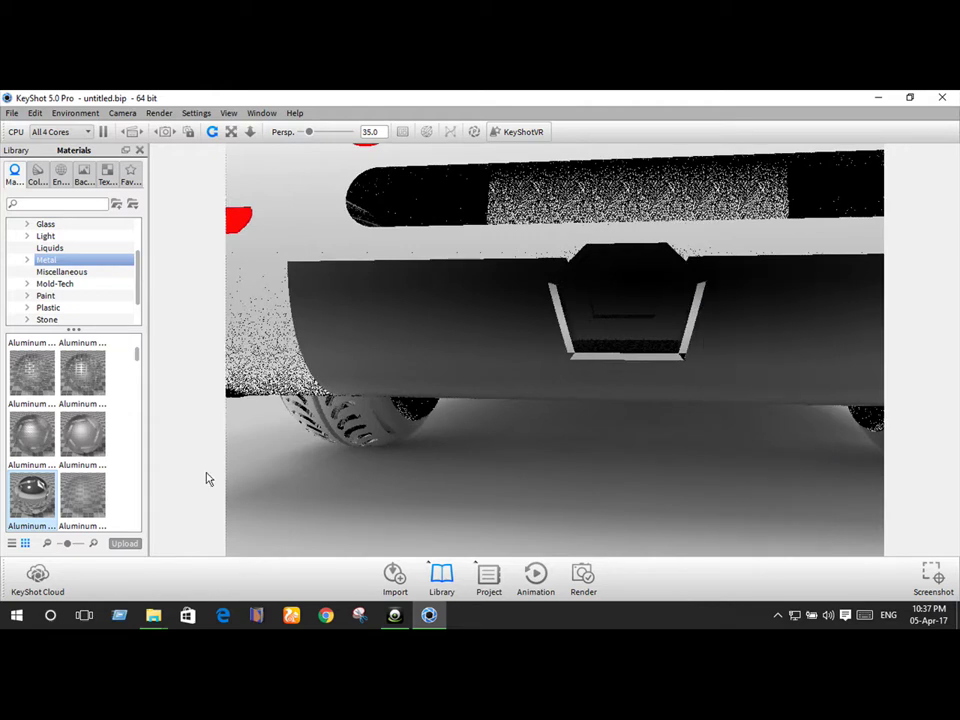
mouse_move(31, 376)
left_mouse_down()
mouse_move(657, 316)
mouse_move(717, 284)
mouse_move(589, 295)
left_mouse_up()
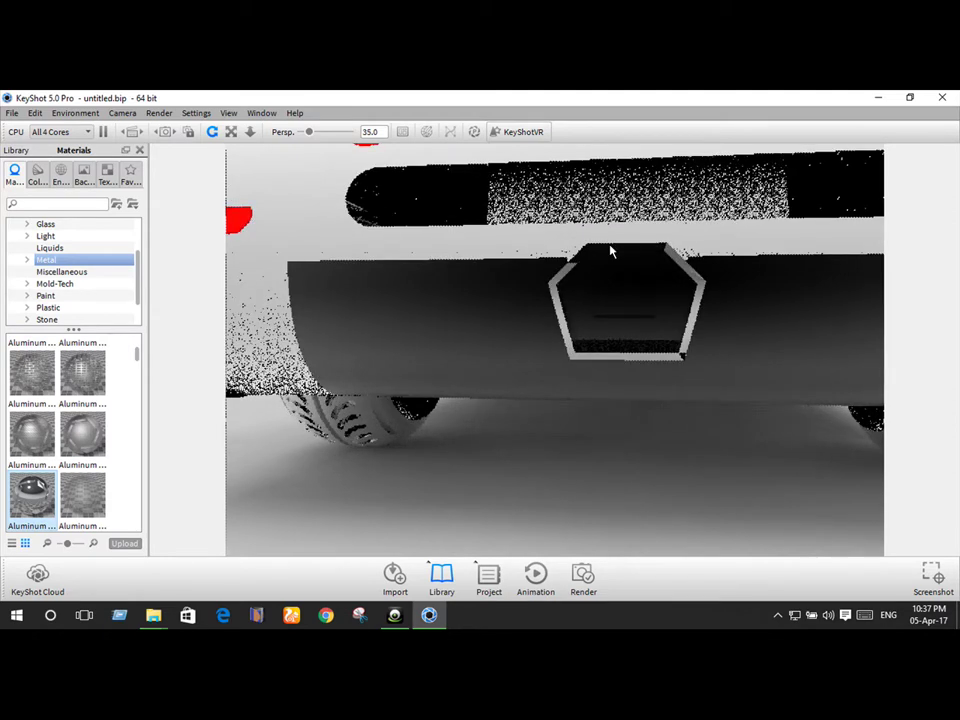
right_click(611, 251)
left_click(640, 282)
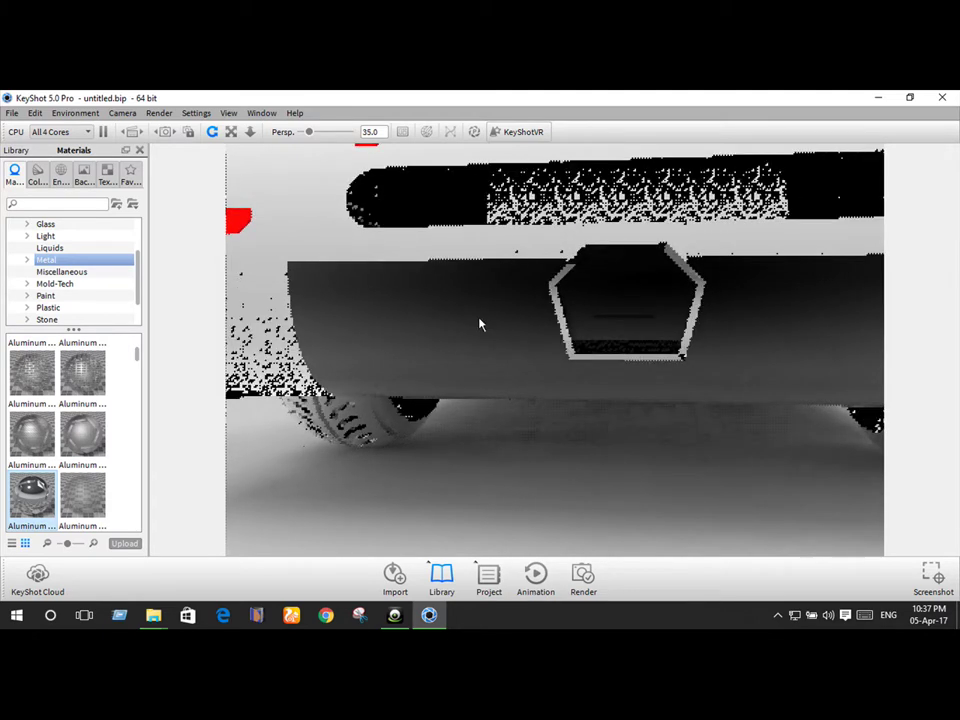
mouse_move(607, 271)
left_mouse_down()
mouse_move(633, 263)
mouse_move(579, 262)
left_mouse_up()
Step: Unlink the hexagonal exhaust surround and its frame, applying Aluminum to both
right_click(578, 260)
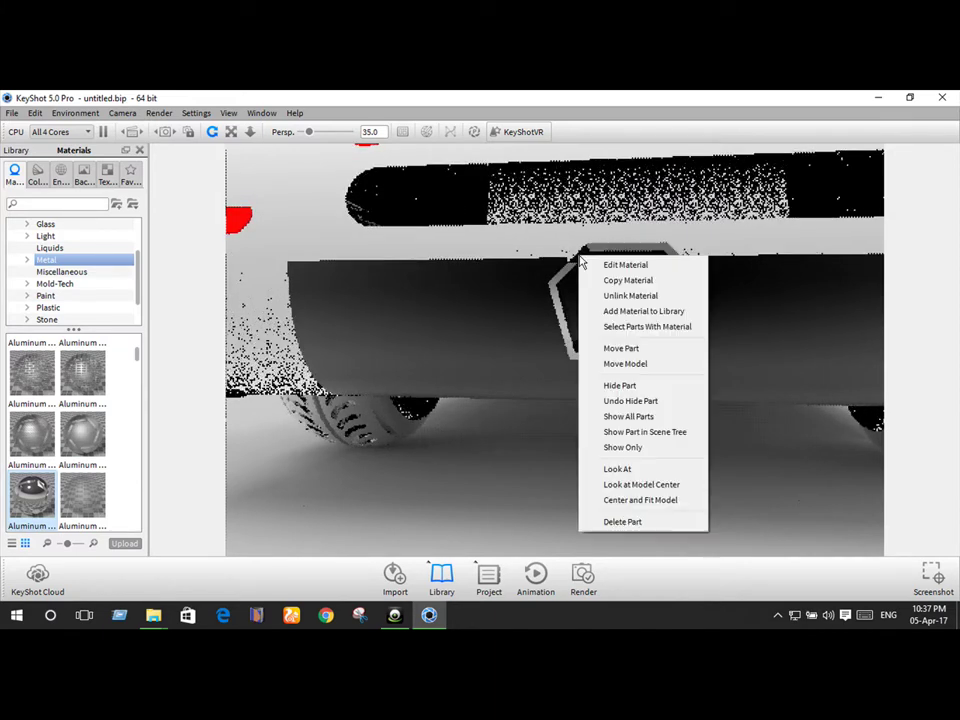
left_click(602, 284)
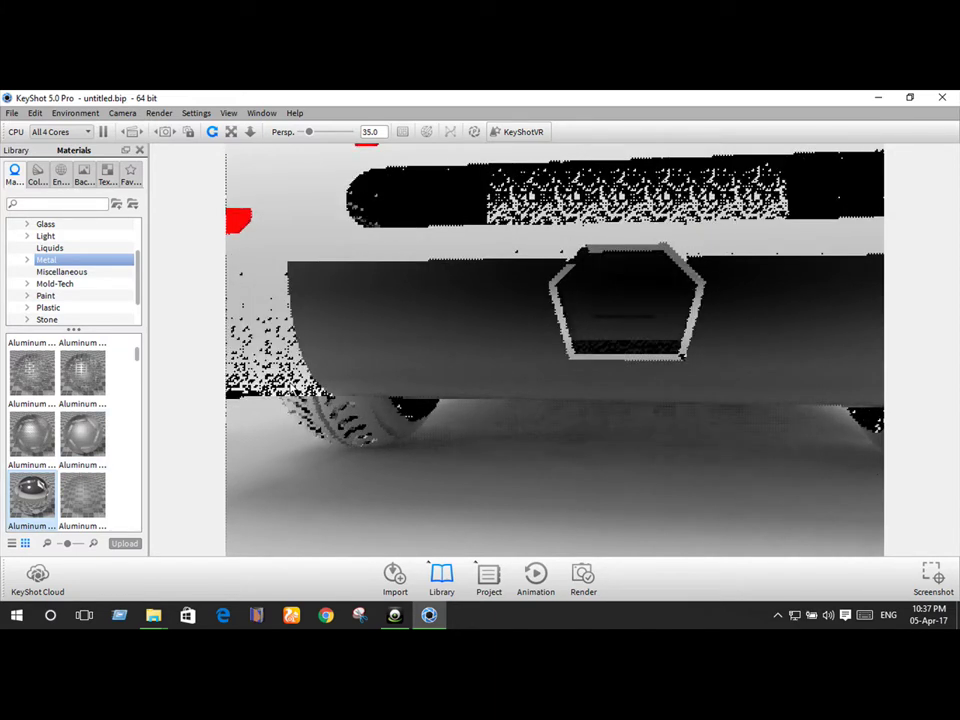
mouse_move(33, 490)
left_mouse_down()
mouse_move(595, 272)
mouse_move(591, 265)
mouse_move(679, 355)
left_mouse_up()
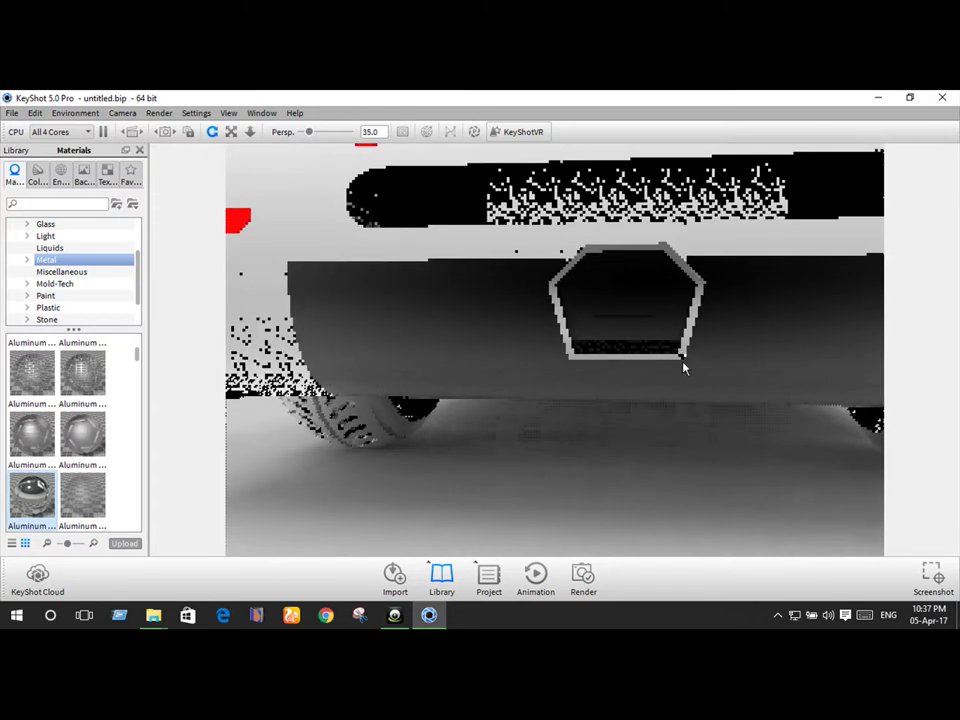
right_click(682, 356)
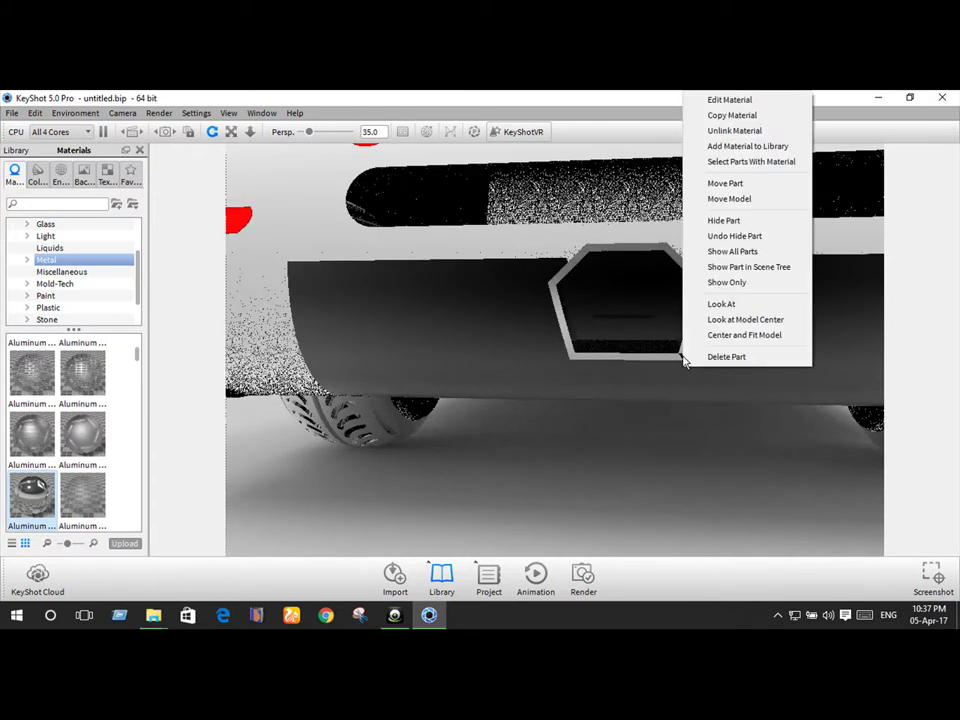
left_click(735, 130)
left_click_drag(35, 495, 694, 362)
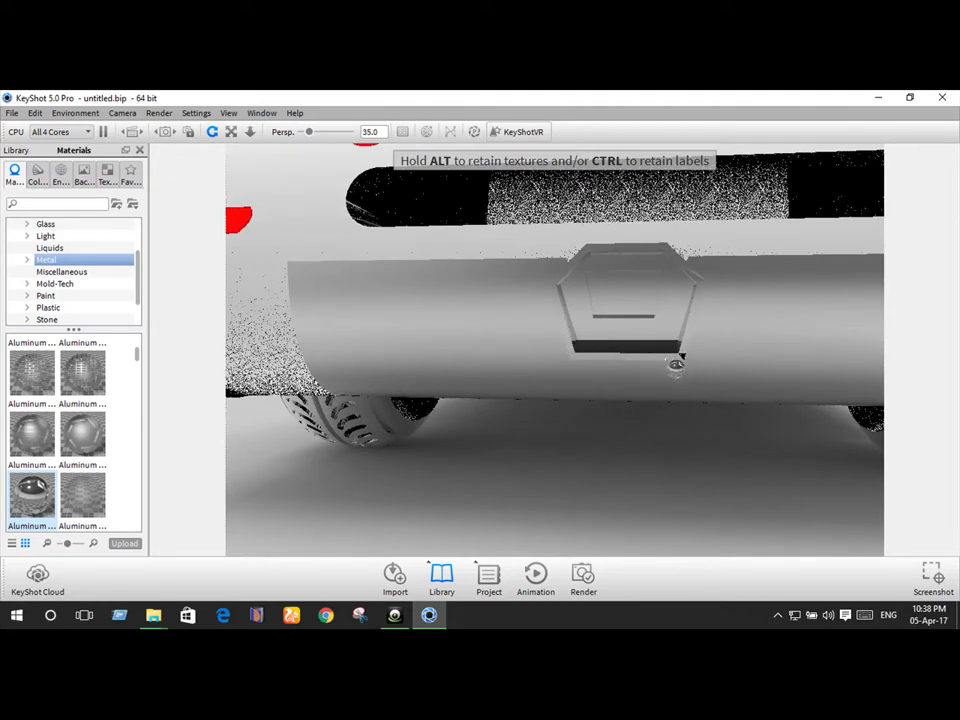
mouse_move(692, 361)
left_mouse_down()
mouse_move(615, 475)
mouse_move(616, 467)
left_mouse_up()
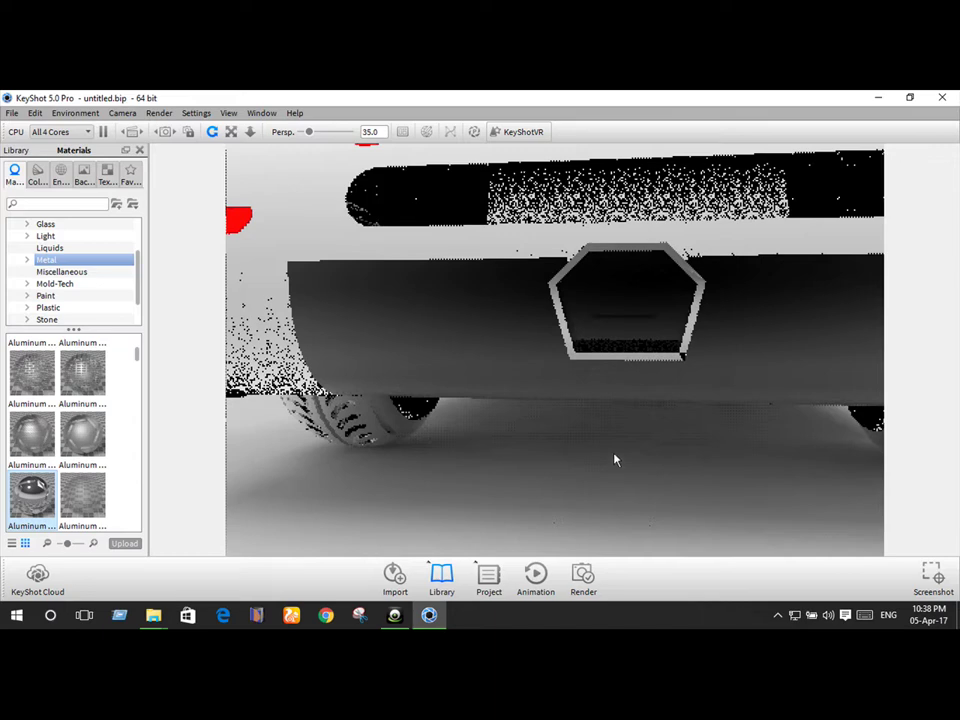
scroll(615, 460, "down", 10)
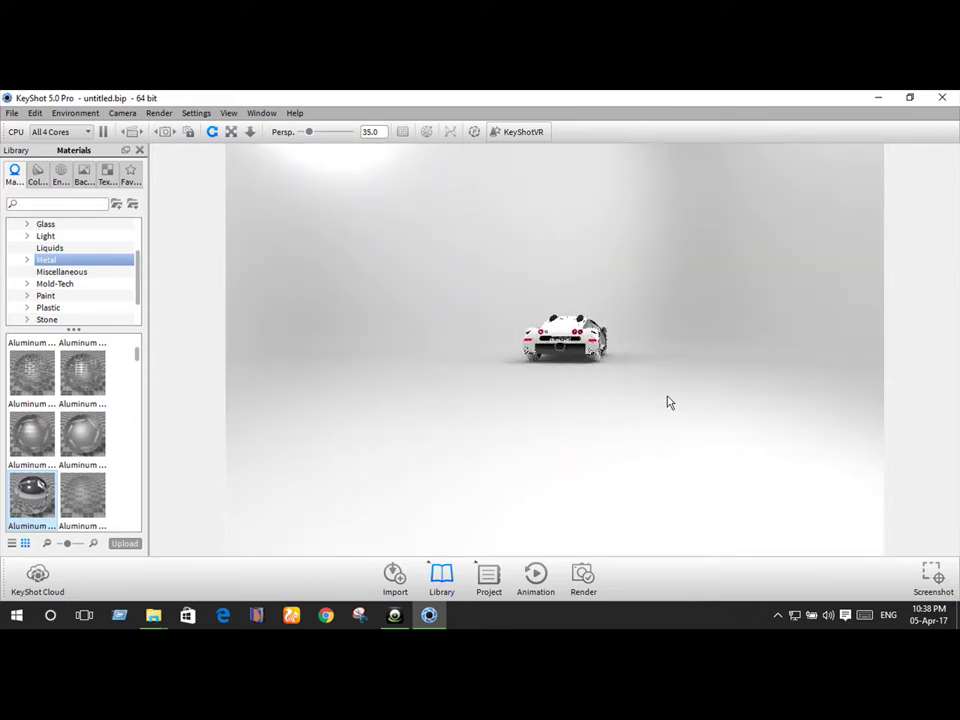
Step: Orbit to a front three-quarter view and try a Cloth and Leather material on the car
left_click_drag(628, 401, 735, 386)
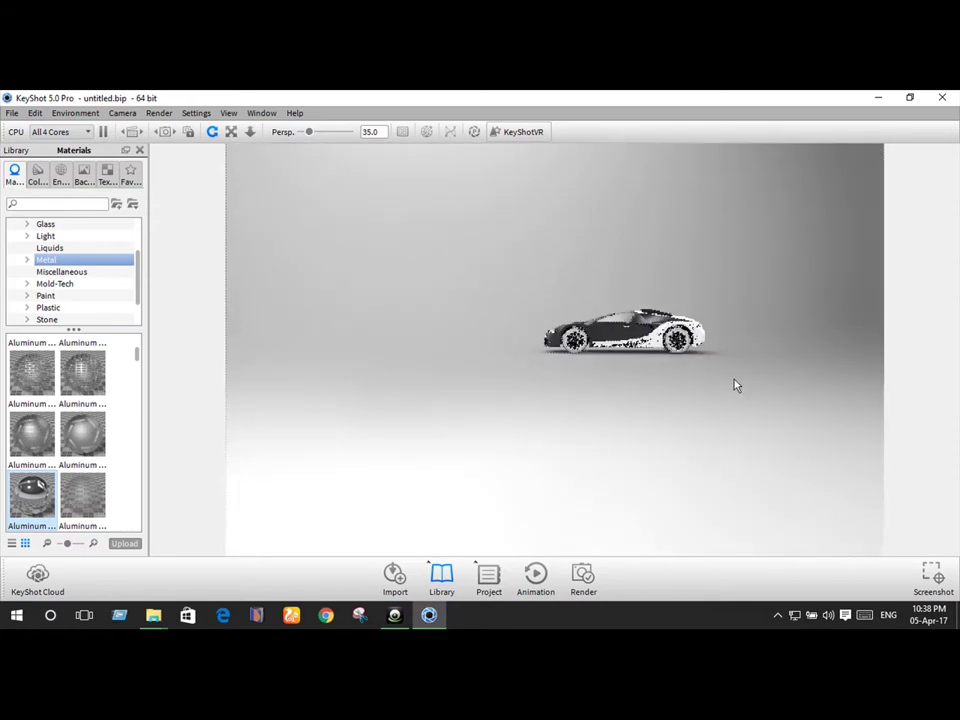
scroll(634, 369, "up", 5)
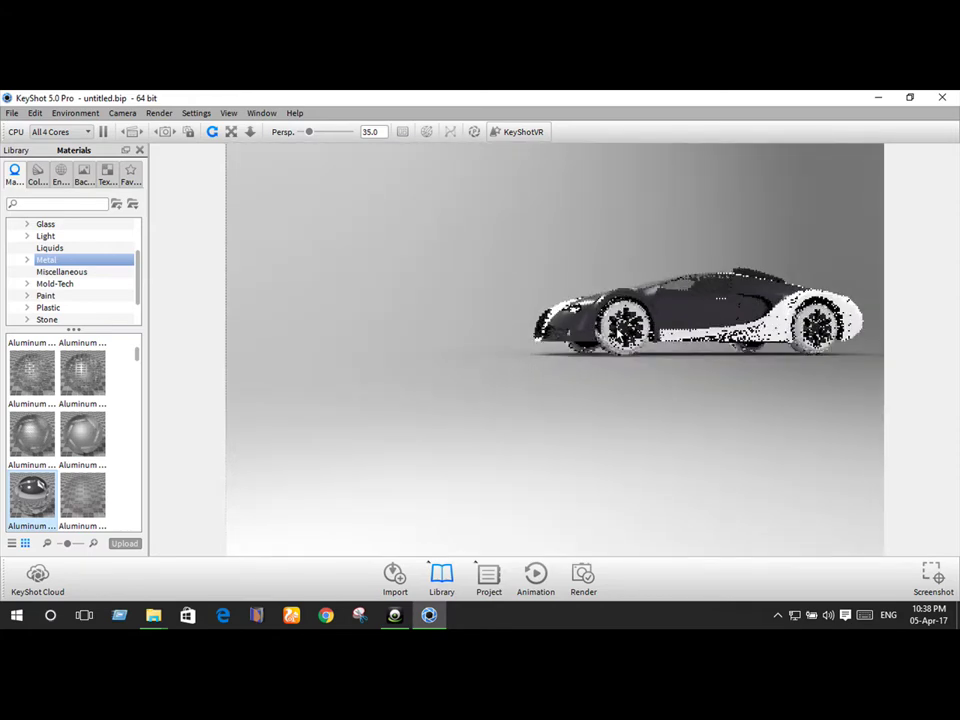
left_click_drag(548, 364, 535, 410)
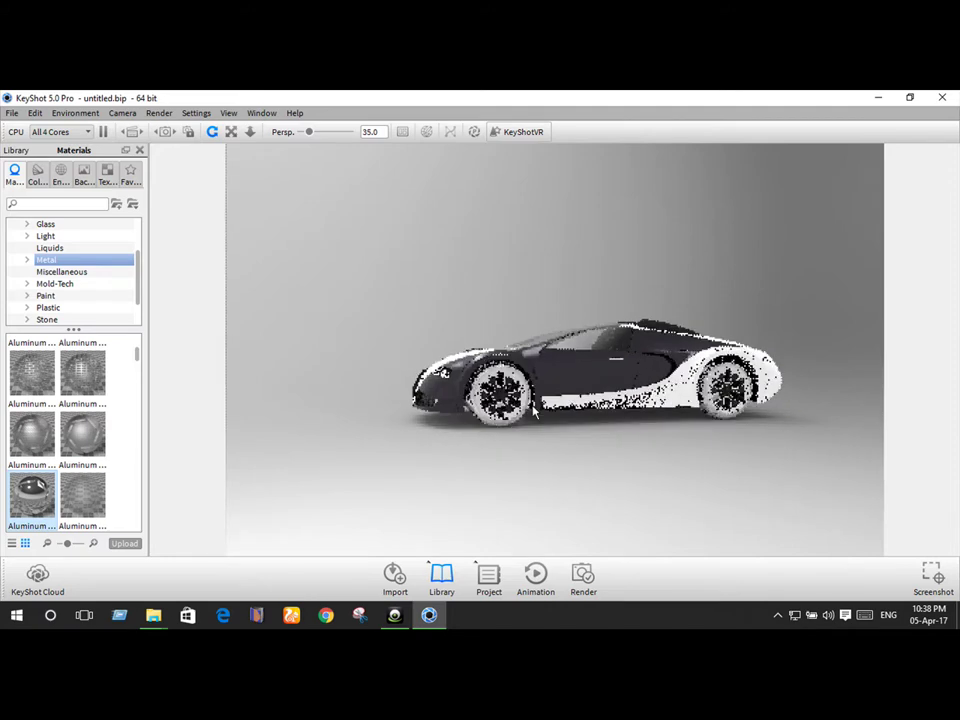
scroll(535, 410, "up", 2)
scroll(535, 410, "up", 2)
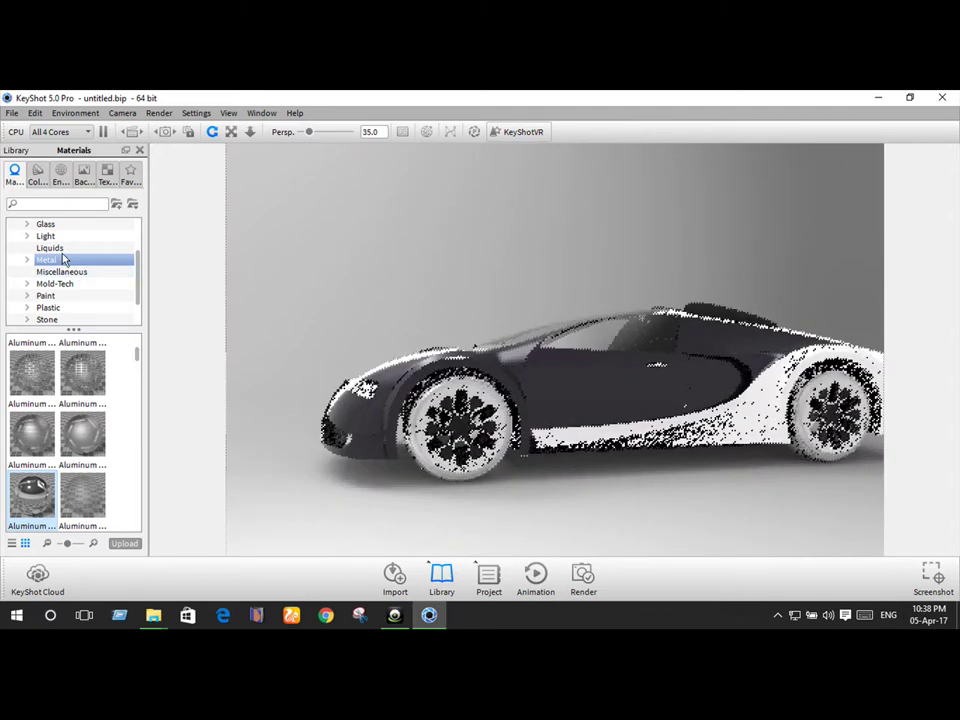
scroll(63, 259, "up", 2)
left_click(63, 260)
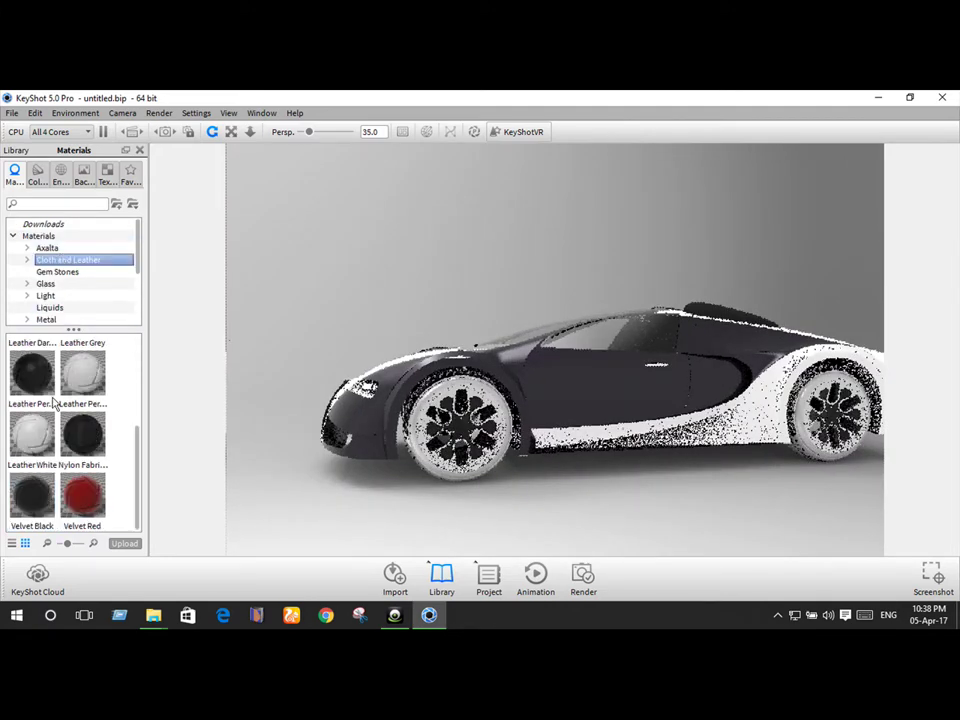
scroll(43, 377, "up", 2)
left_click_drag(82, 362, 450, 480)
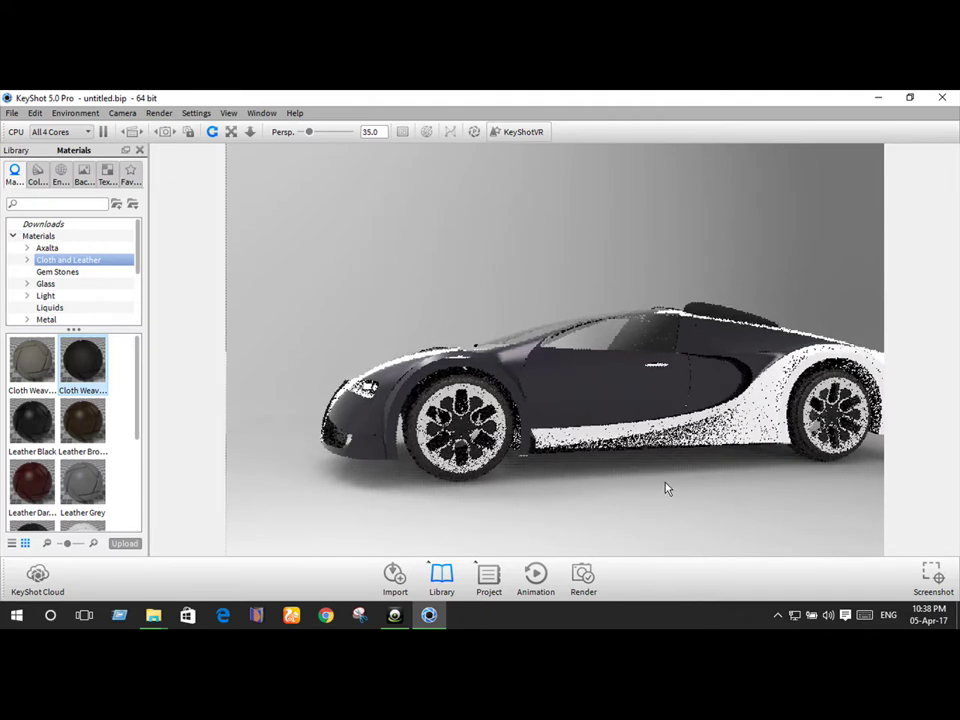
Step: Apply Anodized Blue from the Metal materials to the car's side panels
left_click_drag(668, 488, 664, 489)
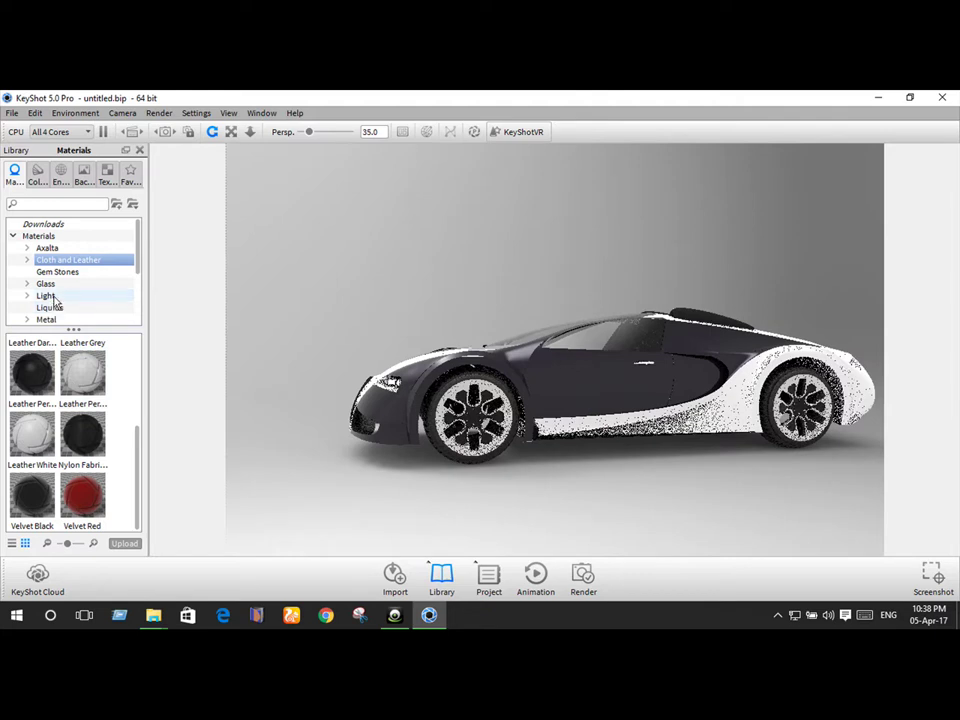
scroll(58, 296, "down", 1)
scroll(58, 296, "down", 2)
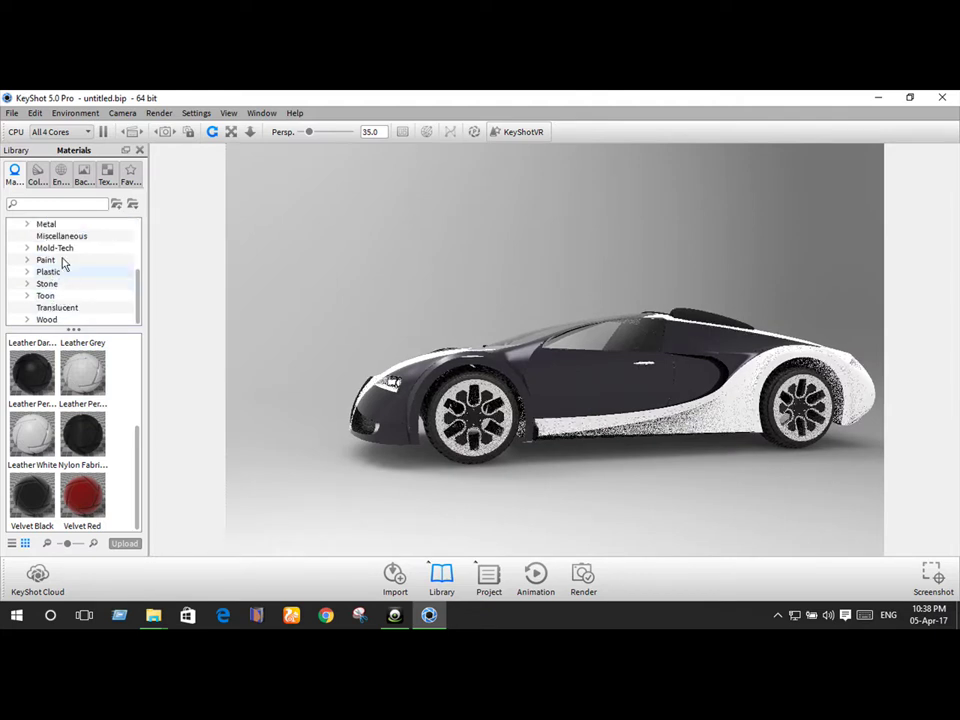
left_click(60, 224)
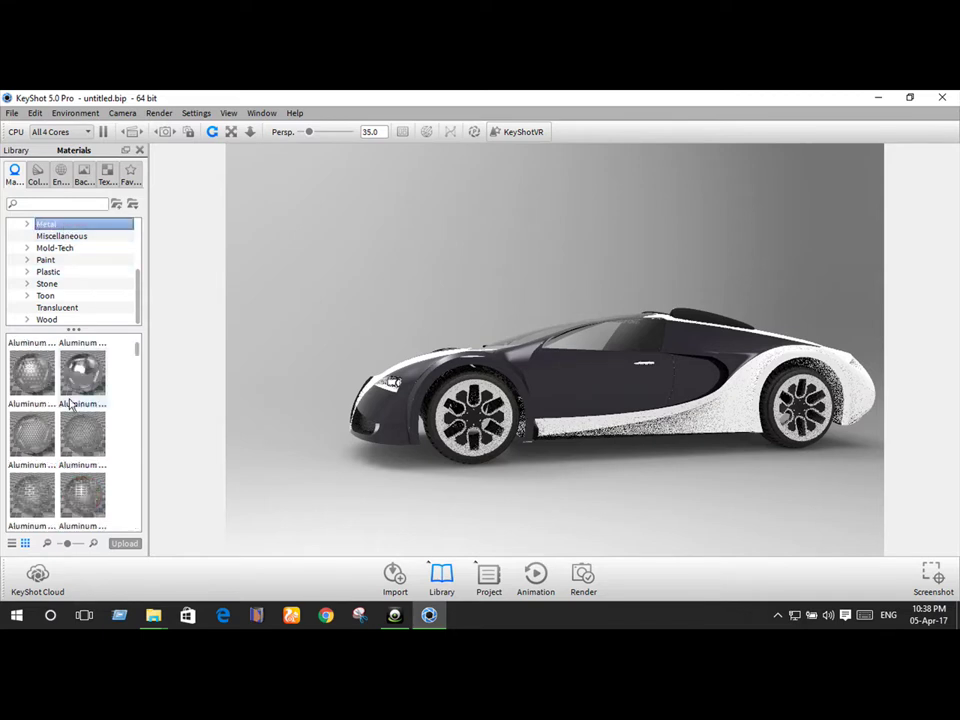
left_click_drag(95, 487, 692, 430)
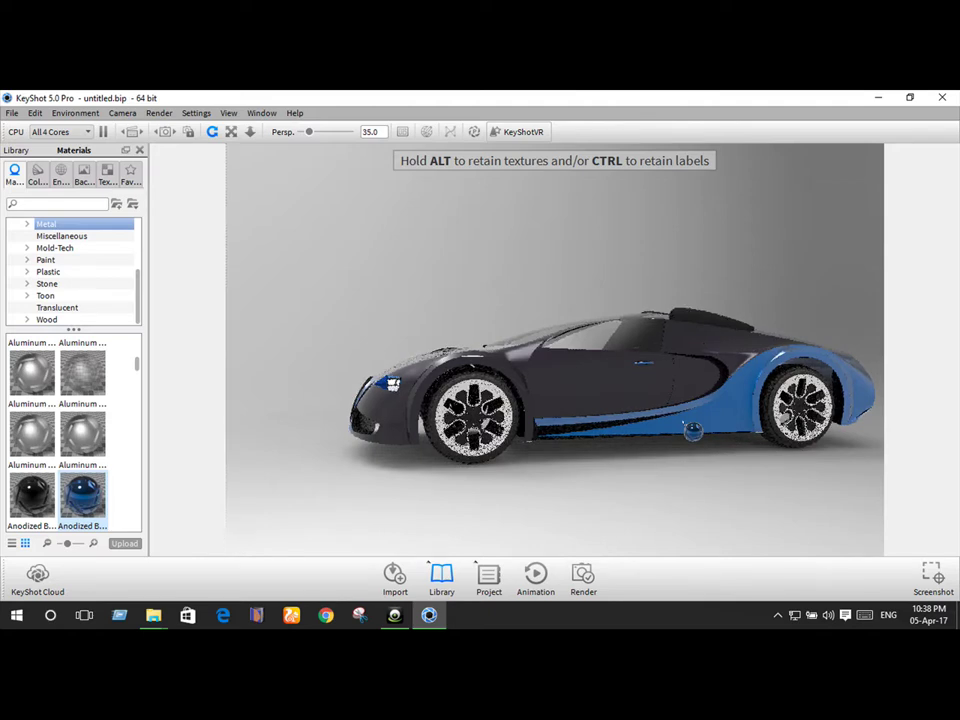
Step: Unlink the side panels and apply Anodized Blue to them and the lower body panel
left_click_drag(692, 430, 650, 455)
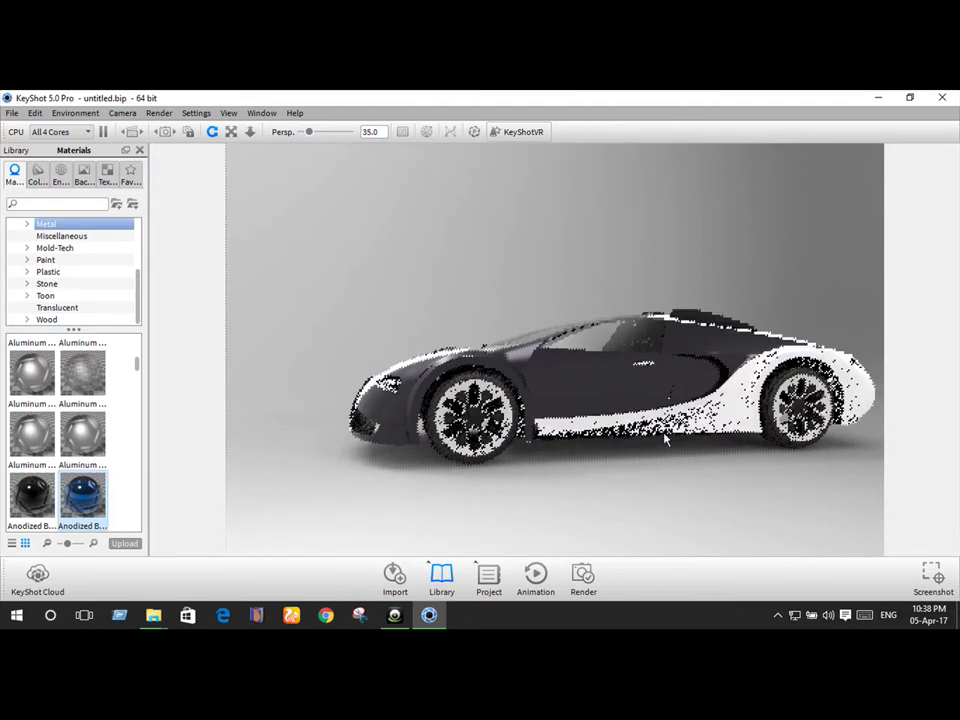
right_click(673, 430)
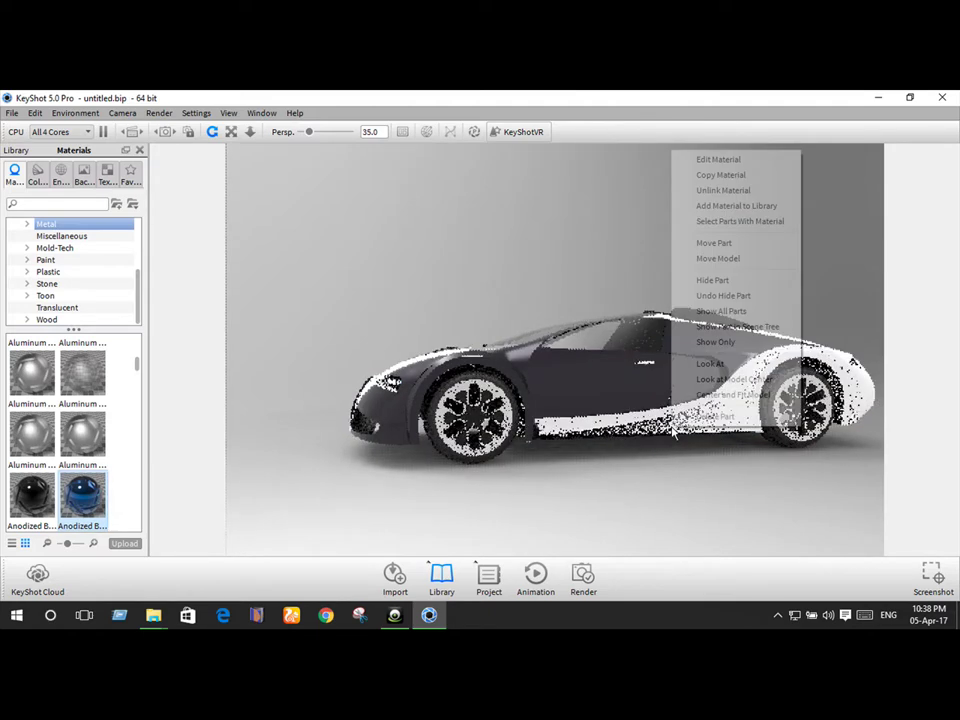
left_click(707, 189)
mouse_move(165, 499)
left_mouse_down()
mouse_move(692, 430)
mouse_move(675, 458)
left_mouse_up()
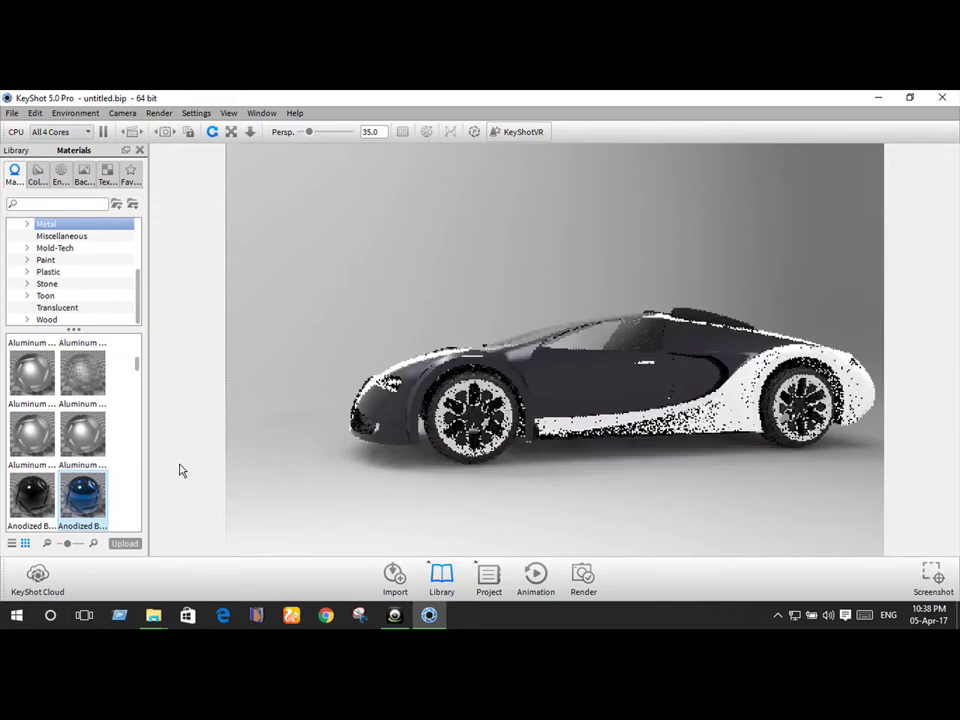
left_click_drag(87, 498, 718, 426)
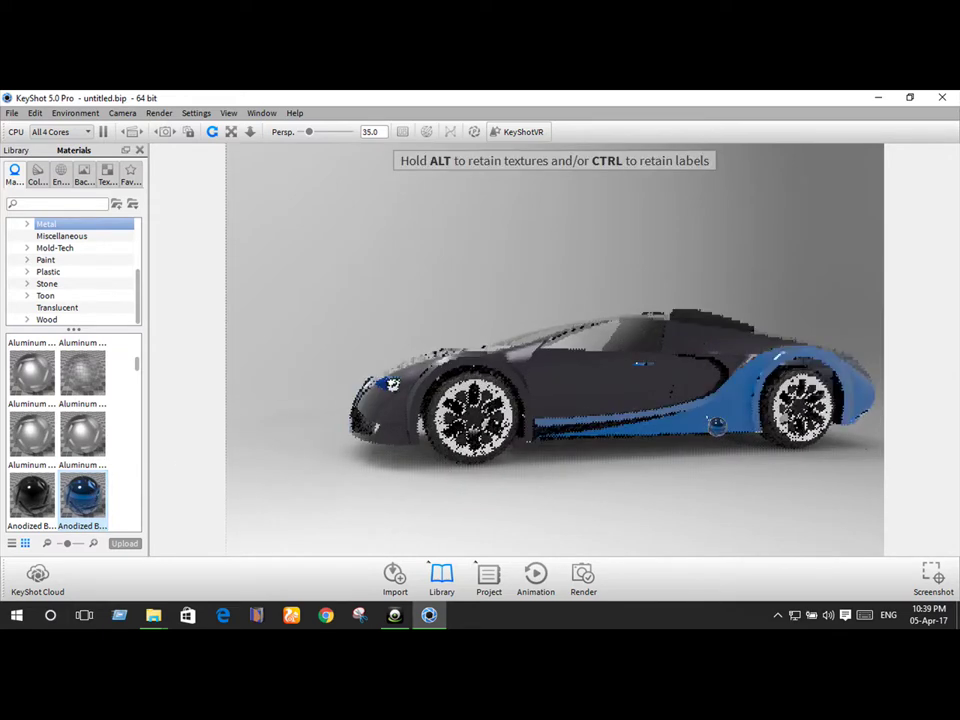
mouse_move(616, 490)
left_mouse_down()
mouse_move(771, 494)
mouse_move(823, 510)
left_mouse_up()
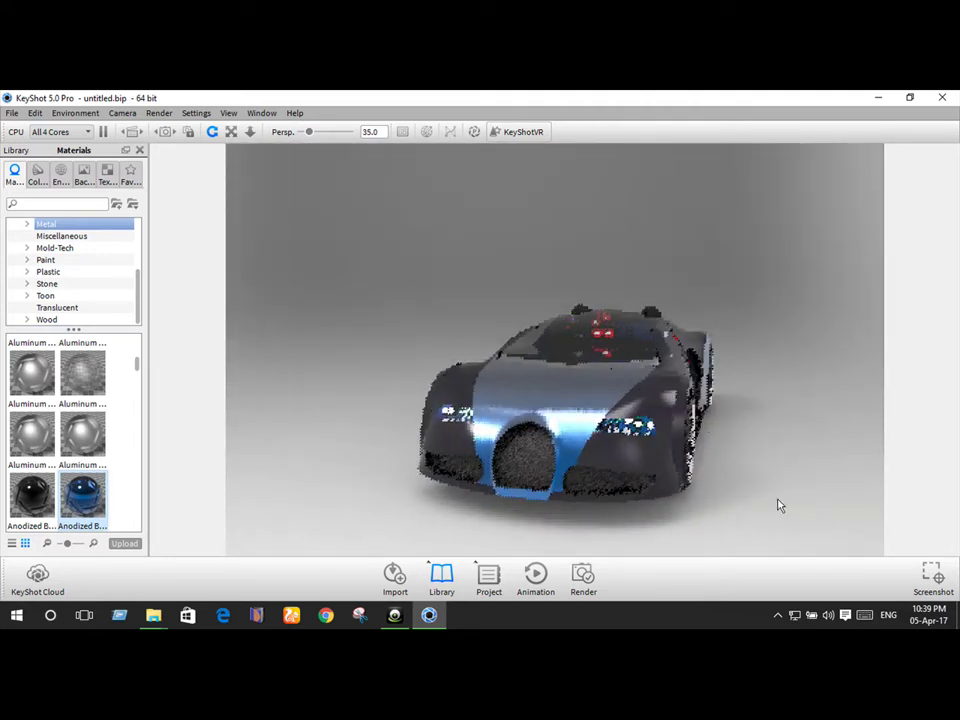
Step: Unlink the front part's shared material and drop Anodized Black metal onto it
scroll(465, 330, "up", 2)
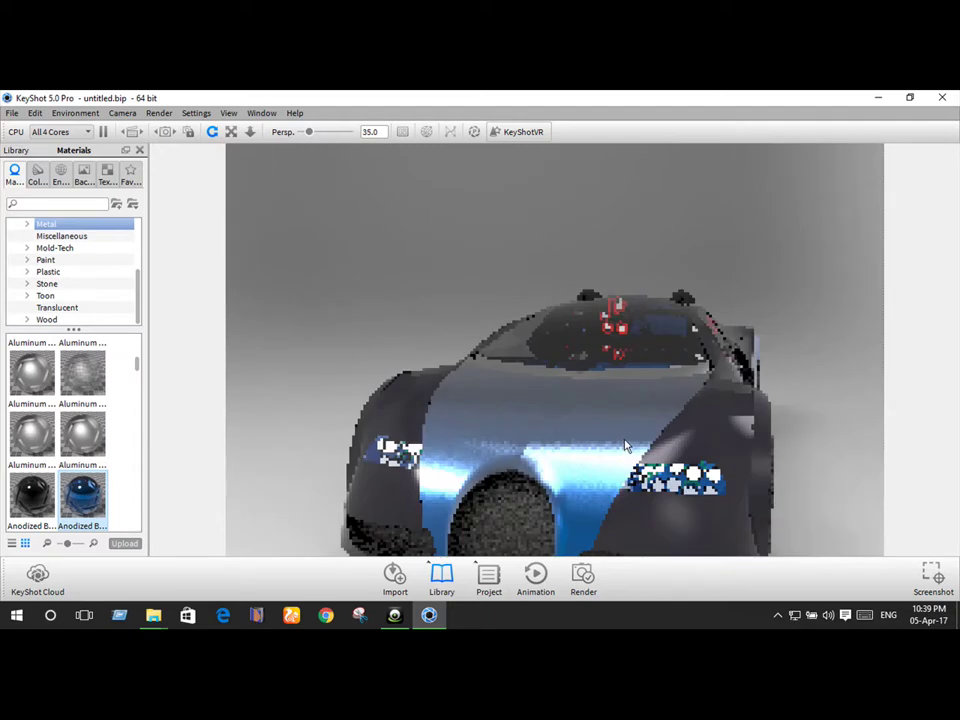
scroll(465, 330, "up", 2)
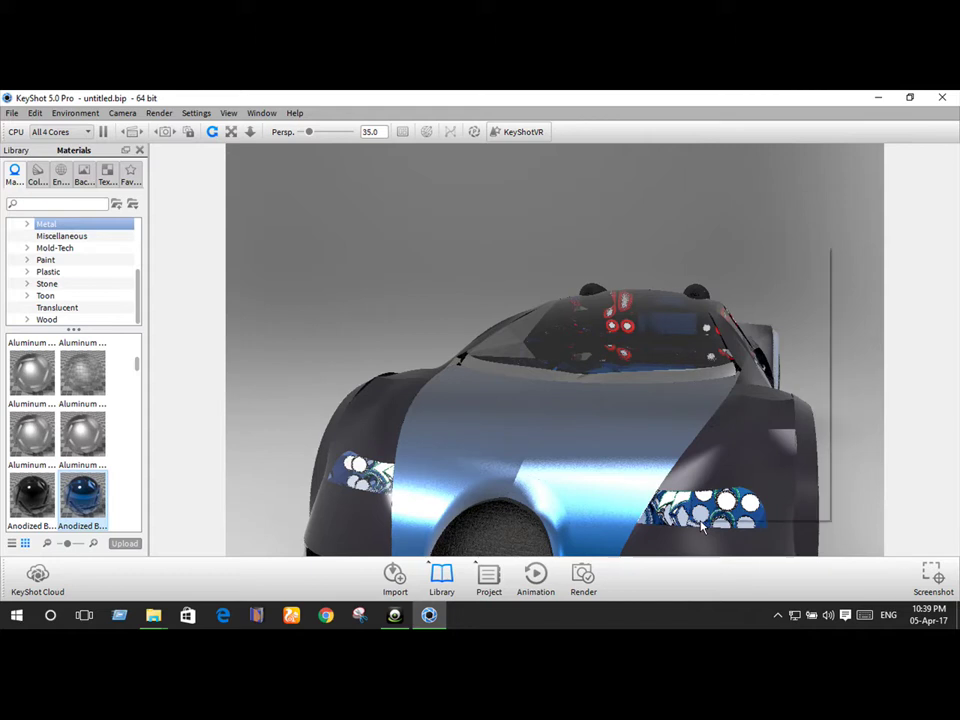
right_click(703, 527)
left_click(751, 291)
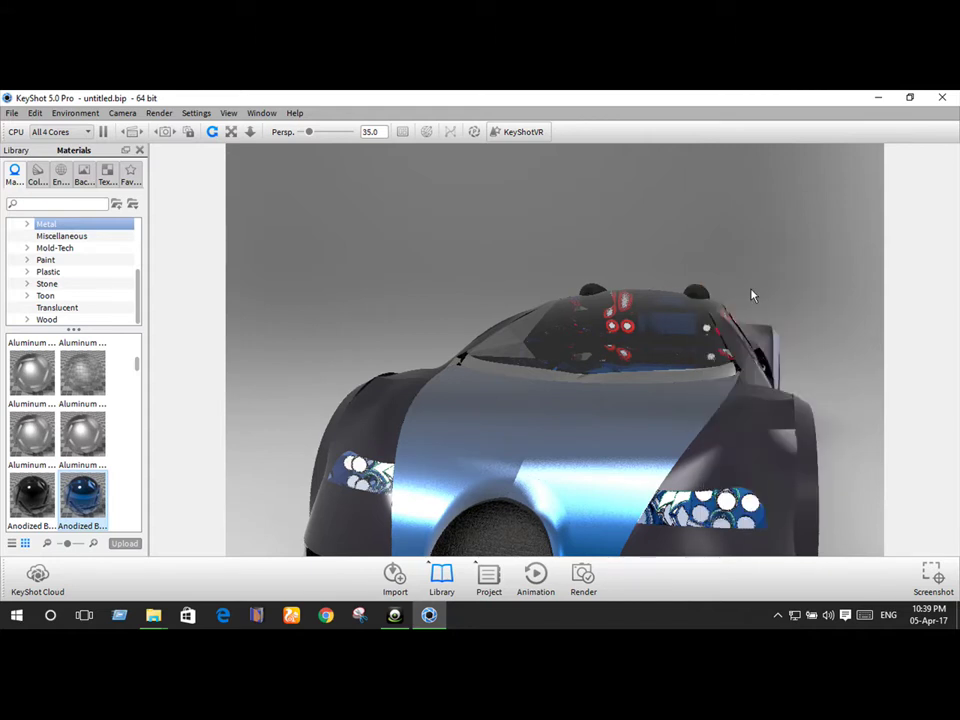
scroll(67, 440, "up", 1)
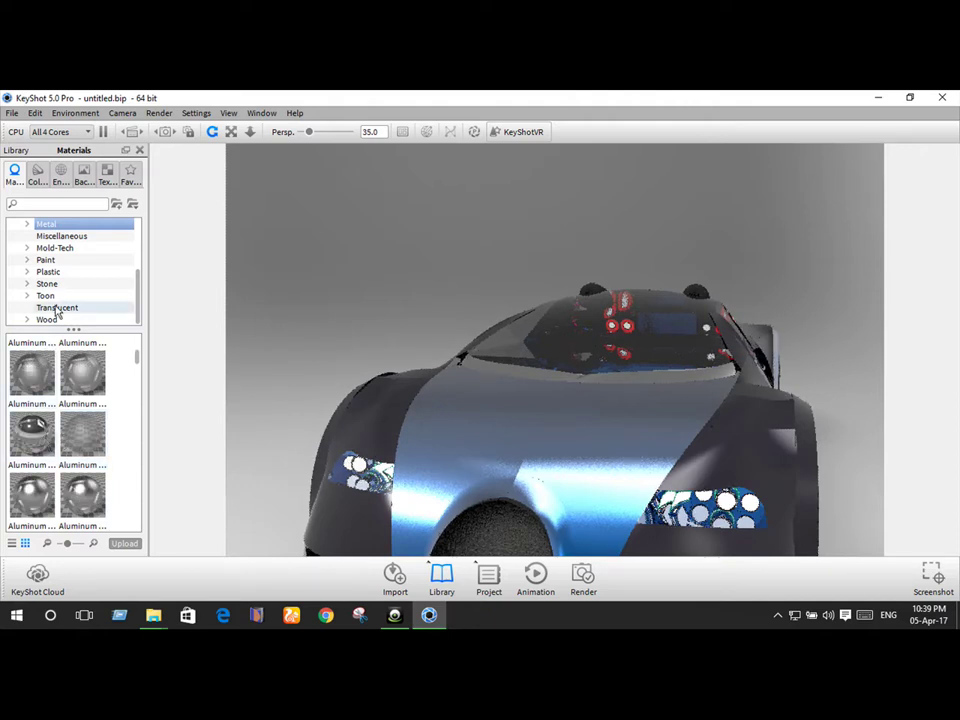
scroll(62, 297, "up", 2)
scroll(62, 285, "down", 2)
scroll(62, 427, "down", 1)
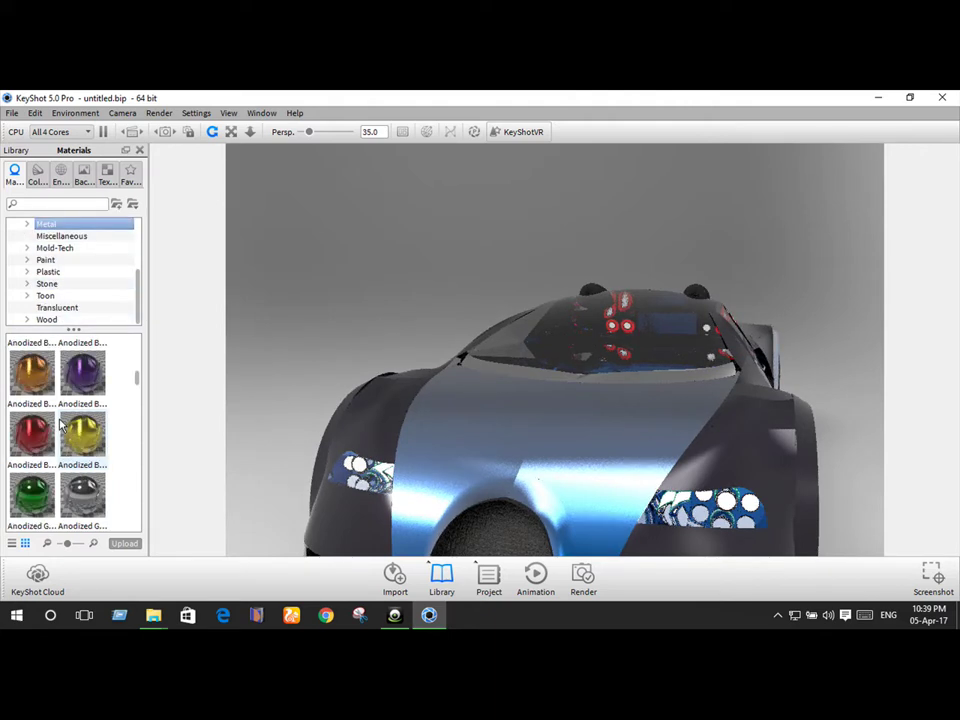
scroll(62, 425, "up", 2)
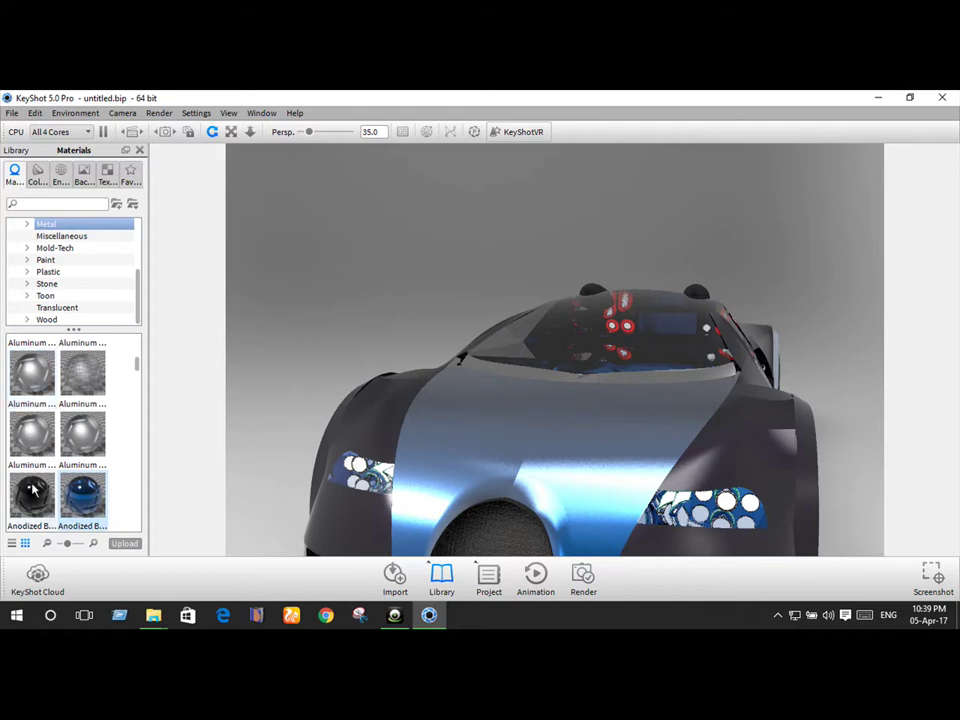
left_click_drag(32, 493, 706, 527)
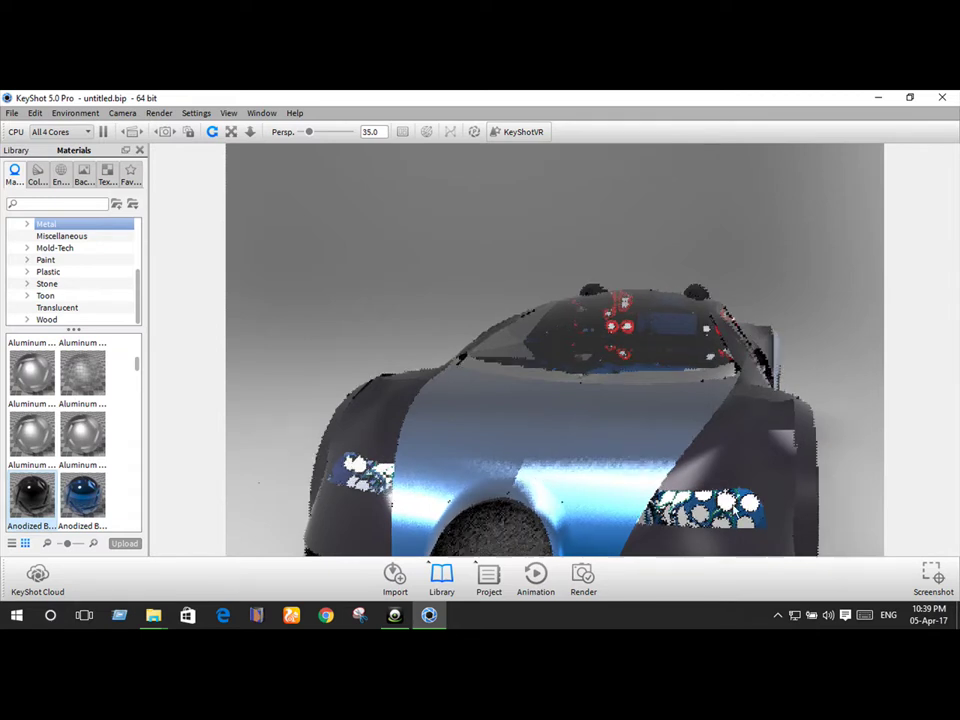
scroll(733, 499, "down", 5)
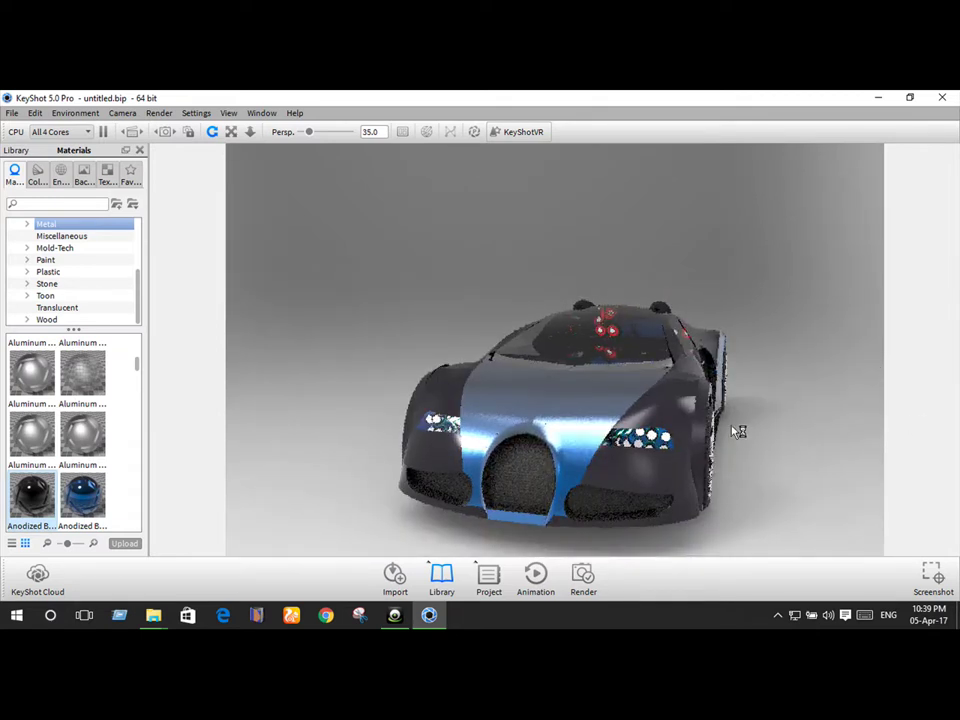
mouse_move(705, 438)
left_mouse_down()
mouse_move(661, 441)
mouse_move(413, 369)
left_mouse_up()
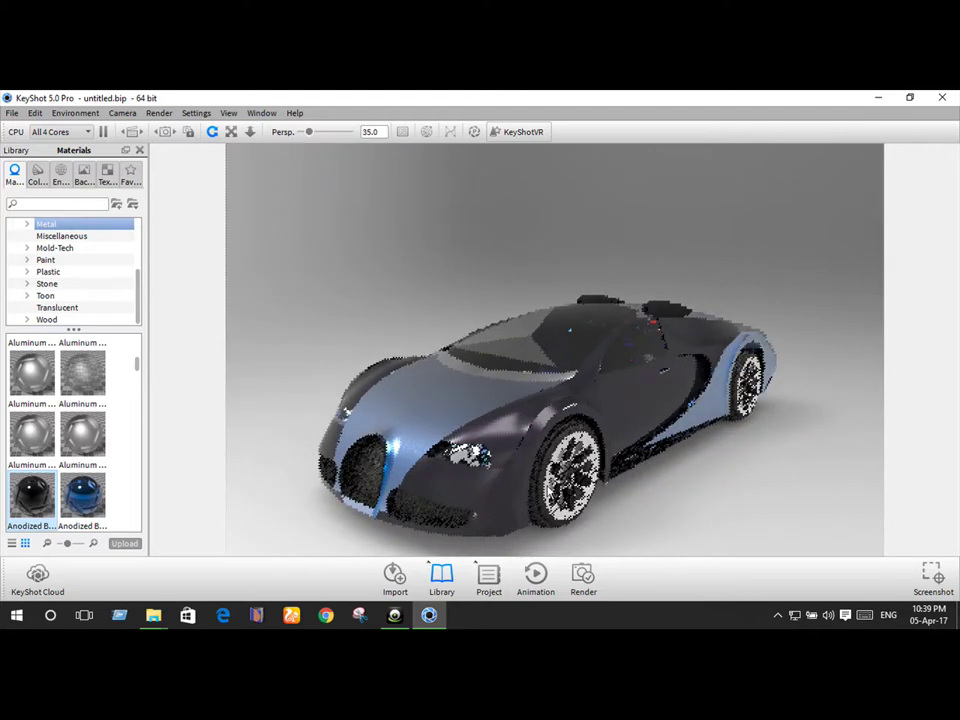
scroll(484, 486, "up", 2)
scroll(475, 486, "up", 2)
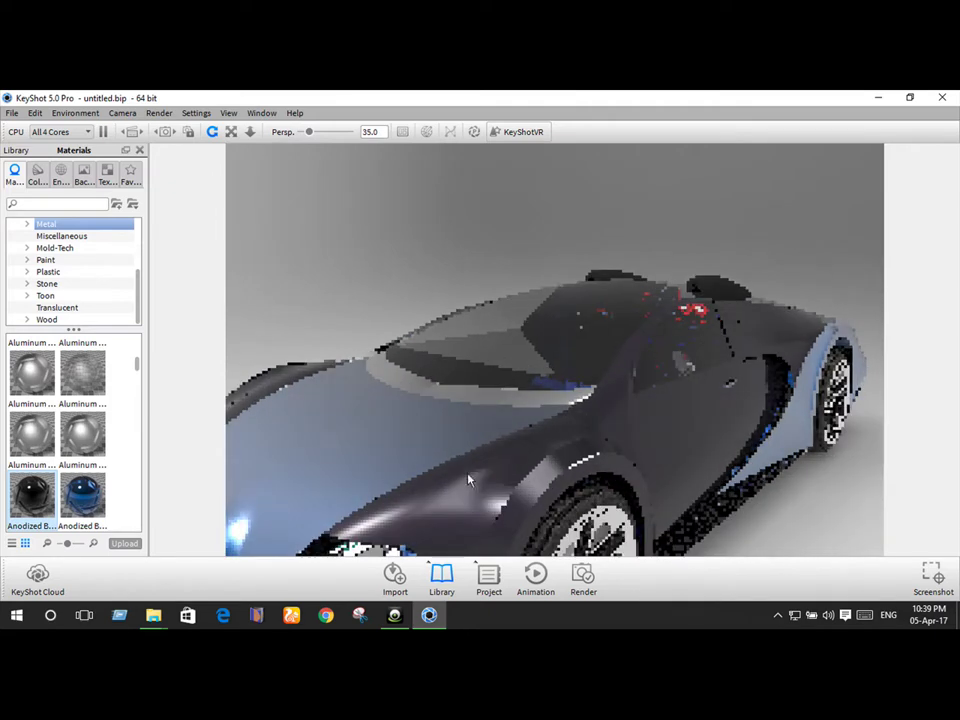
scroll(466, 486, "up", 2)
mouse_move(461, 486)
left_mouse_down()
mouse_move(570, 372)
mouse_move(595, 380)
left_mouse_up()
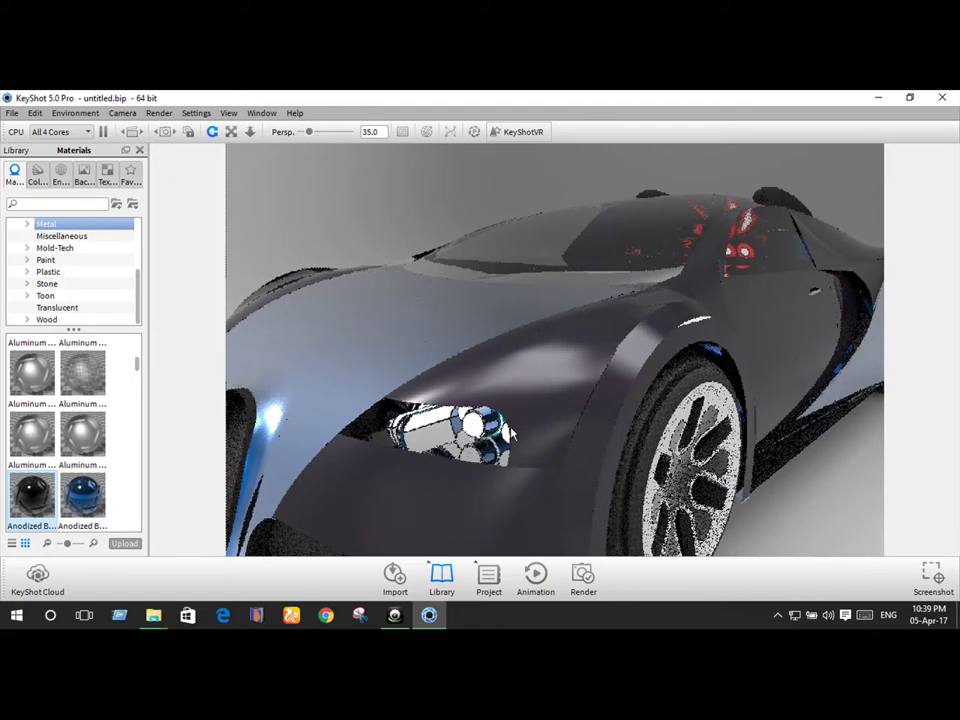
left_click_drag(512, 435, 637, 420)
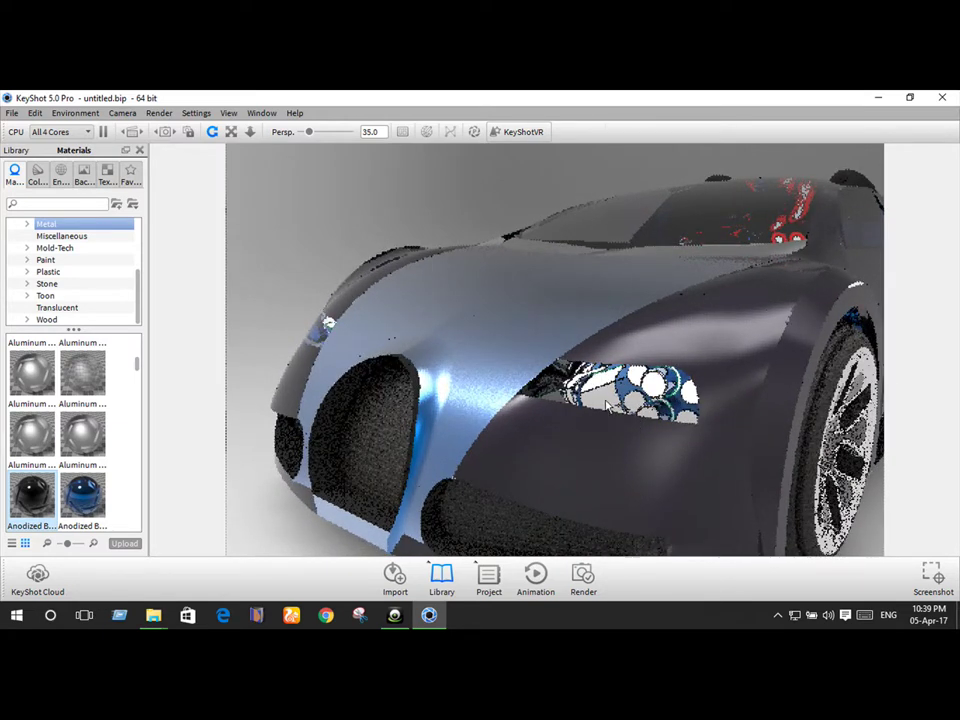
right_click(607, 404)
left_click(620, 193)
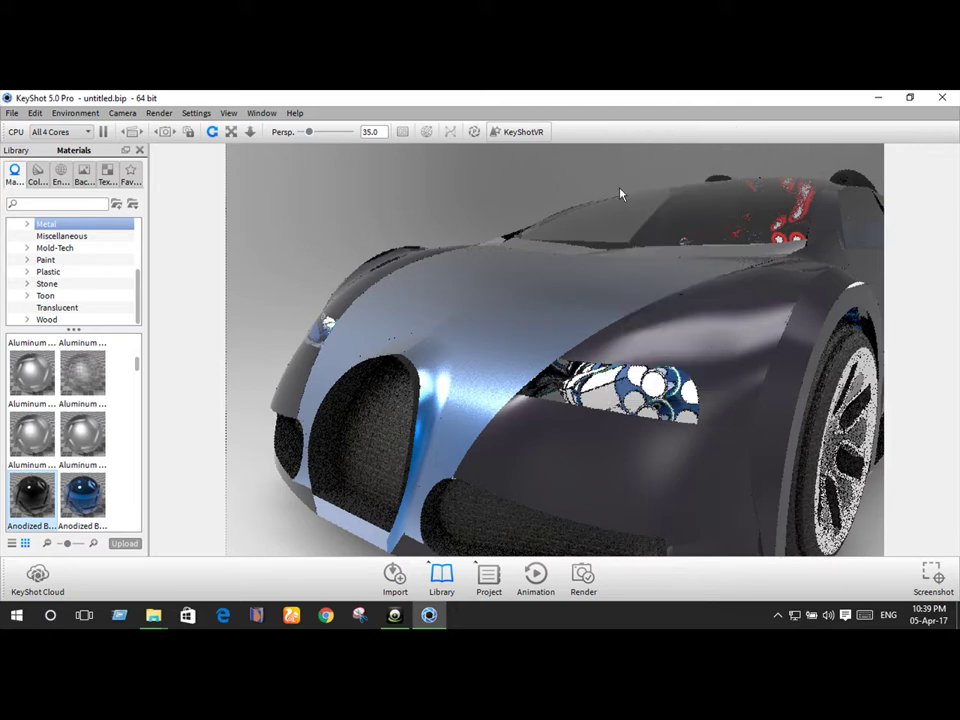
left_click_drag(230, 478, 606, 410)
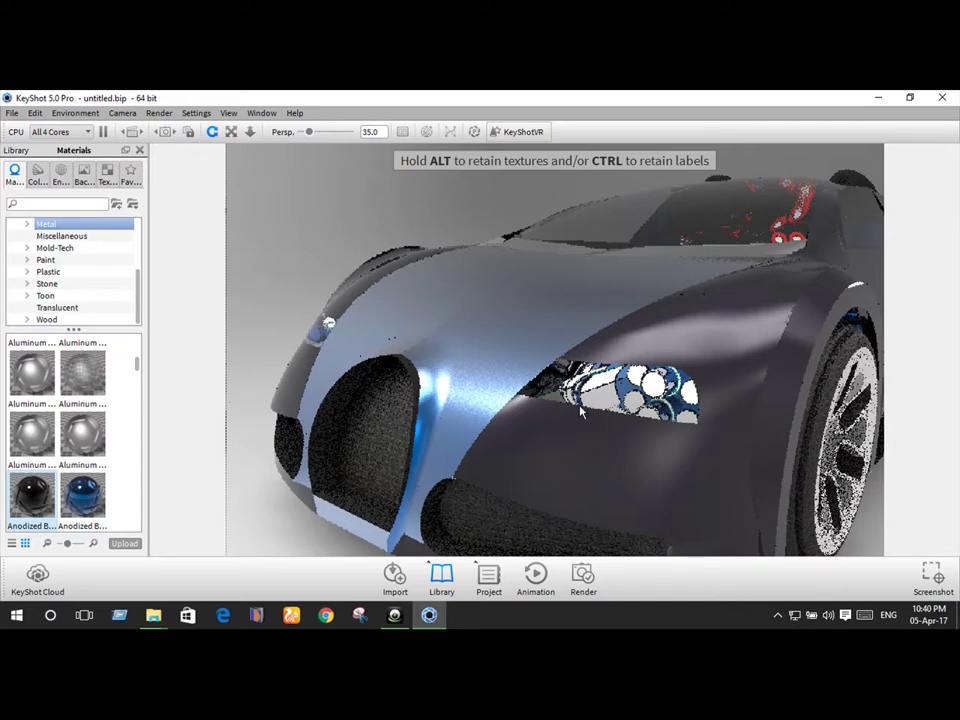
right_click(607, 392)
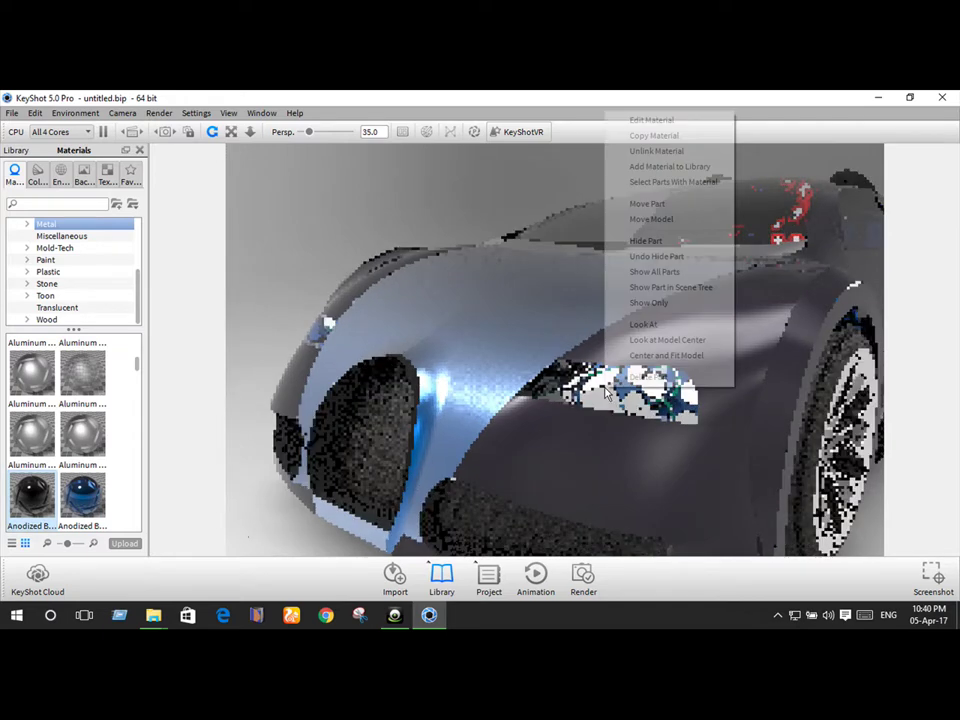
left_click(646, 241)
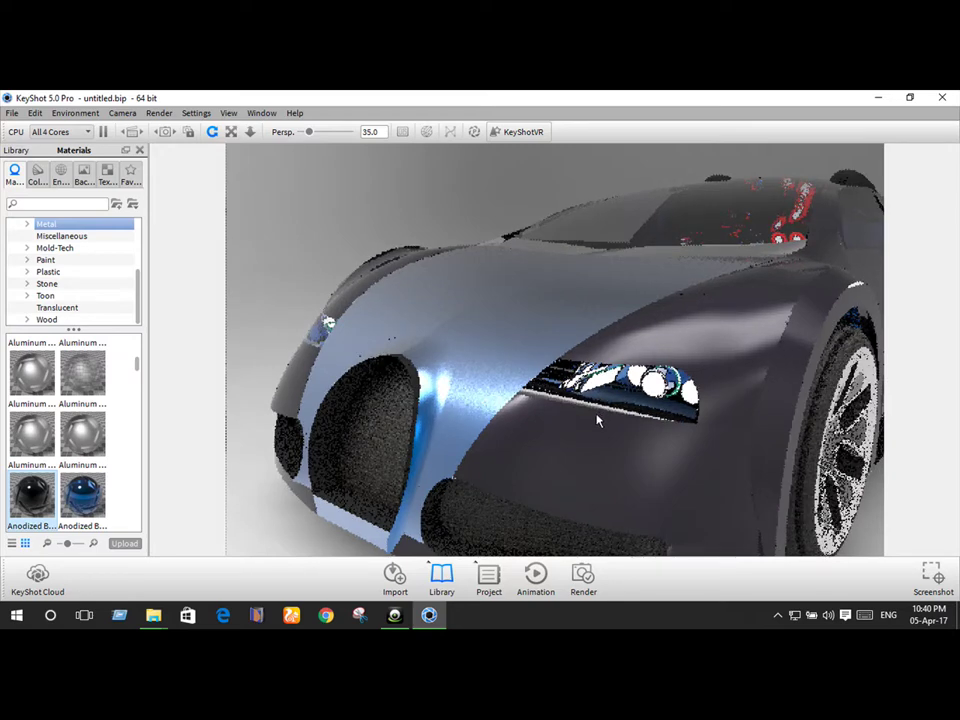
left_click_drag(597, 421, 598, 478)
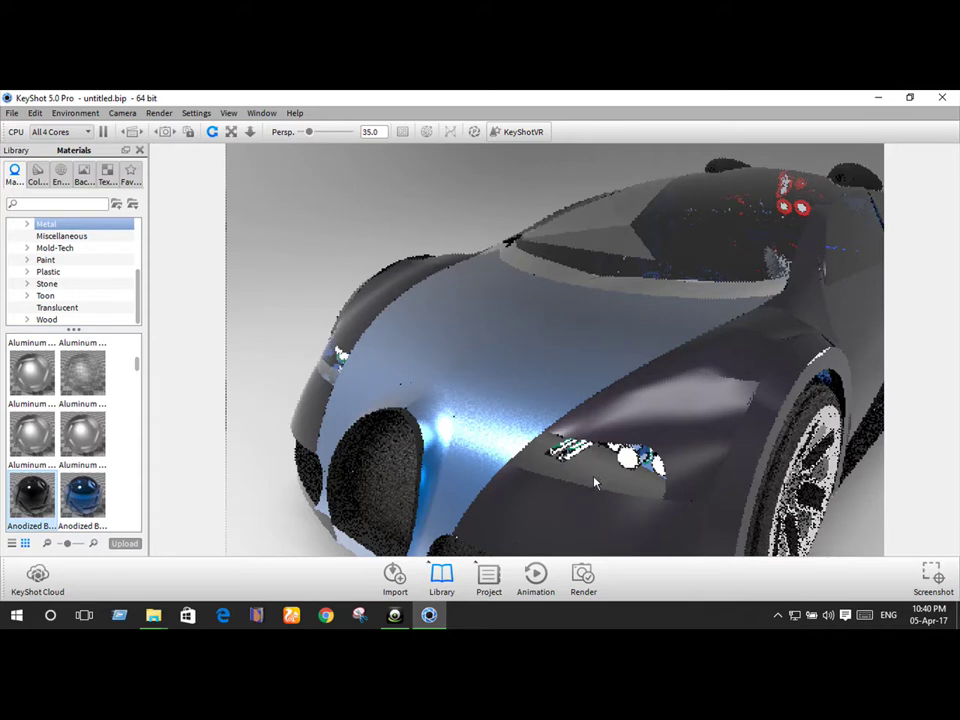
mouse_move(594, 483)
left_mouse_down()
mouse_move(604, 432)
mouse_move(681, 399)
mouse_move(691, 364)
left_mouse_up()
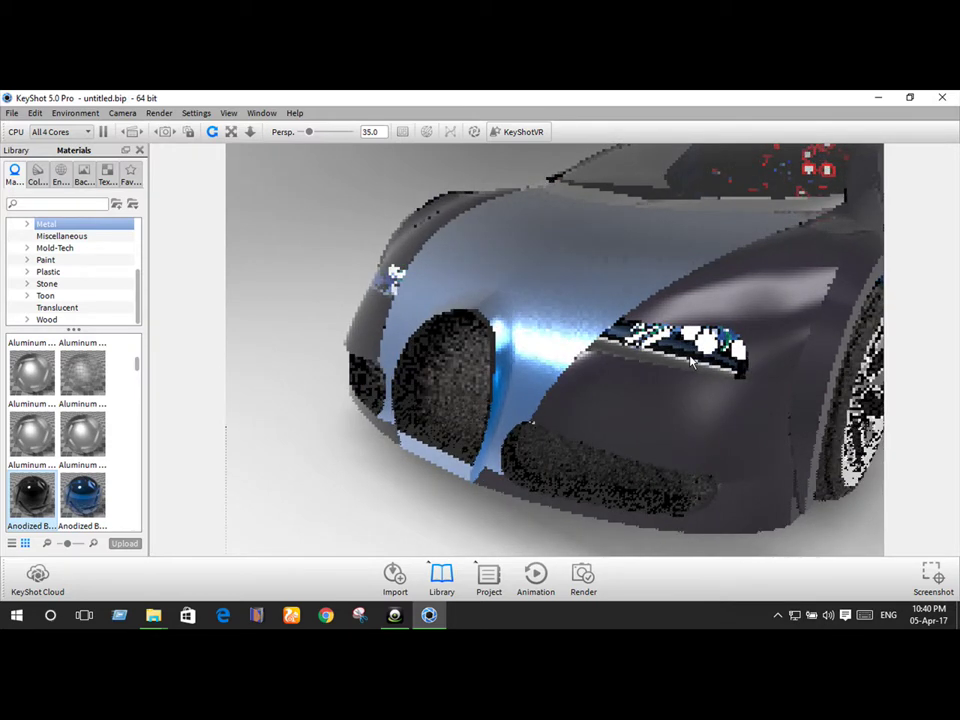
right_click(691, 364)
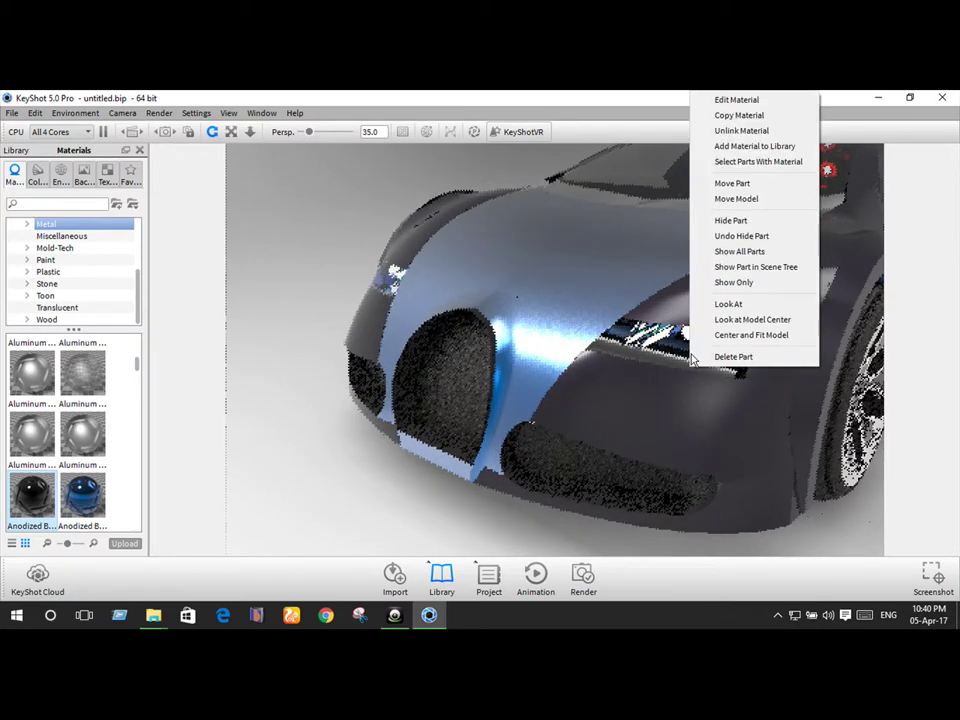
left_click(736, 239)
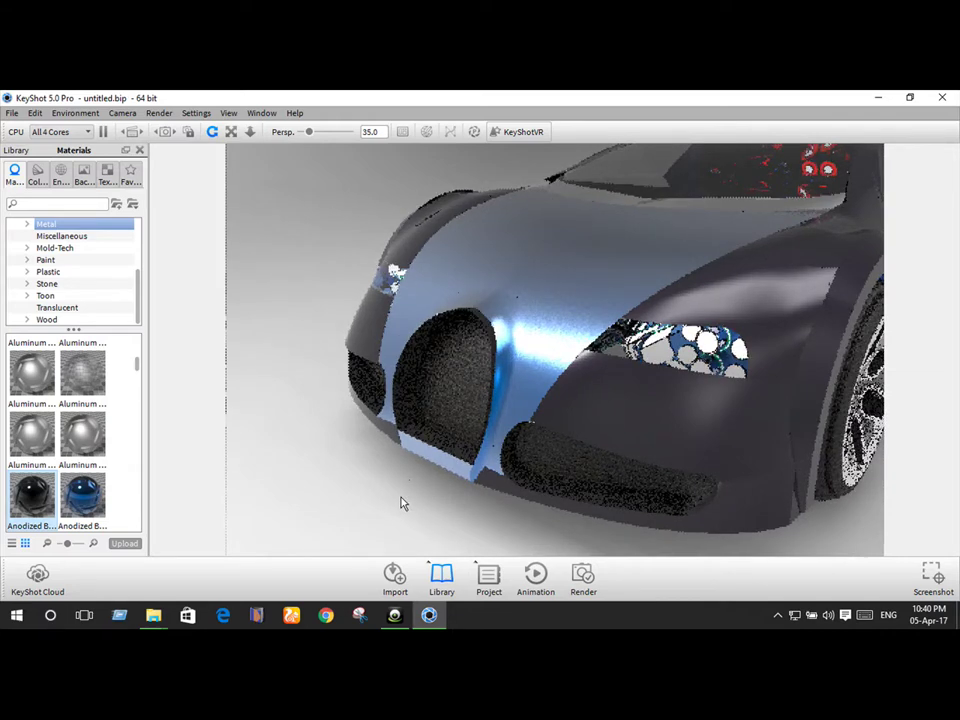
scroll(410, 500, "down", 5)
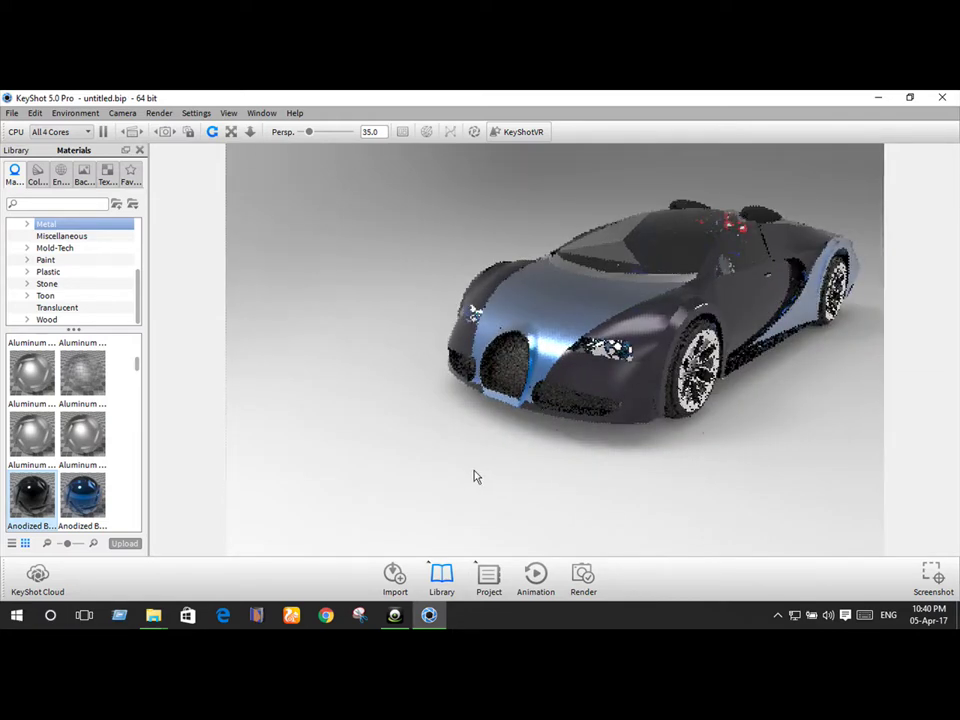
left_click_drag(476, 476, 463, 474)
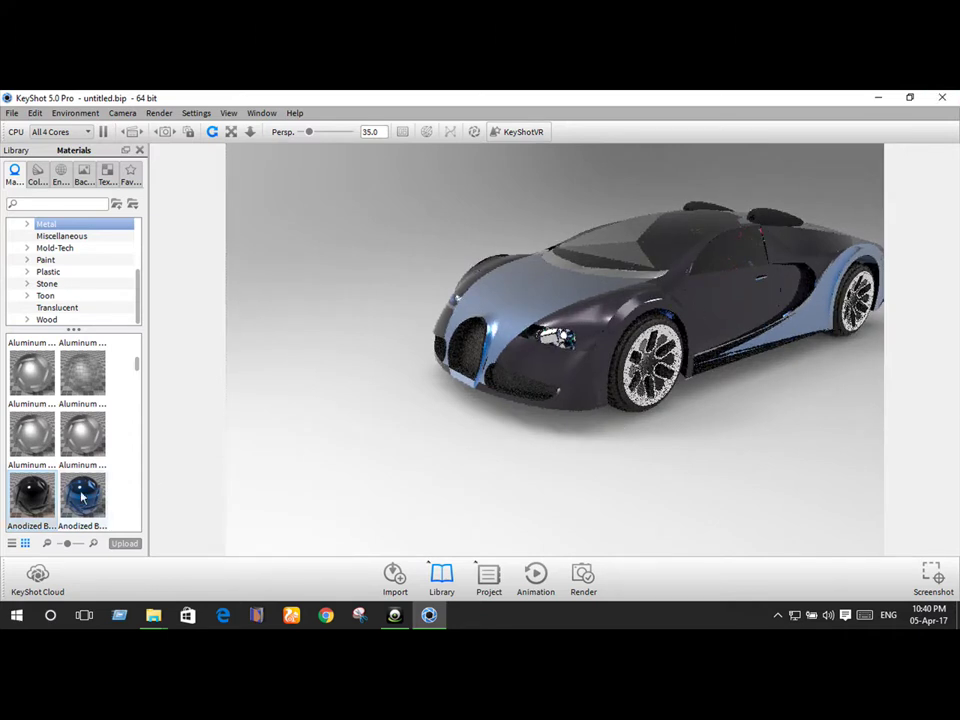
Step: Apply Anodized Blue to the side panels and unlink the roof part's shared material
mouse_move(82, 493)
left_mouse_down()
mouse_move(710, 376)
mouse_move(724, 394)
left_mouse_up()
left_click_drag(710, 401, 660, 422)
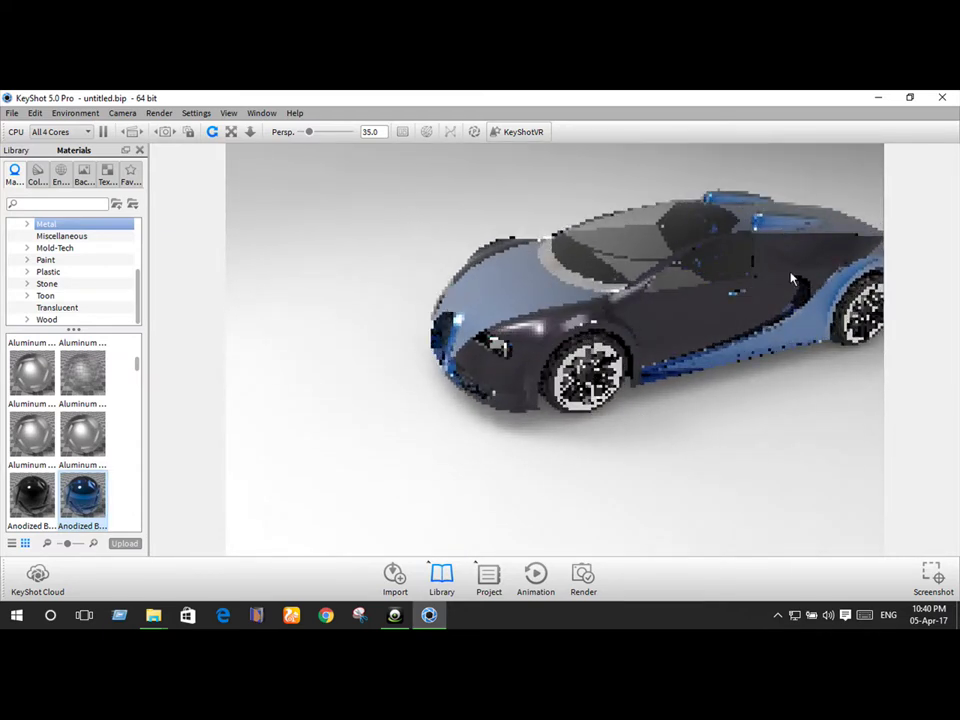
right_click(781, 224)
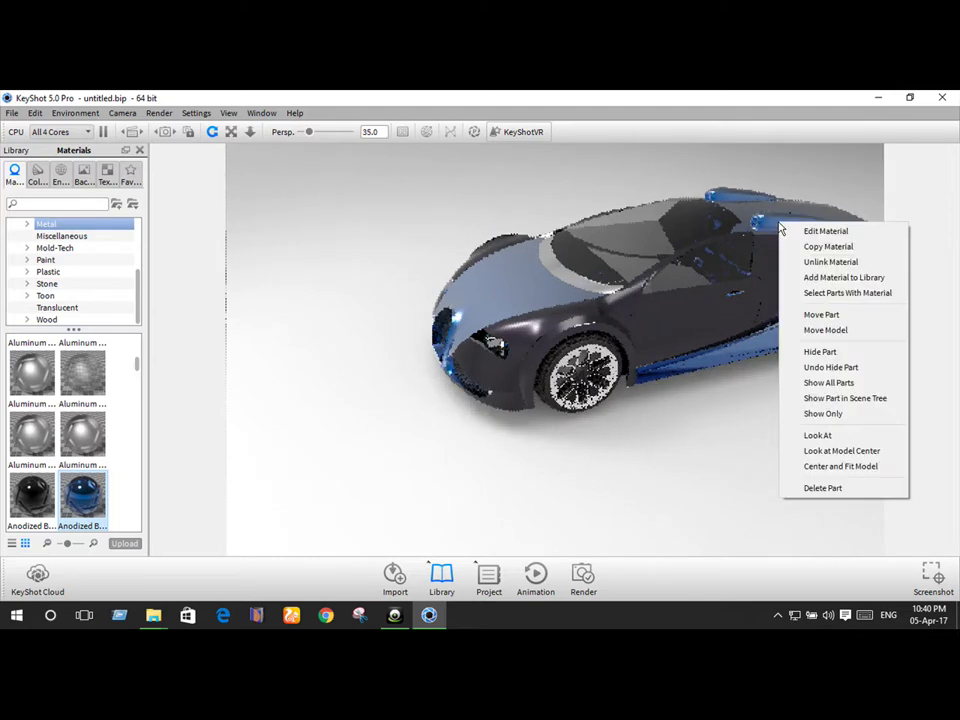
left_click(830, 262)
Step: Apply anodized black, change the rear part's options, and drop a separate material onto the roof
mouse_move(32, 495)
left_mouse_down()
mouse_move(798, 232)
mouse_move(762, 210)
left_mouse_up()
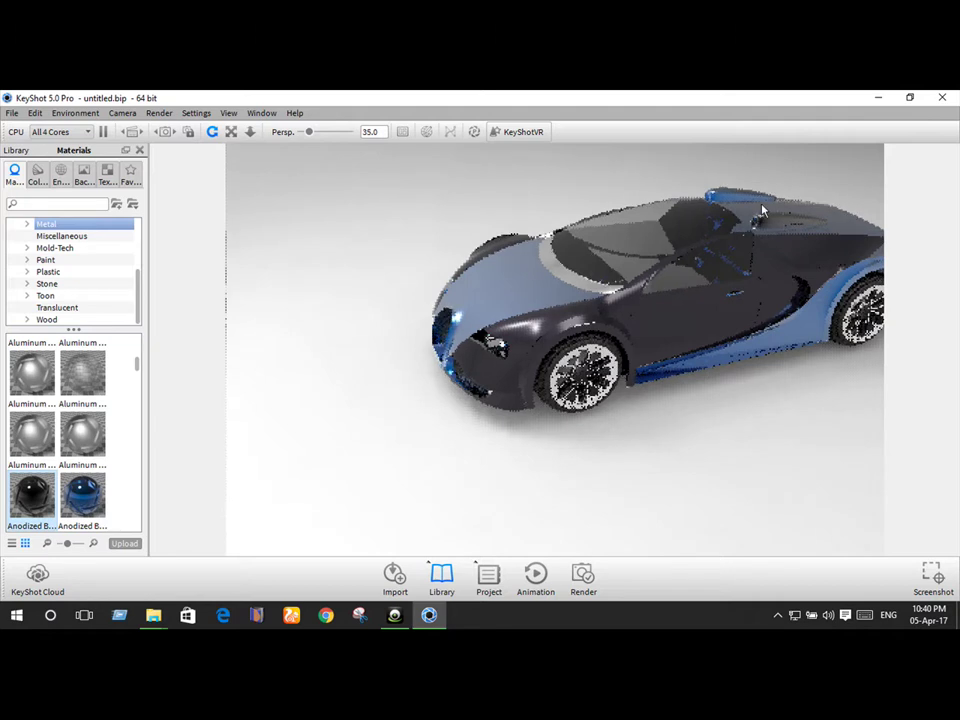
right_click(738, 191)
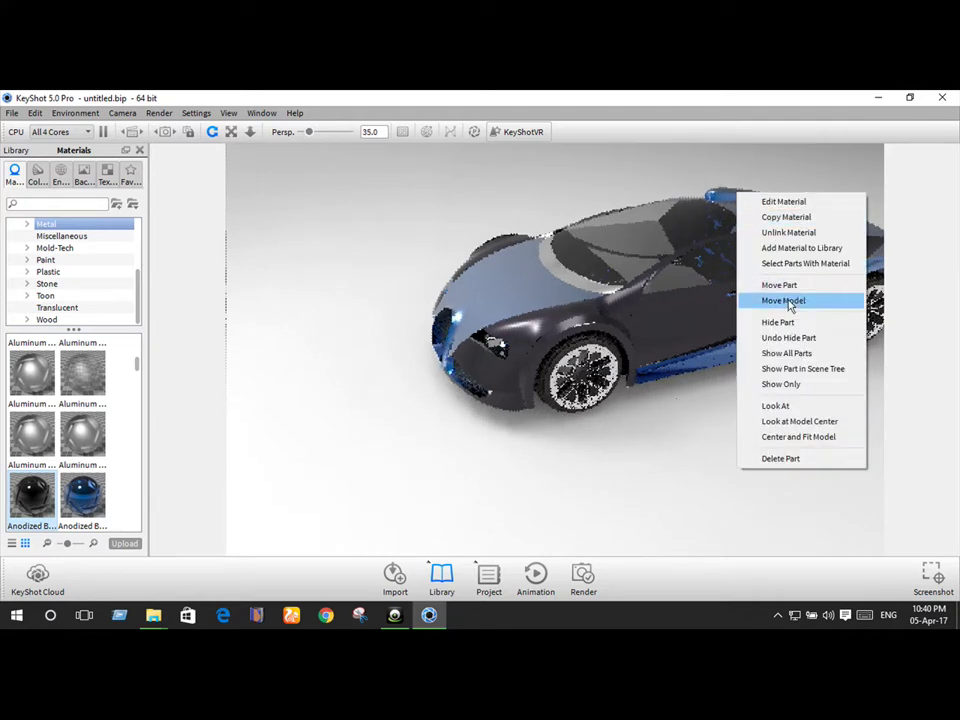
left_click(771, 232)
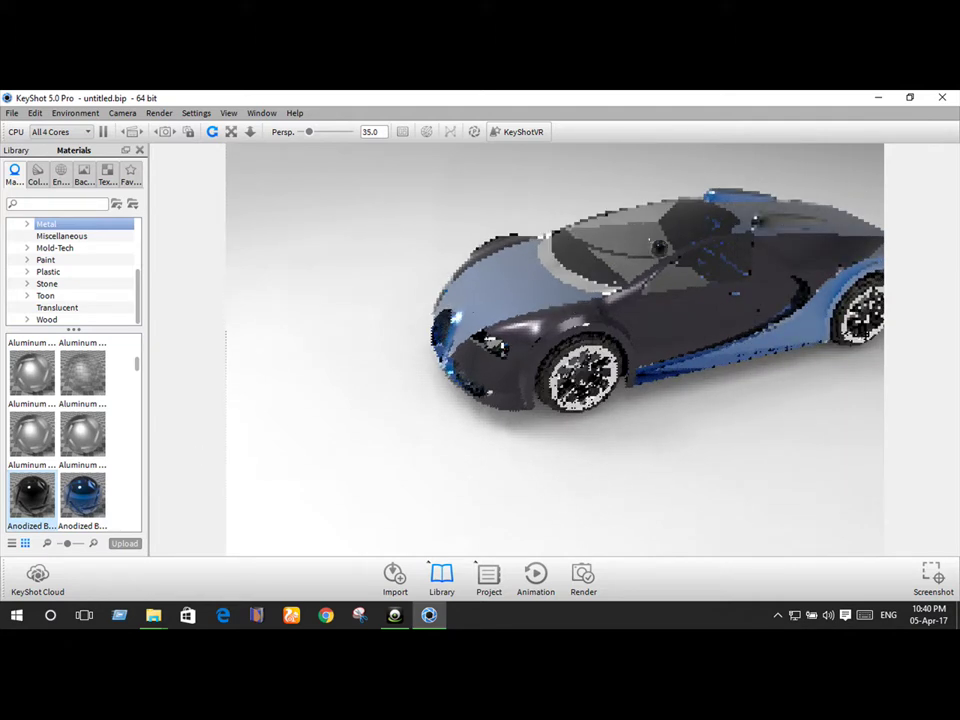
left_click_drag(658, 247, 740, 200)
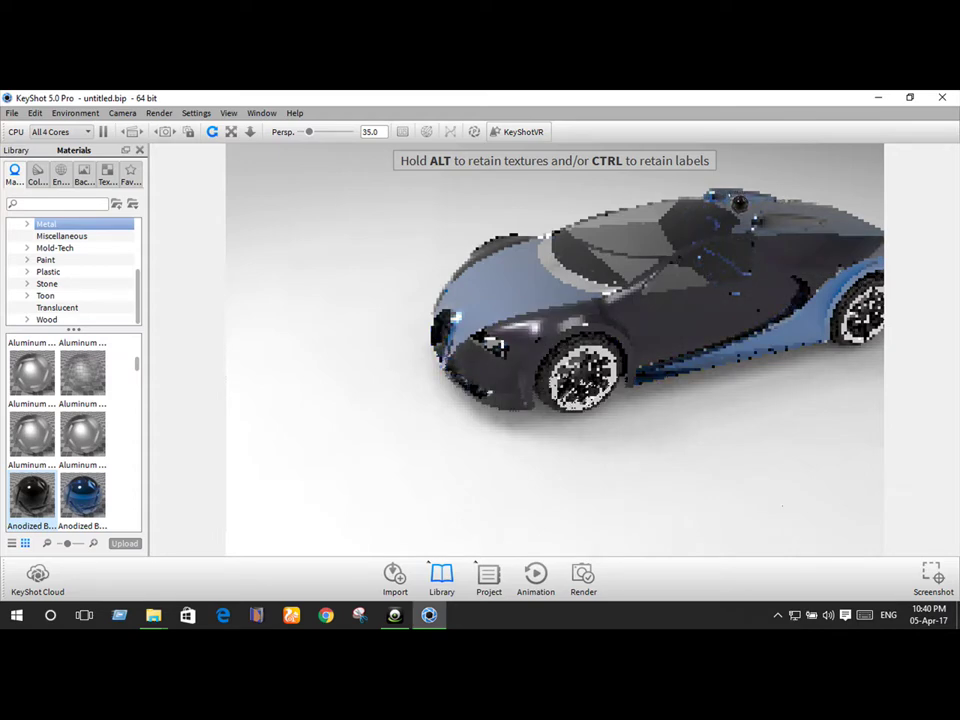
mouse_move(740, 200)
left_mouse_down()
mouse_move(742, 218)
mouse_move(578, 282)
left_mouse_up()
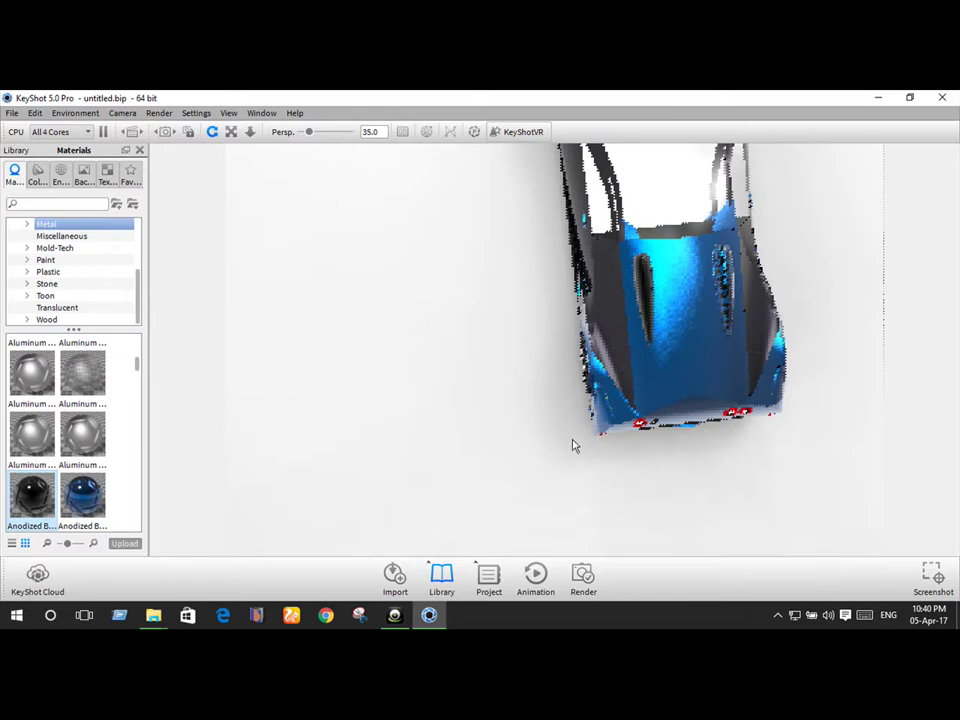
Step: Orbit from the top-down rear view to a front three-quarter angle and zoom in on the nose
mouse_move(581, 441)
left_mouse_down()
mouse_move(413, 314)
mouse_move(386, 306)
mouse_move(328, 330)
mouse_move(336, 351)
mouse_move(480, 394)
mouse_move(326, 398)
mouse_move(600, 454)
left_mouse_up()
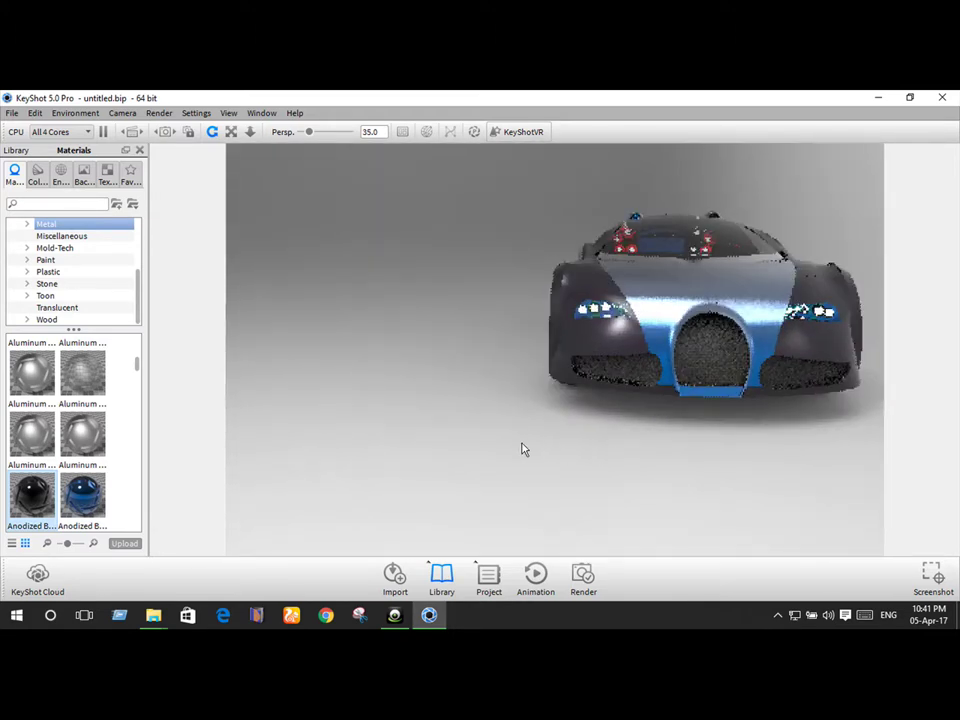
mouse_move(521, 448)
left_mouse_down()
mouse_move(476, 457)
mouse_move(673, 299)
left_mouse_up()
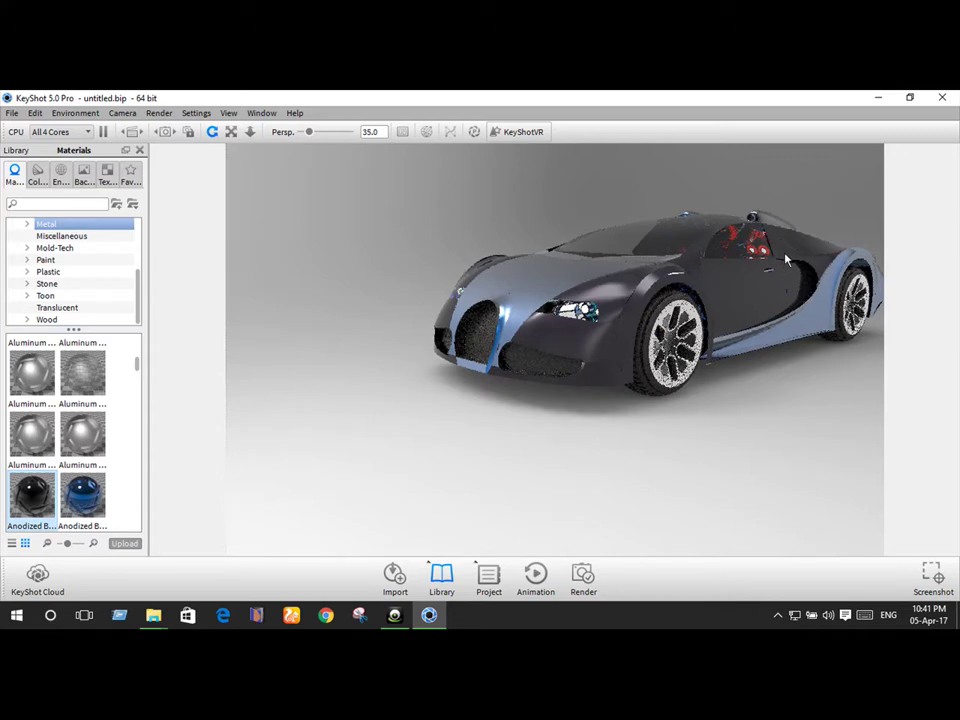
scroll(642, 335, "up", 2)
scroll(620, 322, "up", 2)
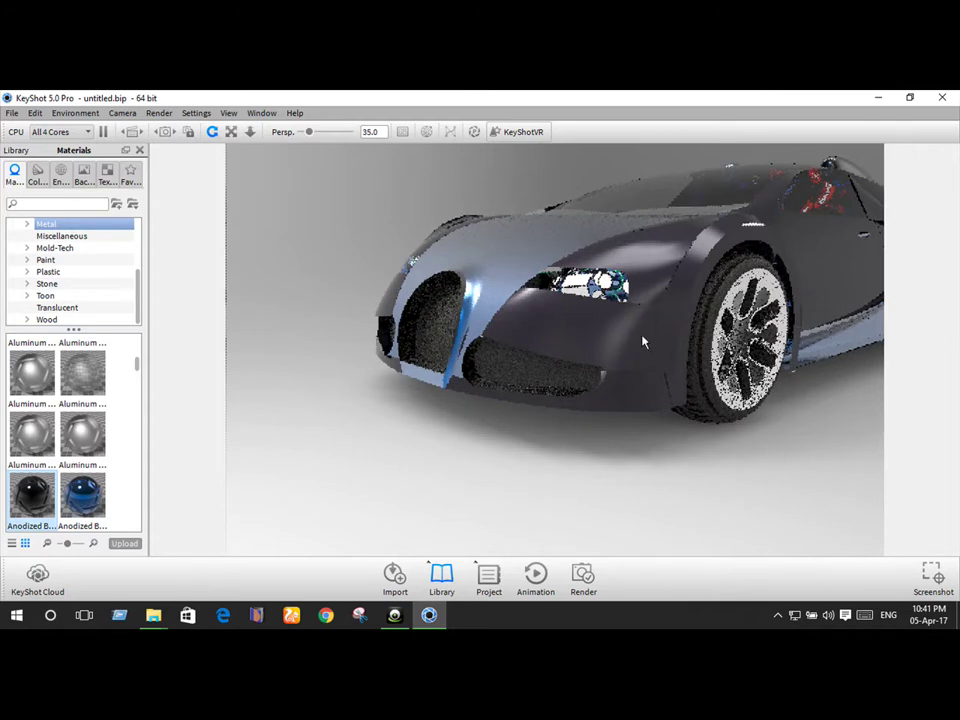
Step: Hide the headlight cover to expose its internals and zoom closer to the nose
left_click_drag(613, 318, 560, 350)
right_click(648, 343)
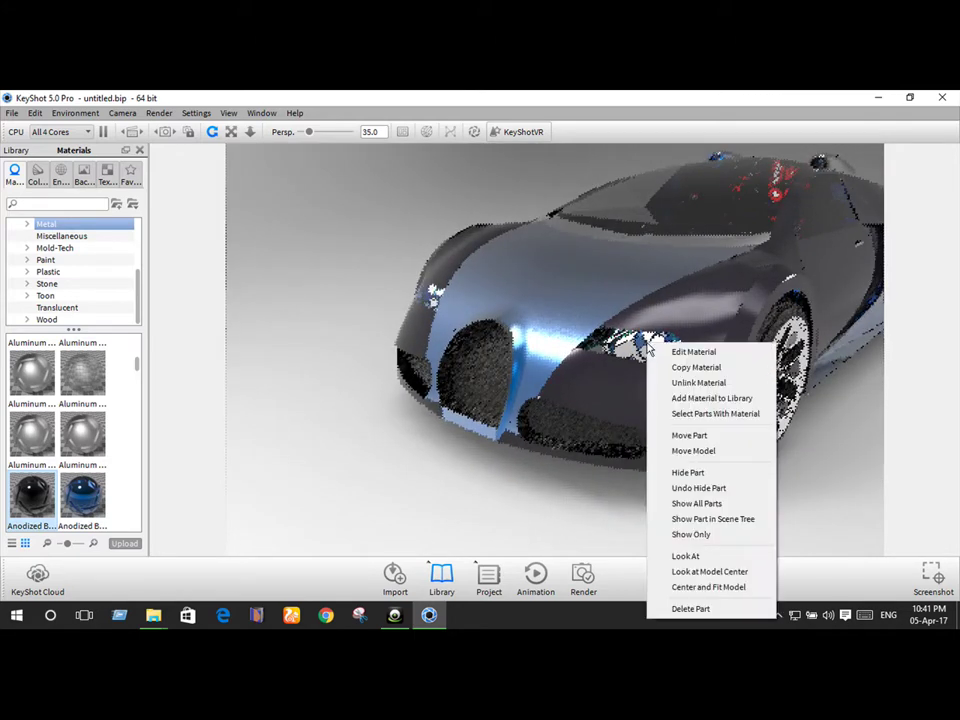
left_click(690, 472)
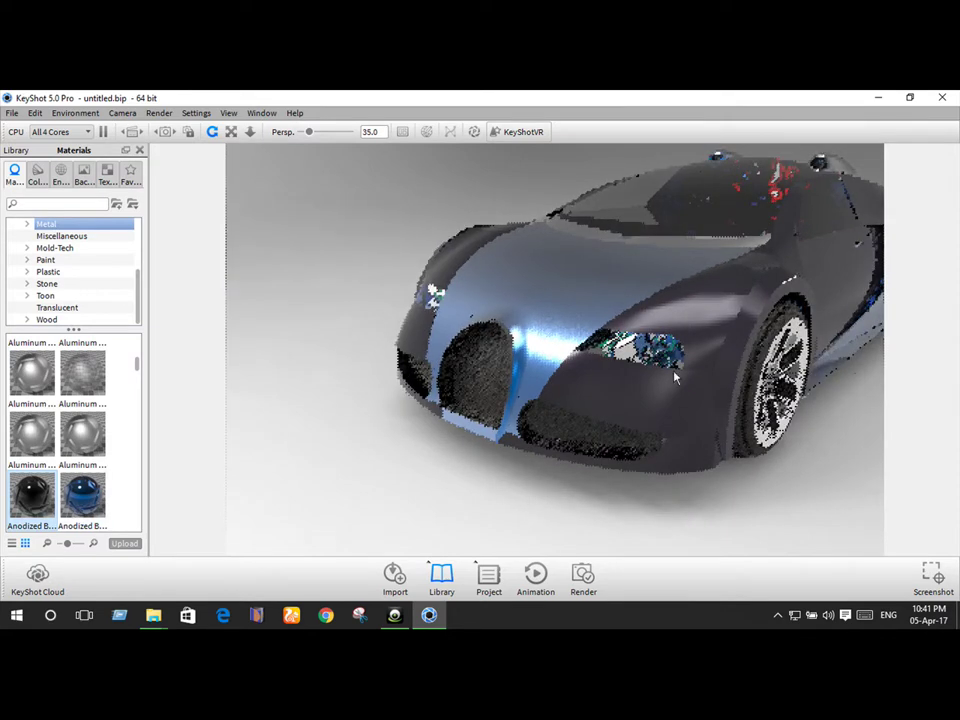
left_click_drag(680, 356, 684, 360)
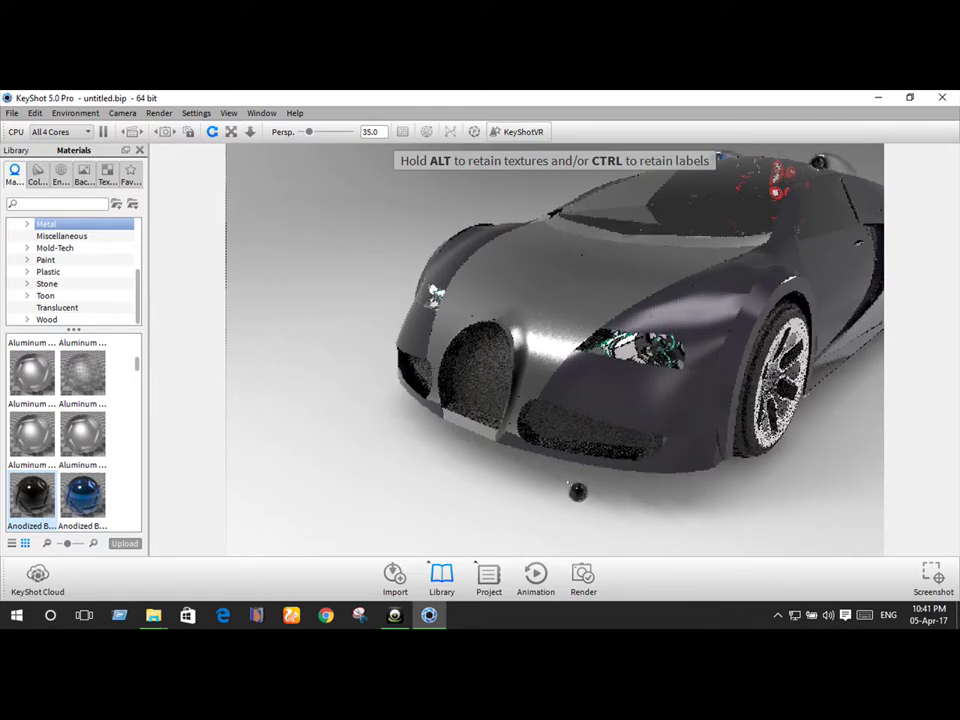
left_click_drag(684, 358, 493, 500)
scroll(671, 399, "up", 2)
scroll(688, 372, "up", 3)
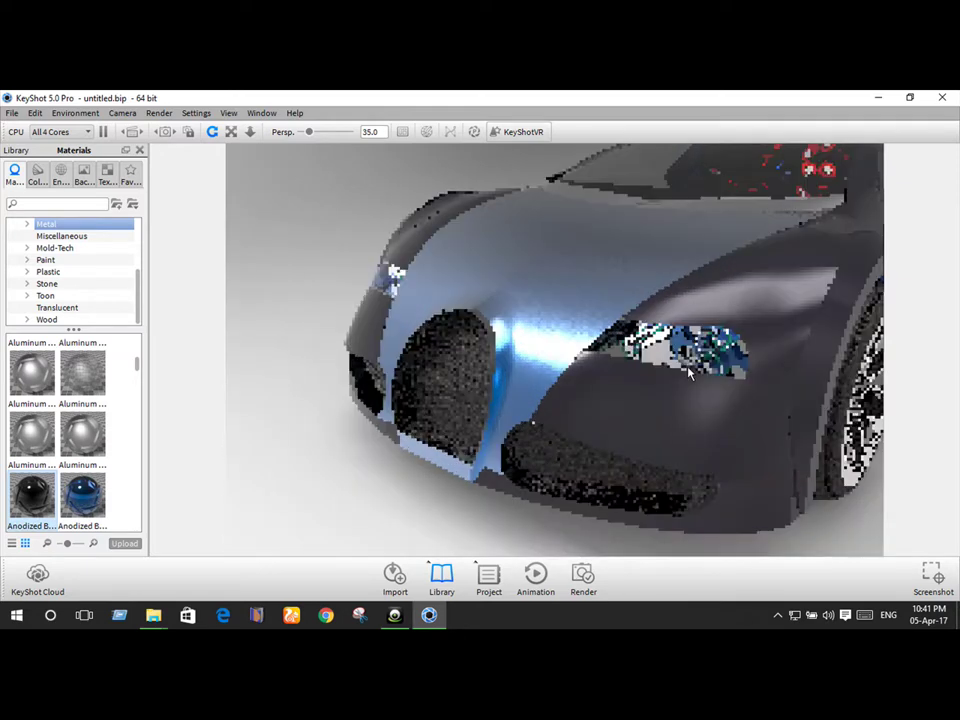
scroll(735, 368, "up", 2)
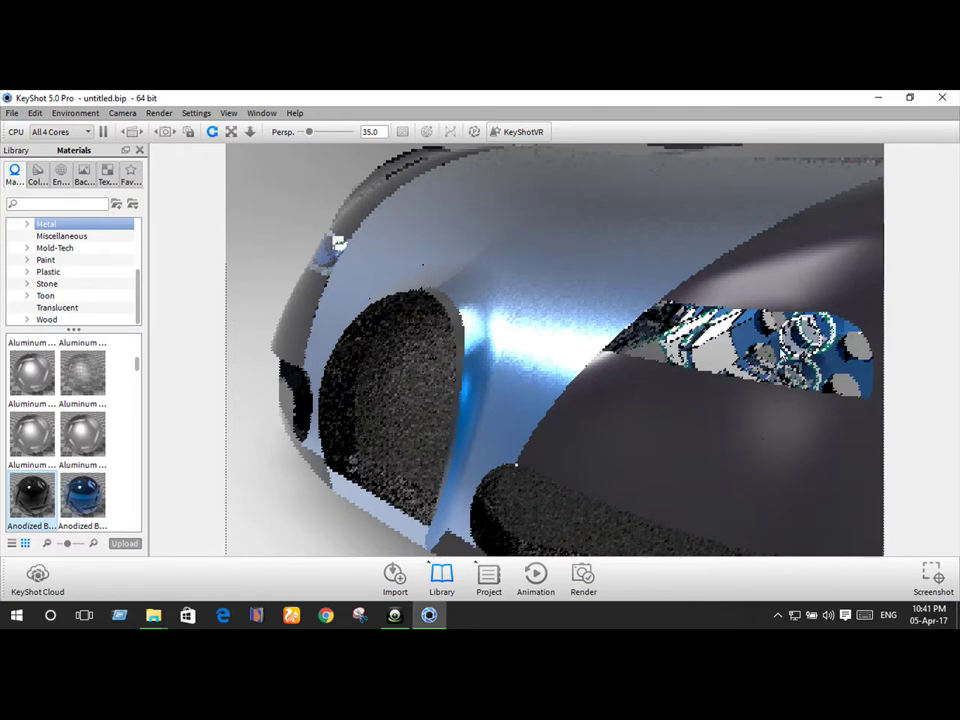
Step: Unlink the panel beside the headlight, apply Anodized Black to it, and zoom back out
right_click(851, 372)
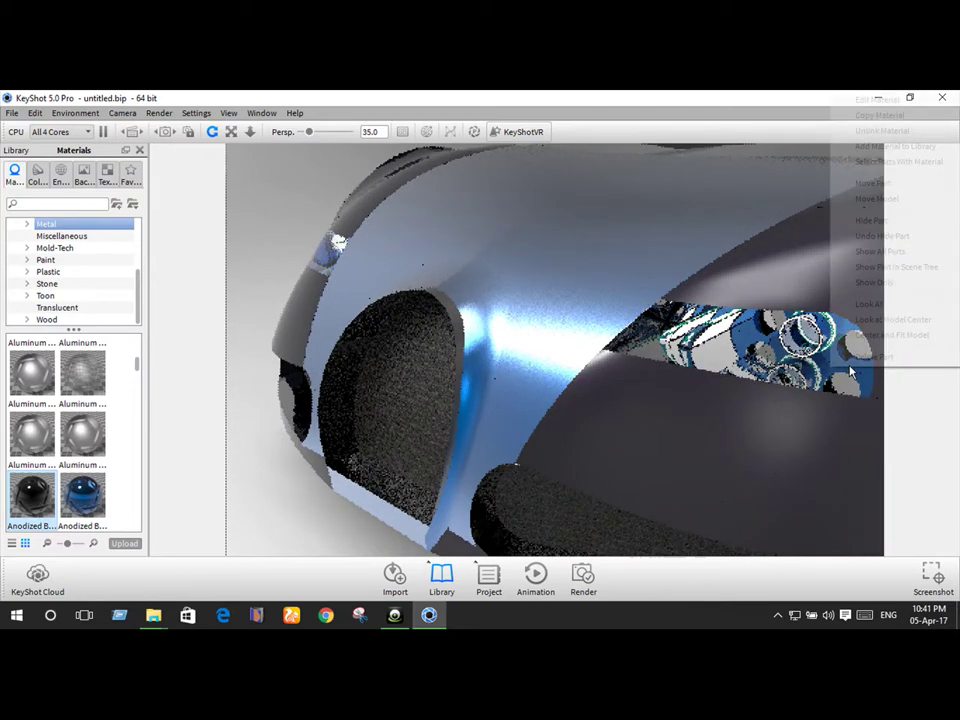
left_click(882, 131)
mouse_move(32, 493)
left_mouse_down()
mouse_move(868, 381)
mouse_move(846, 372)
left_mouse_up()
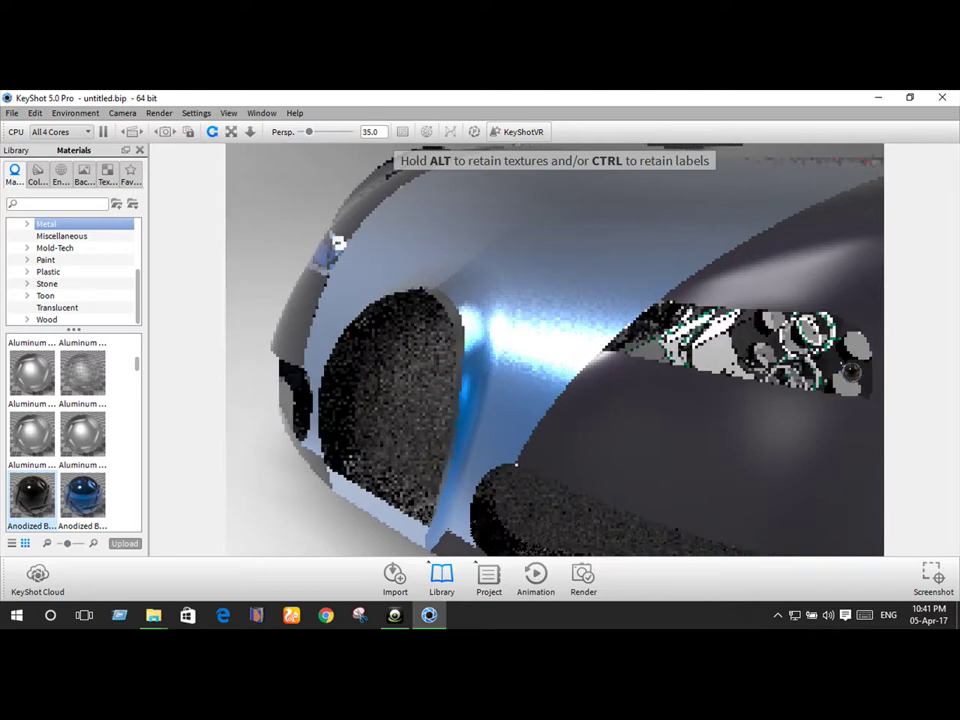
left_click_drag(846, 372, 841, 369)
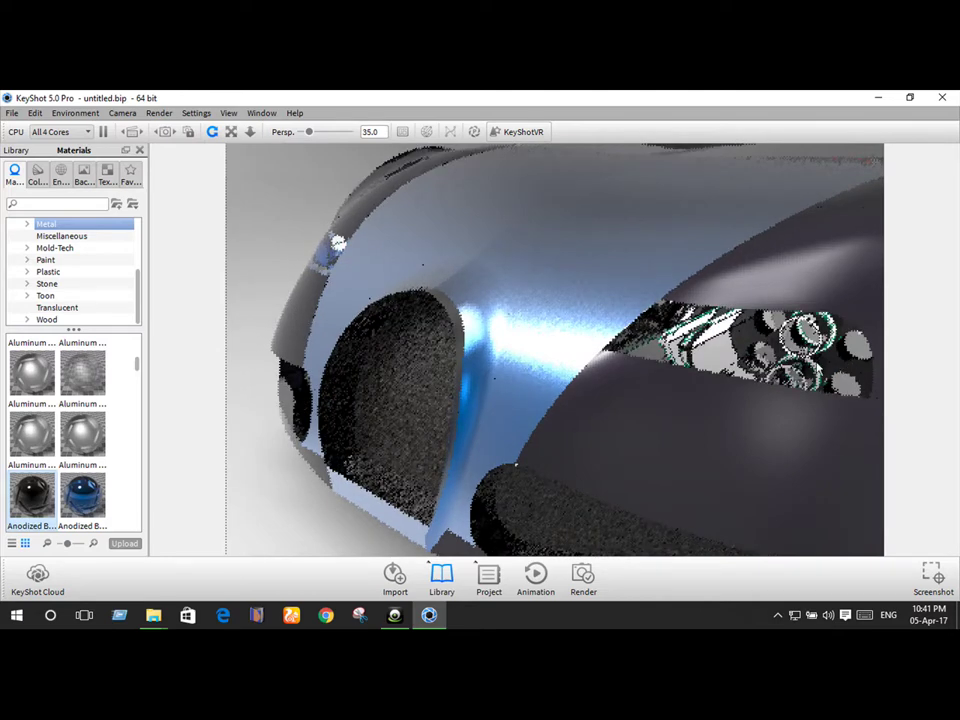
scroll(692, 392, "down", 3)
scroll(692, 392, "down", 3)
Step: Choose an option from a front part's context menu, then orbit and zoom to a low, left-facing three-quarter view
scroll(692, 392, "down", 2)
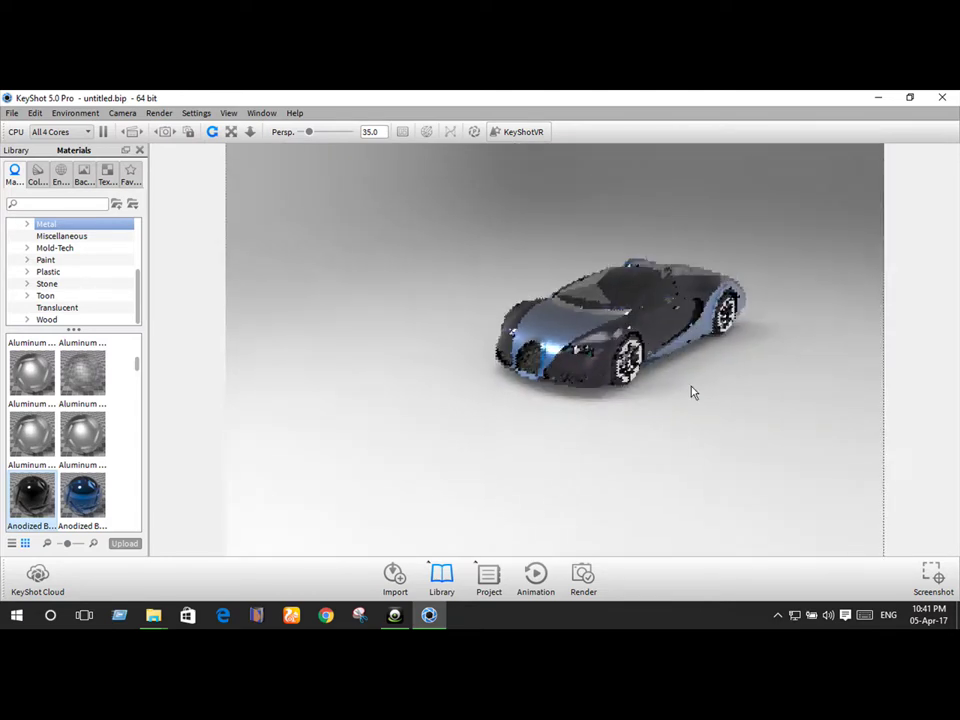
right_click(580, 352)
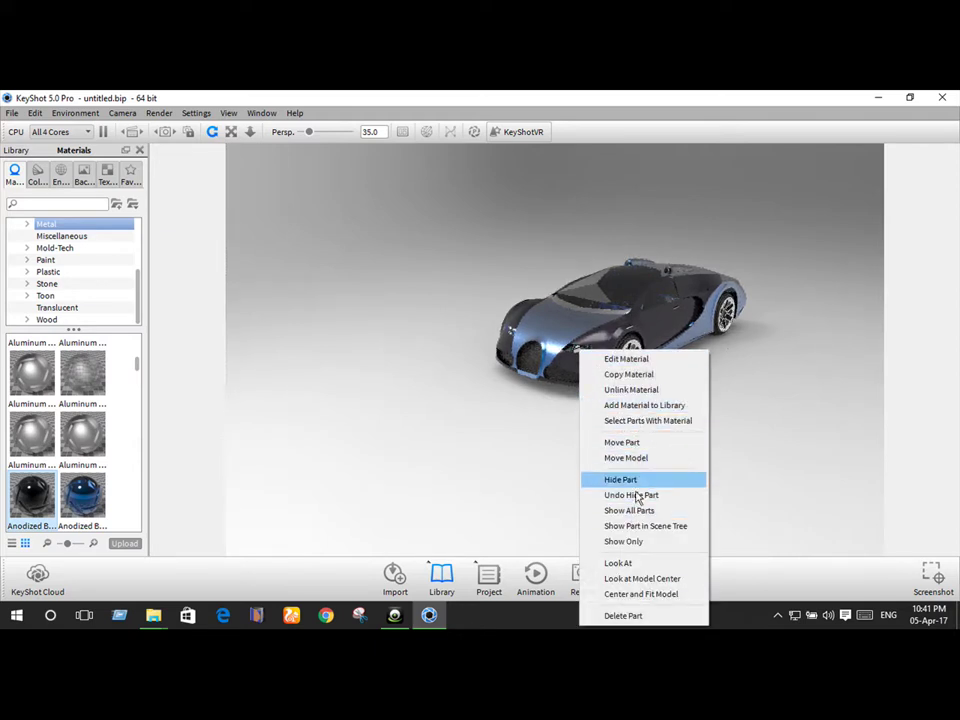
left_click(640, 481)
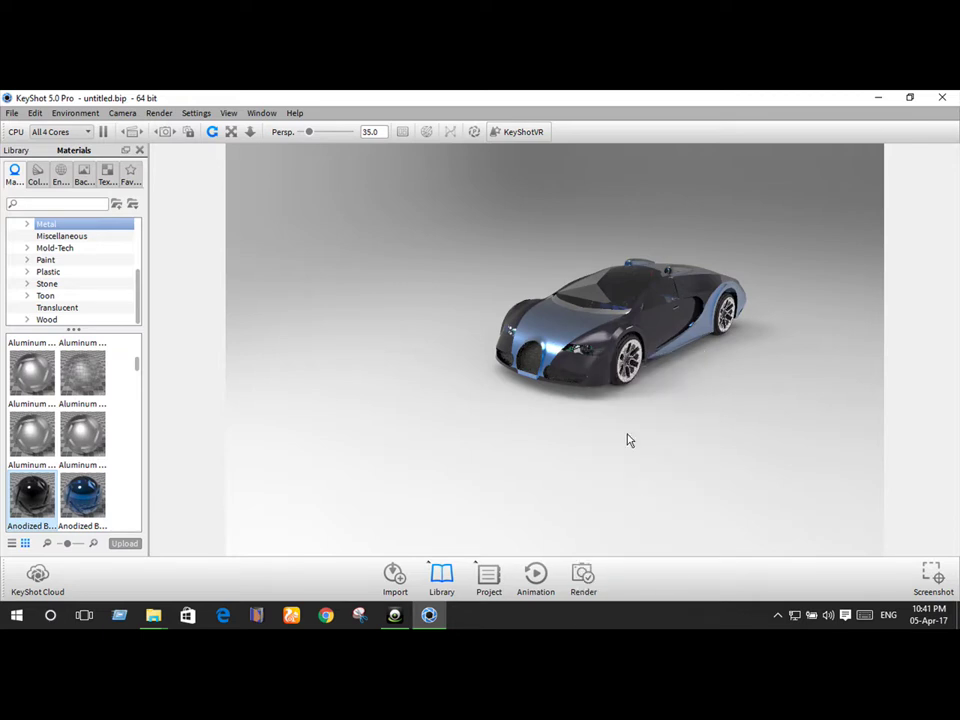
scroll(615, 401, "up", 2)
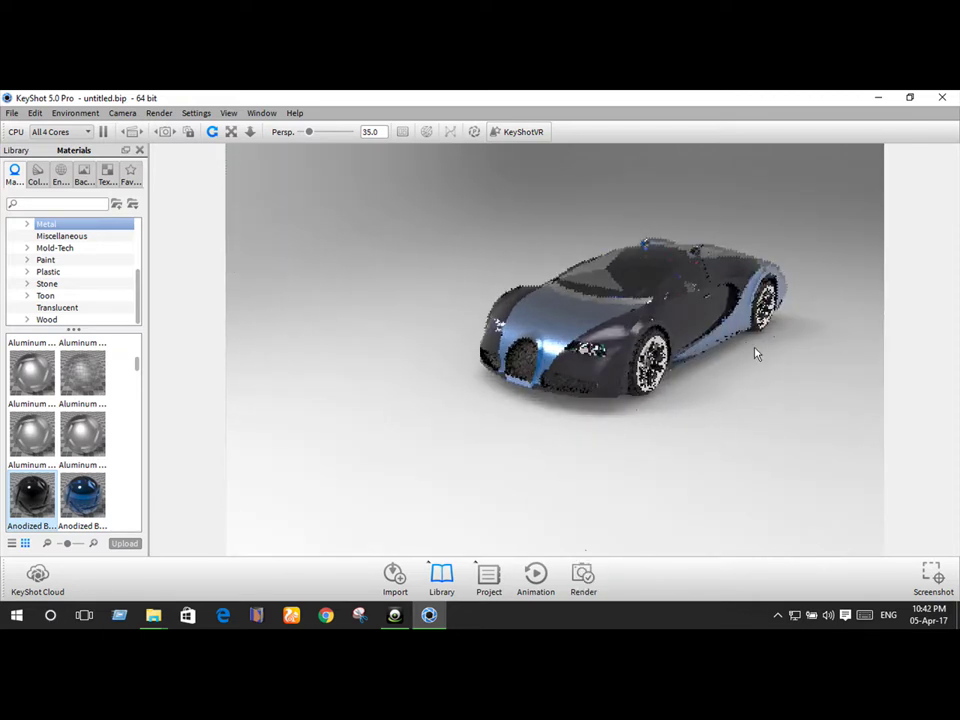
scroll(831, 285, "up", 2)
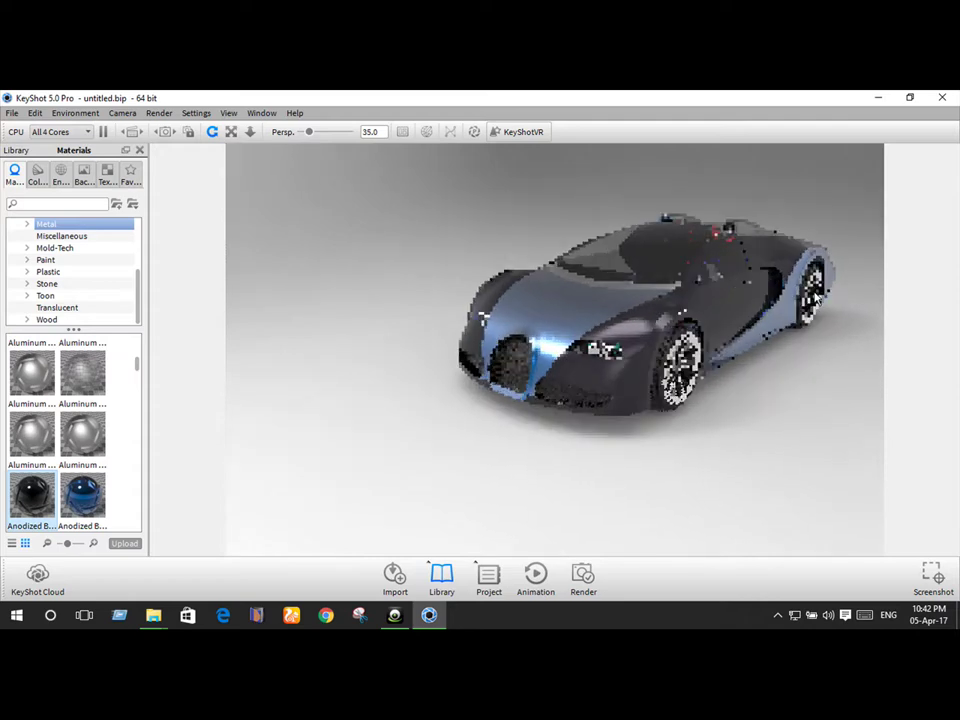
left_click_drag(818, 297, 668, 340)
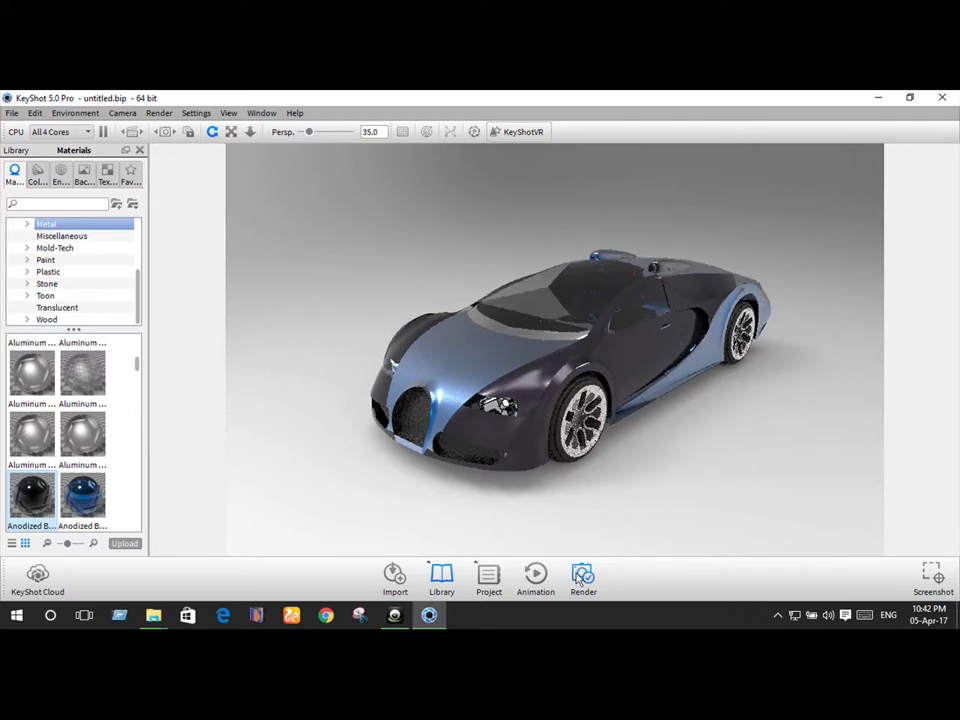
mouse_move(553, 537)
left_mouse_down()
mouse_move(566, 506)
mouse_move(495, 516)
left_mouse_up()
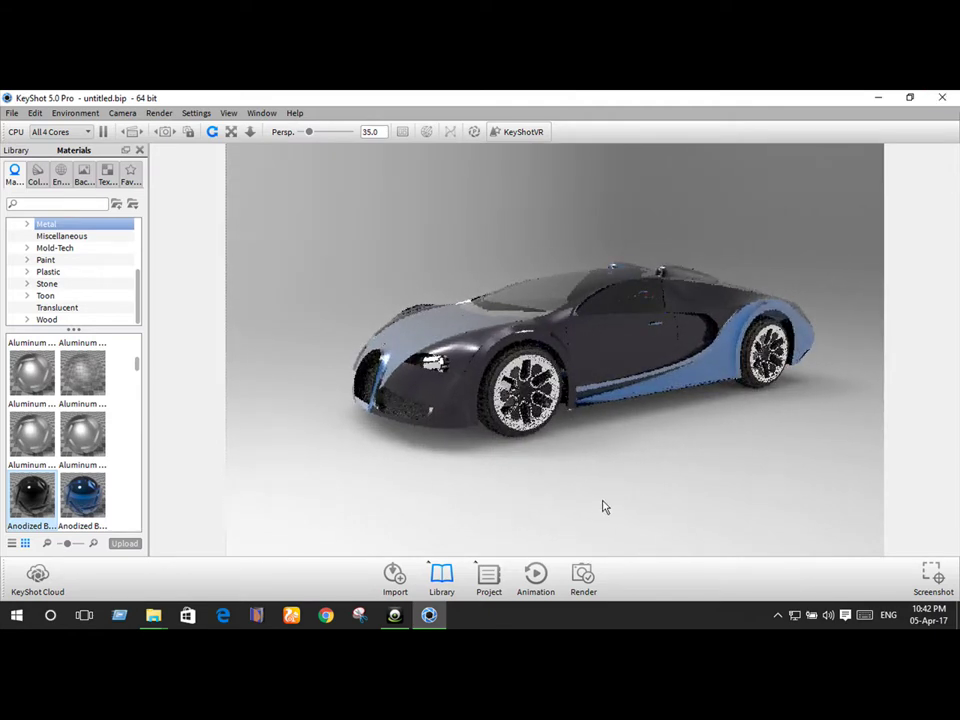
Step: Render the still as untitled.143.jpg at the 1920x1205 preset, then minimize the progress window
left_click(582, 576)
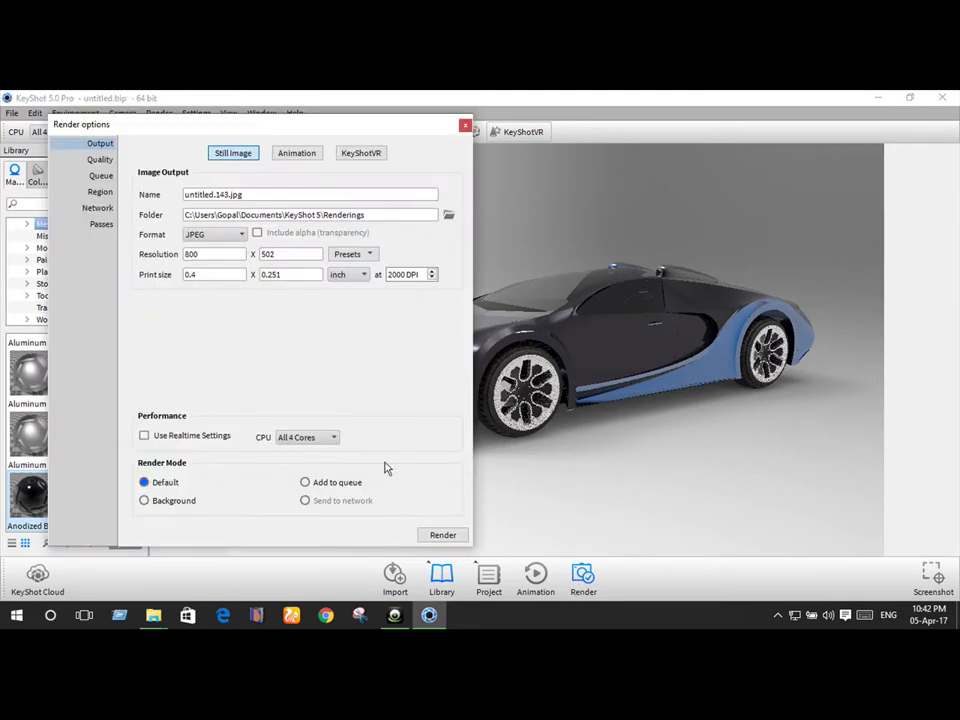
left_click(349, 256)
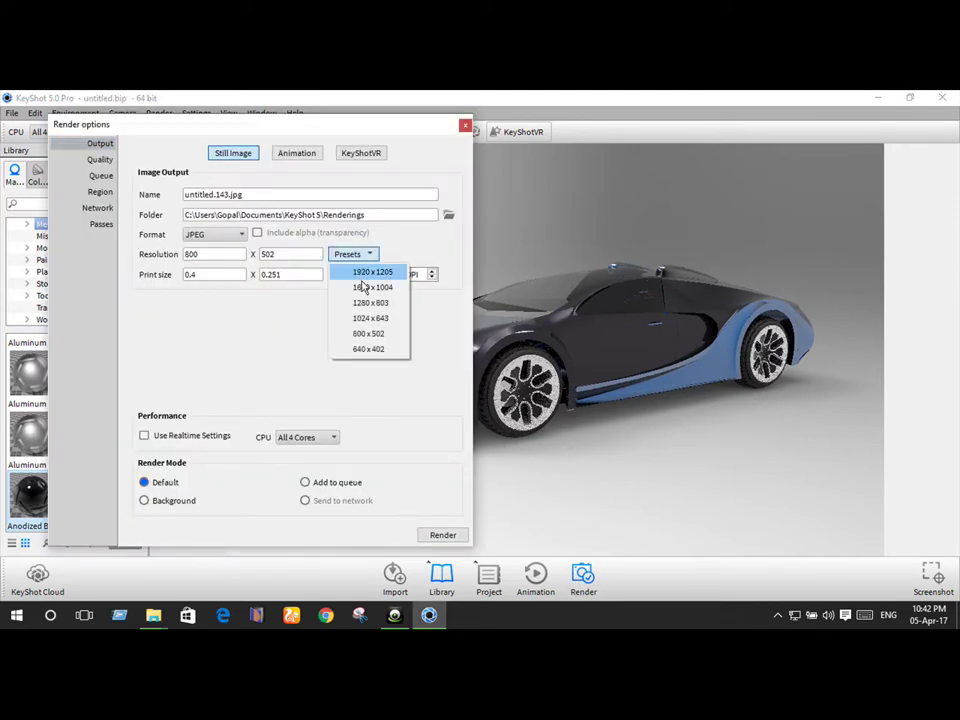
left_click(370, 272)
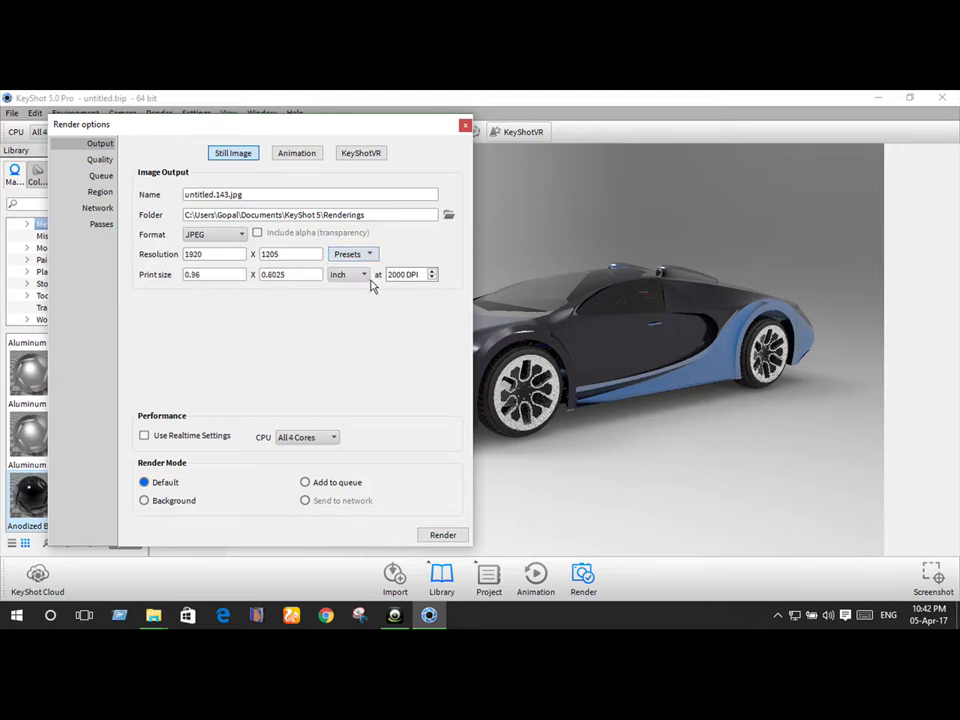
left_click(443, 534)
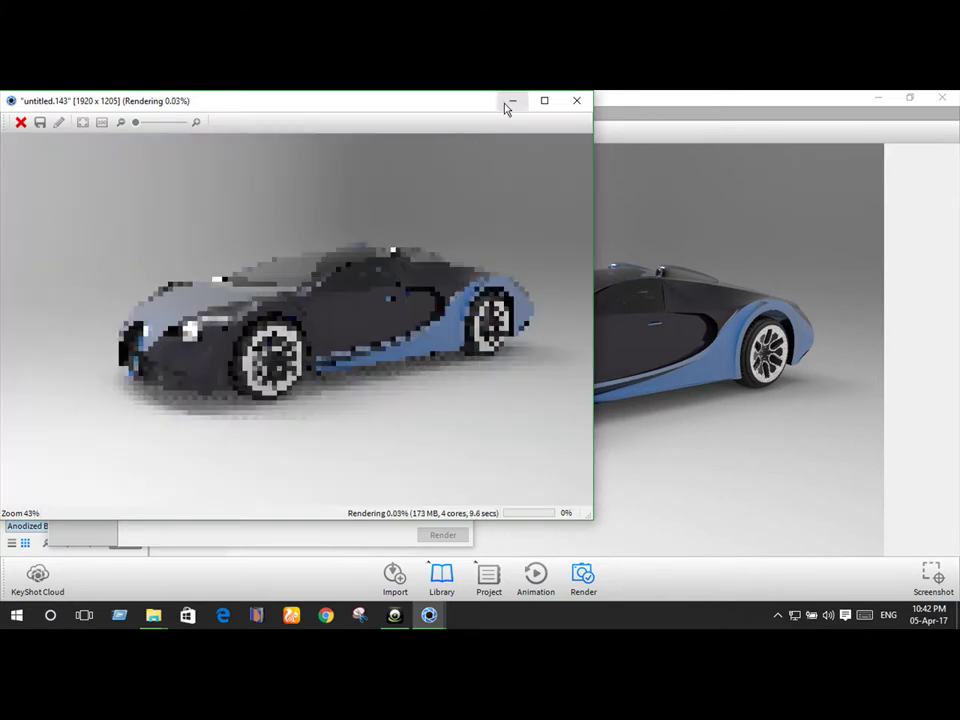
left_click(509, 104)
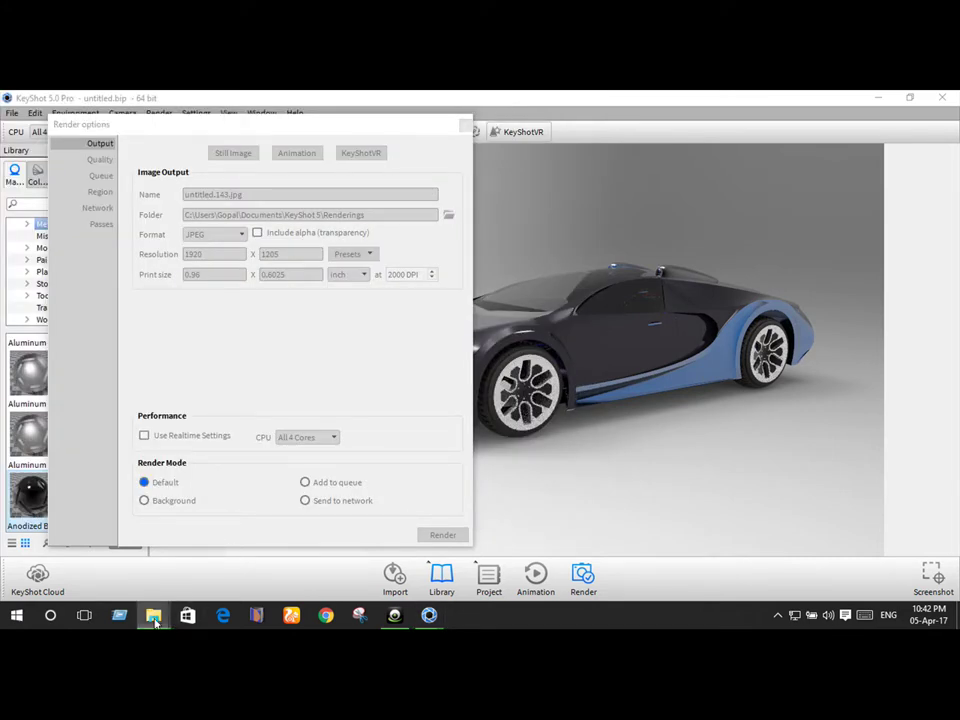
Step: Open untitled.135 from the bugatti veyron modified folder in Picasa Photo Viewer
mouse_move(153, 615)
left_click(380, 548)
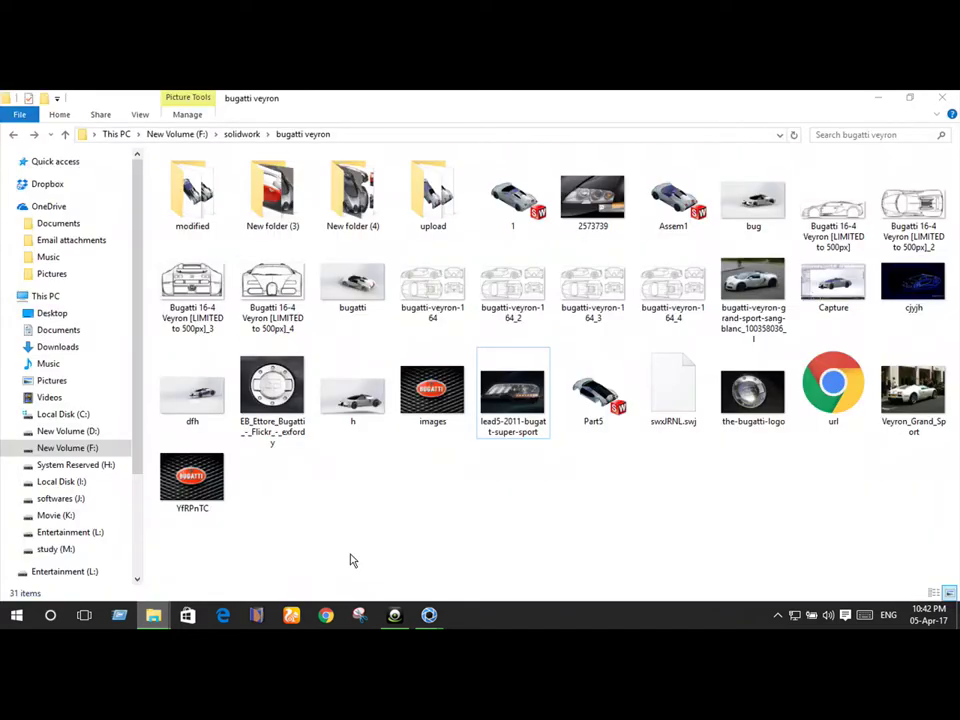
double_click(218, 214)
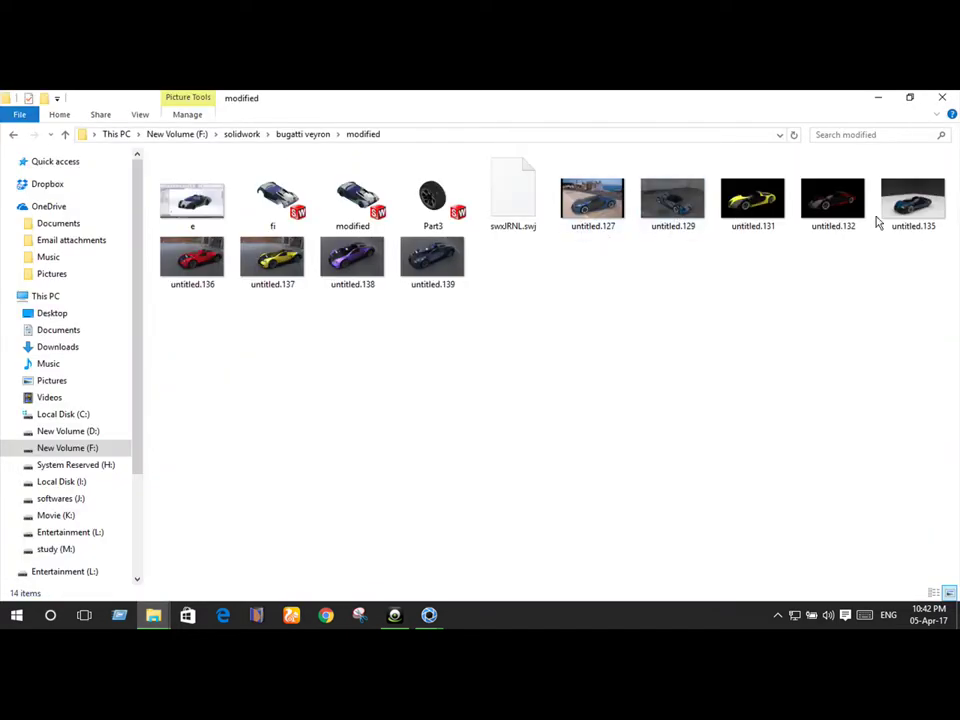
double_click(908, 205)
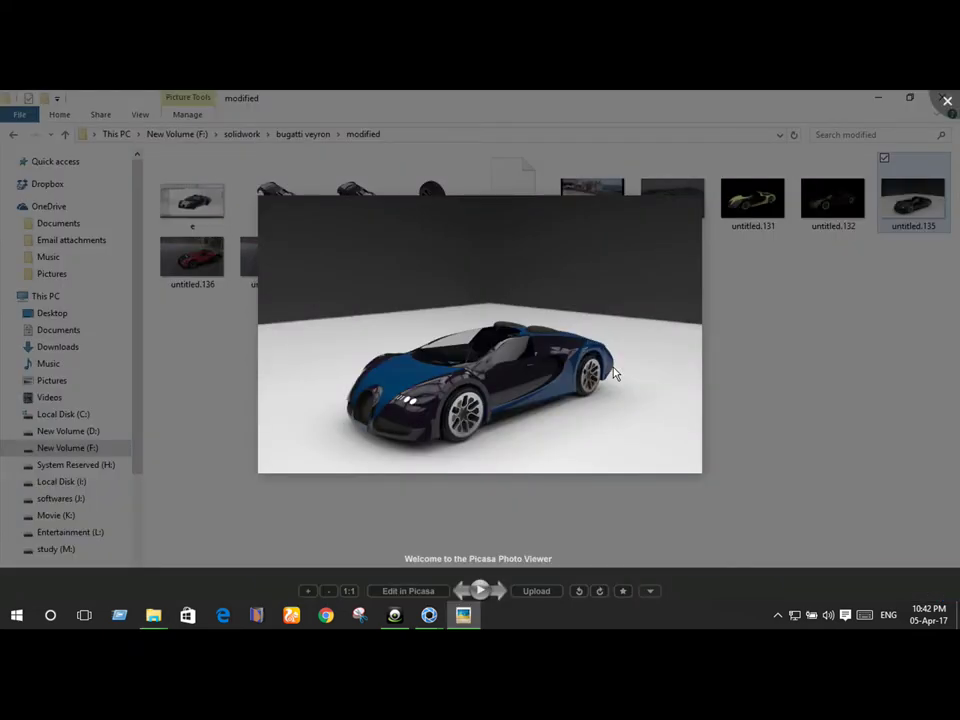